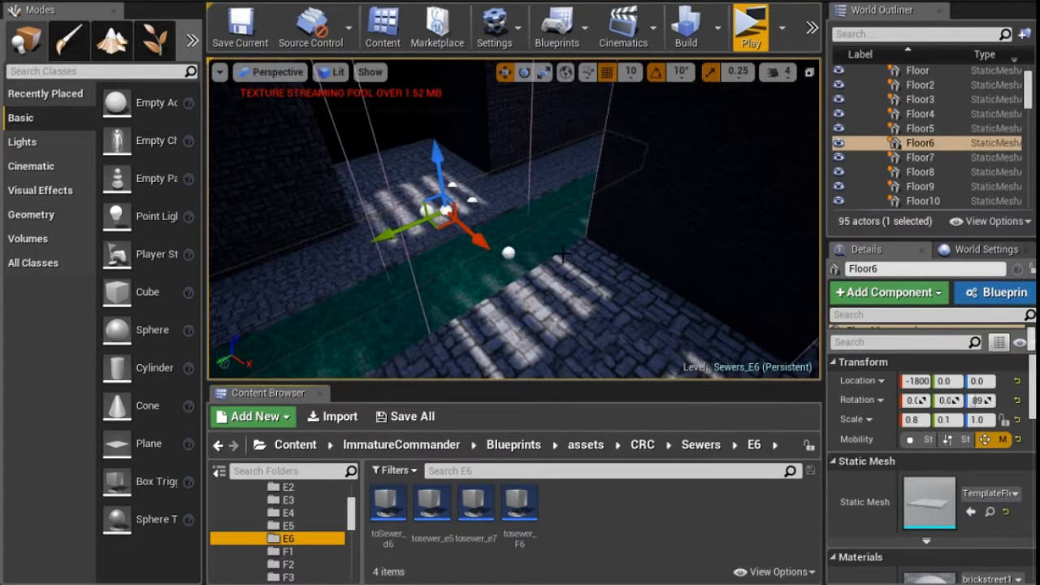
Examine the Sewers_E6 level around the green water channel and the neighbouring brick walkways
right_drag(563, 254, 563, 247)
key(s)
key(w)
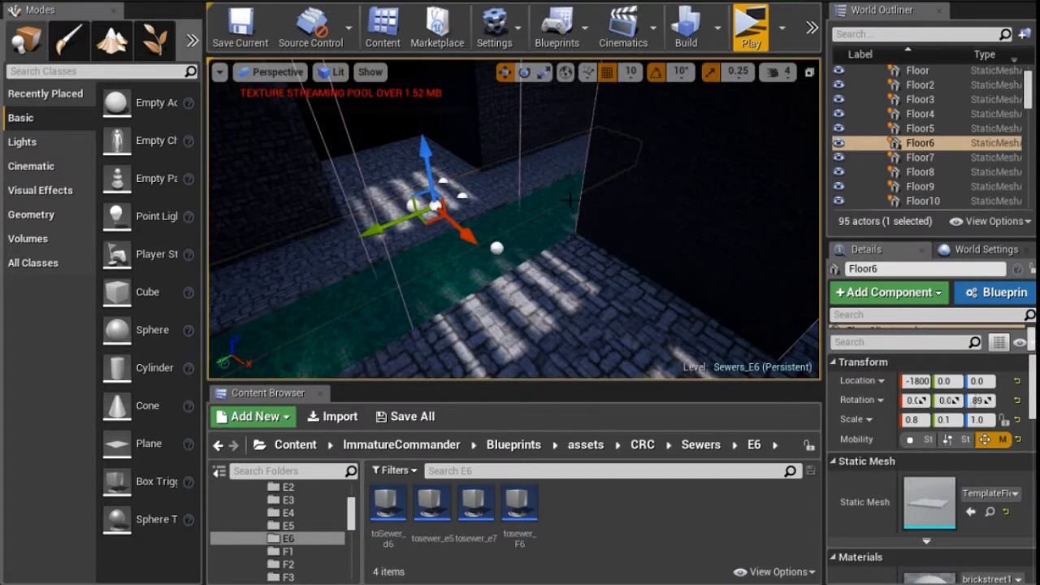
right_drag(571, 224, 569, 230)
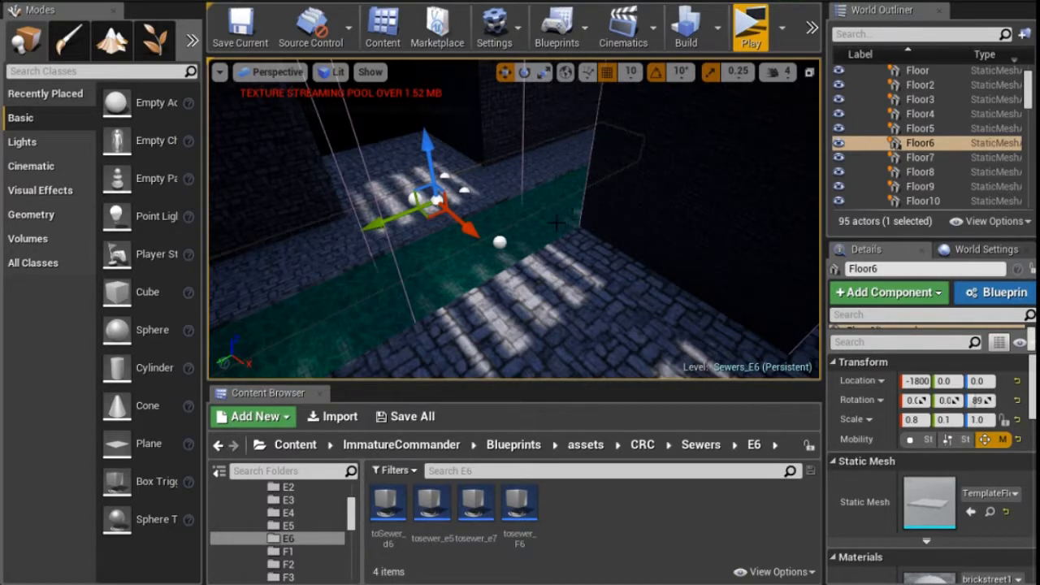
mouse_move(542, 250)
right_down()
mouse_move(552, 242)
mouse_move(526, 239)
right_up()
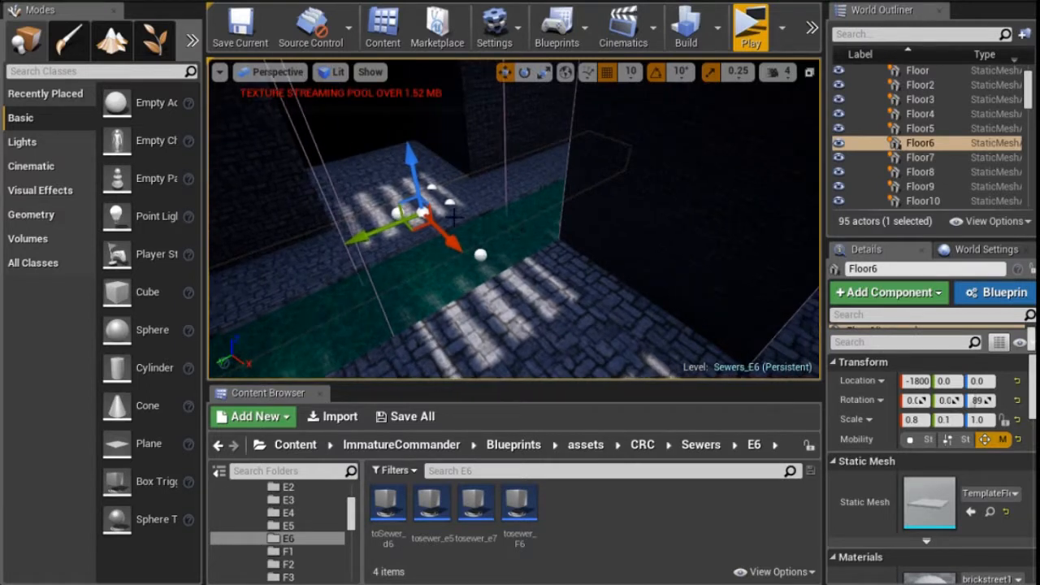
scroll(453, 218, down, 5)
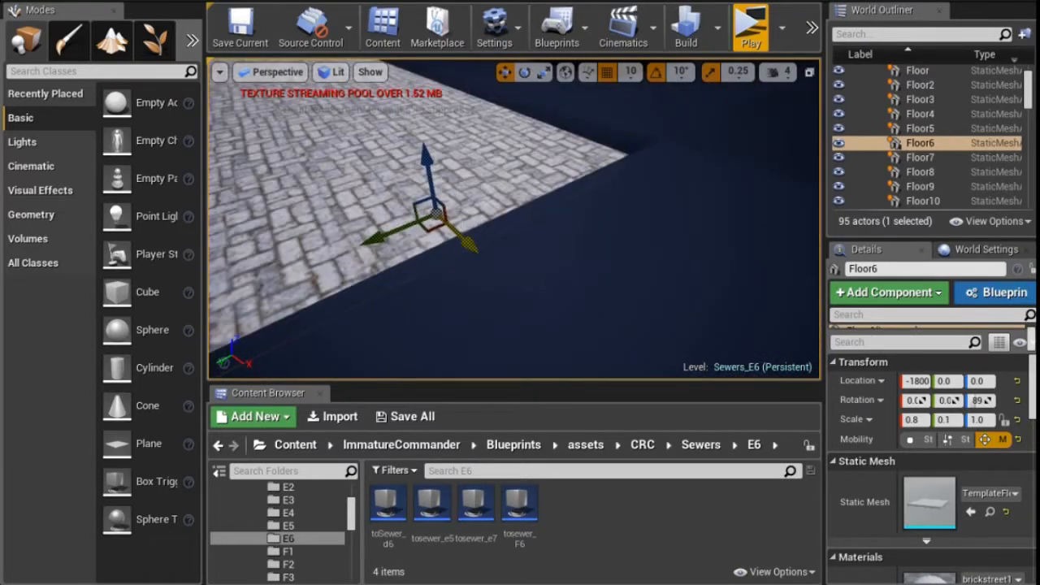
middle_drag(460, 218, 522, 271)
scroll(520, 271, down, 1)
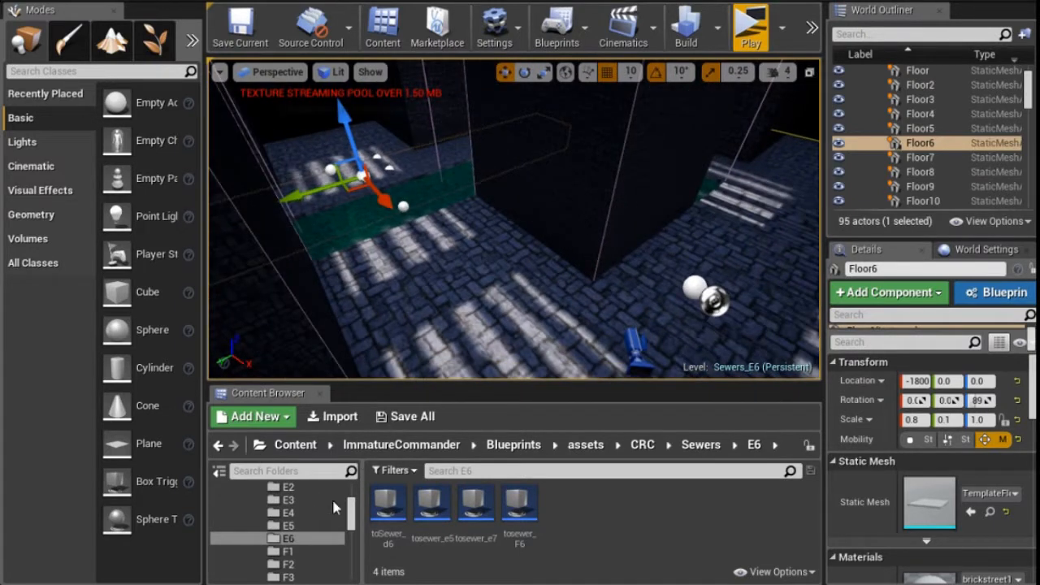
Enlarge the asset browsing area and open the TestAndDefault folder under ImmatureCommander/Level
scroll(314, 526, down, 5)
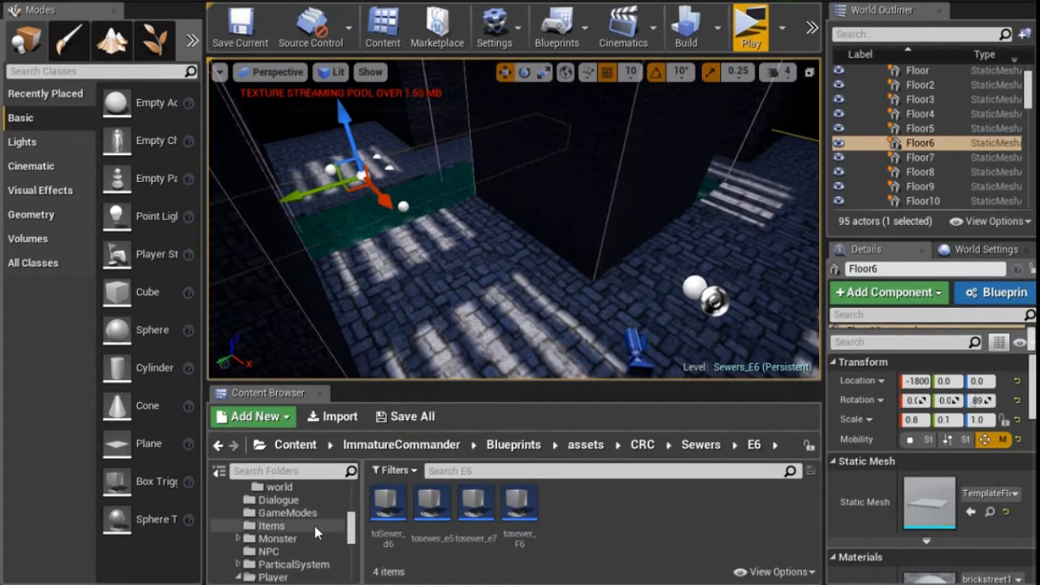
scroll(314, 525, up, 1)
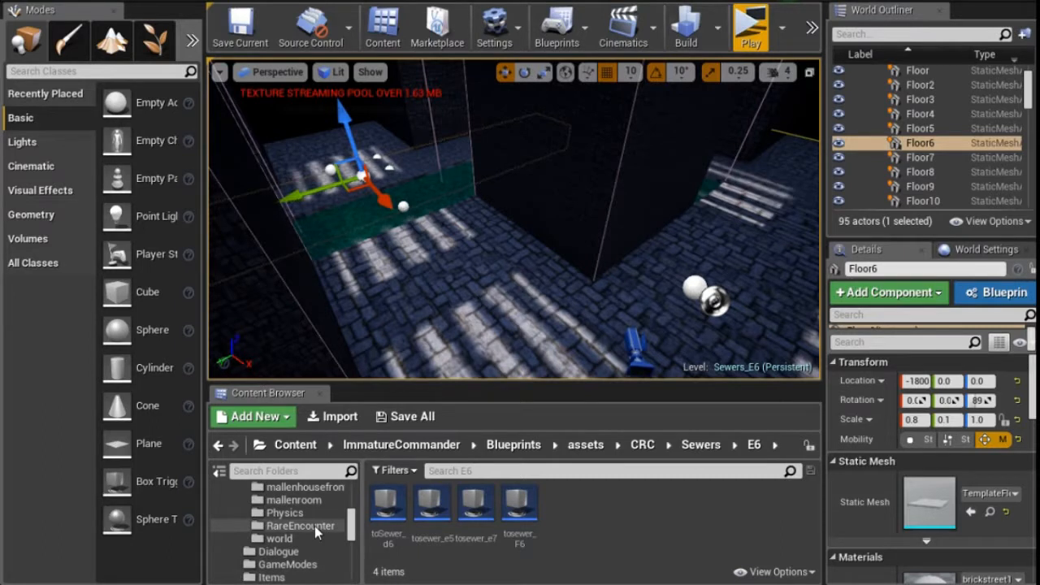
scroll(304, 521, up, 3)
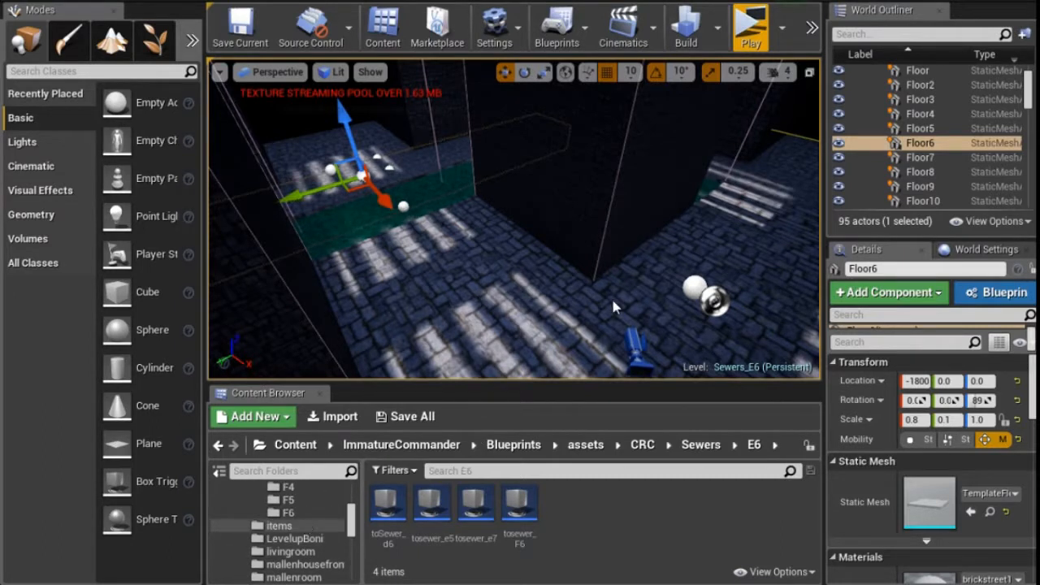
drag(563, 377, 542, 181)
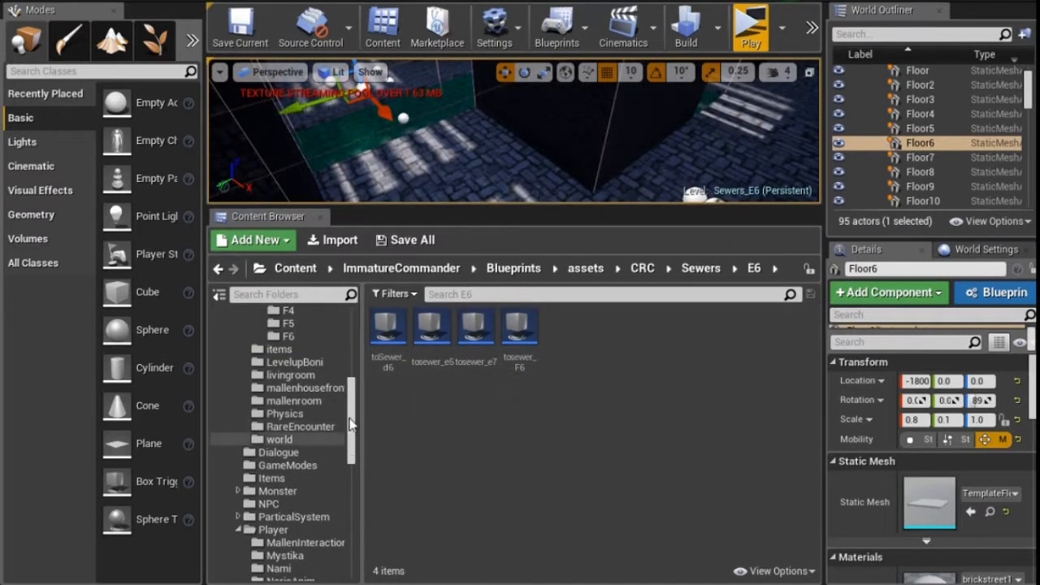
scroll(351, 490, down, 3)
scroll(351, 490, down, 4)
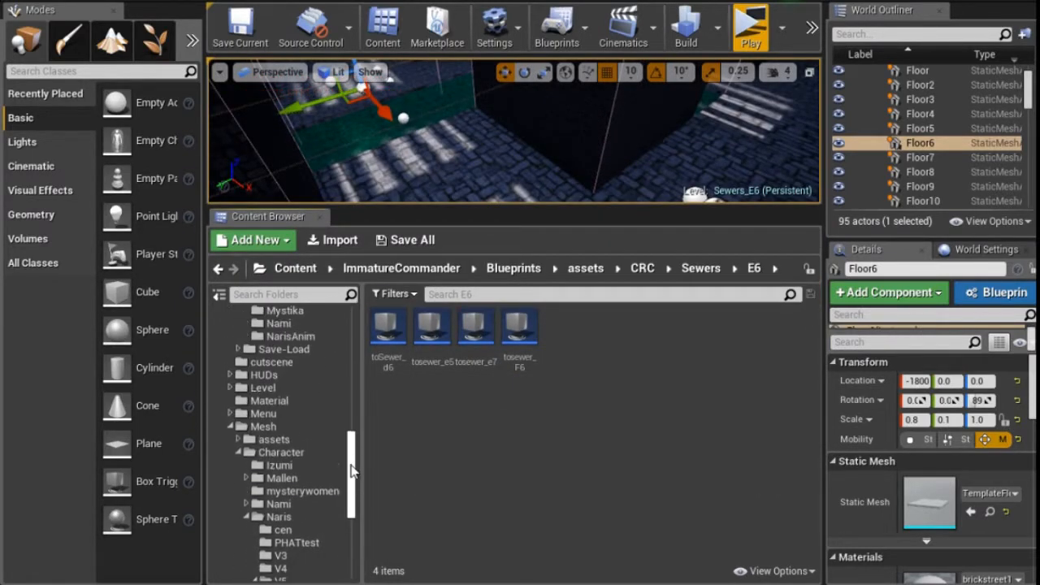
scroll(252, 404, up, 1)
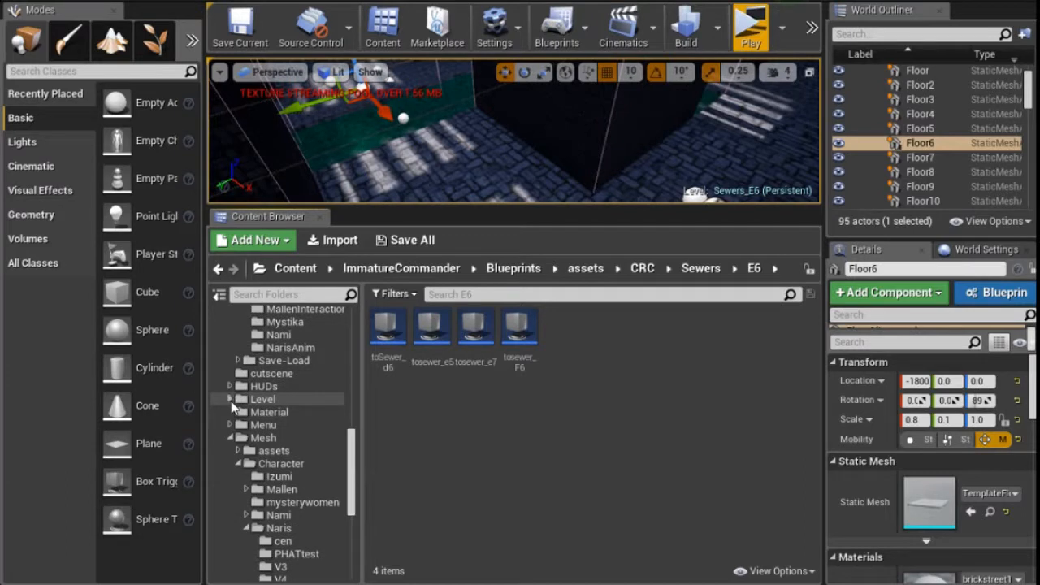
click(230, 400)
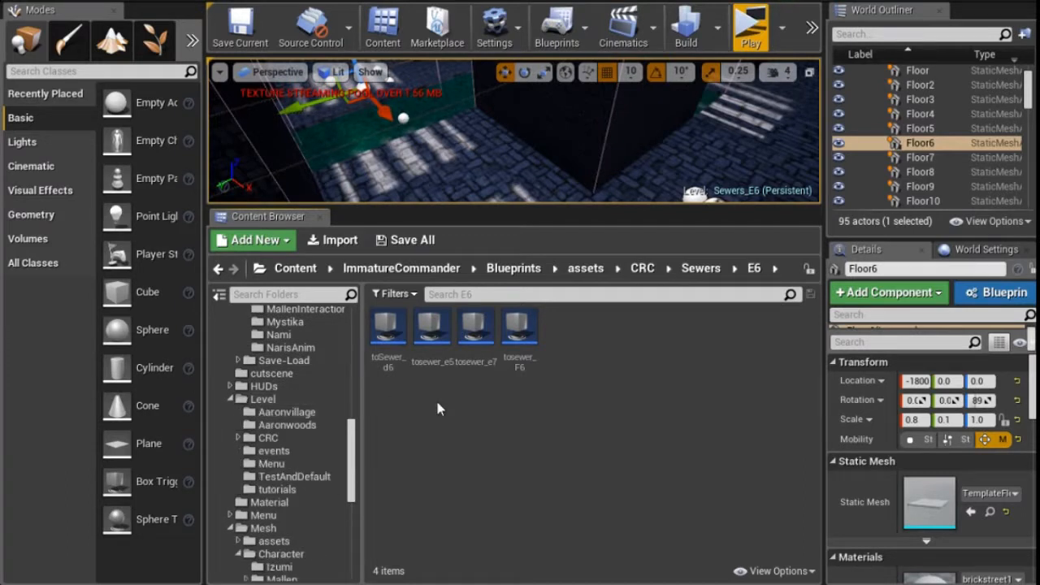
click(276, 480)
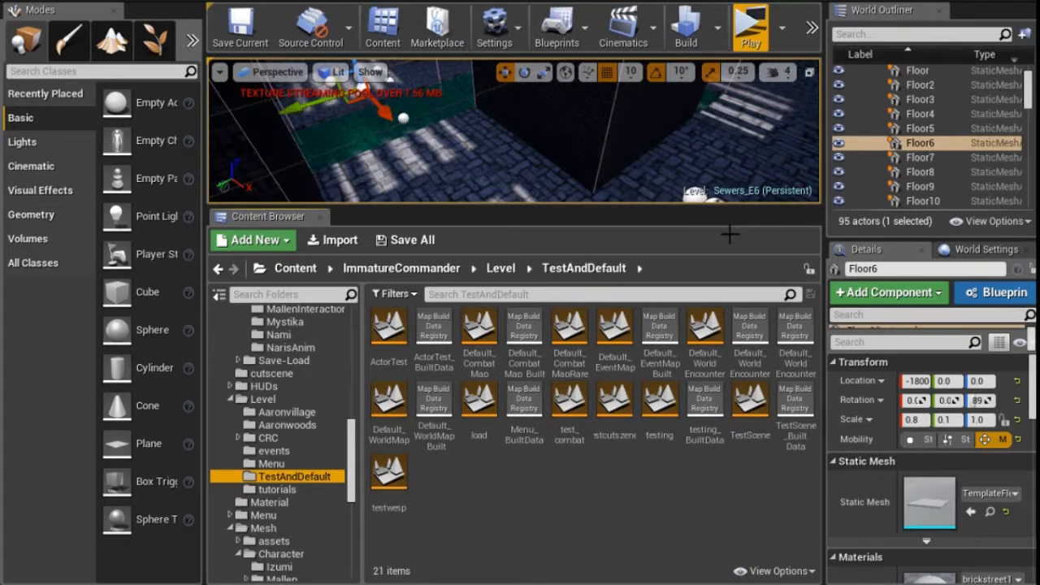
Restore the viewport's larger height and select the Database actor in the level's actor list
click(593, 203)
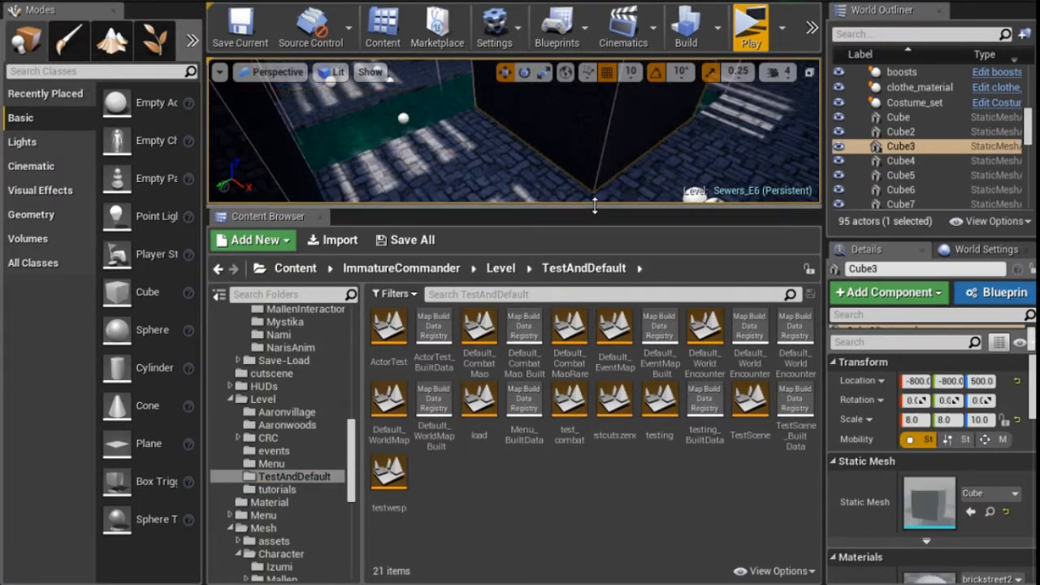
drag(594, 207, 575, 404)
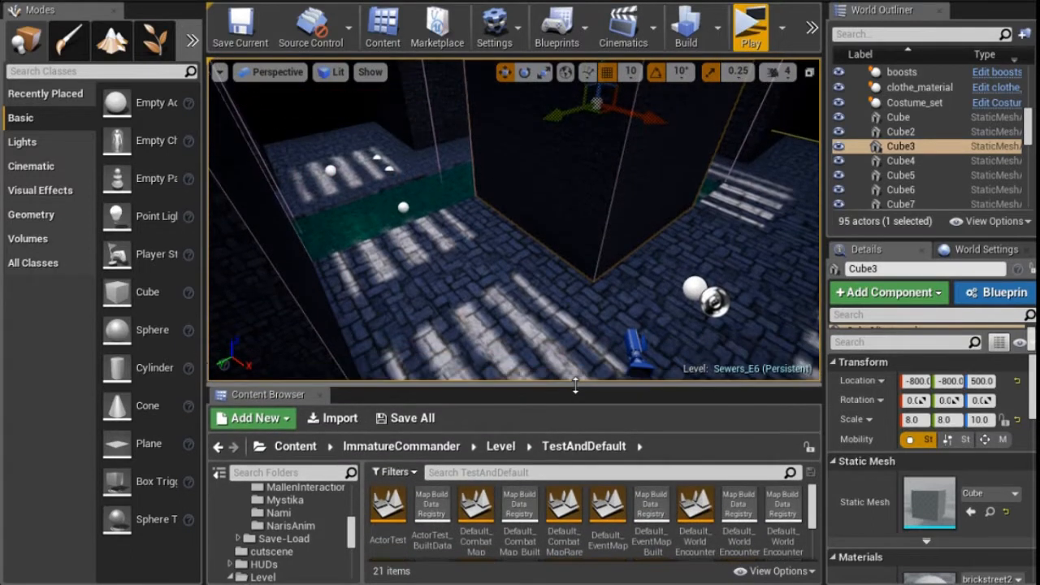
scroll(930, 111, up, 3)
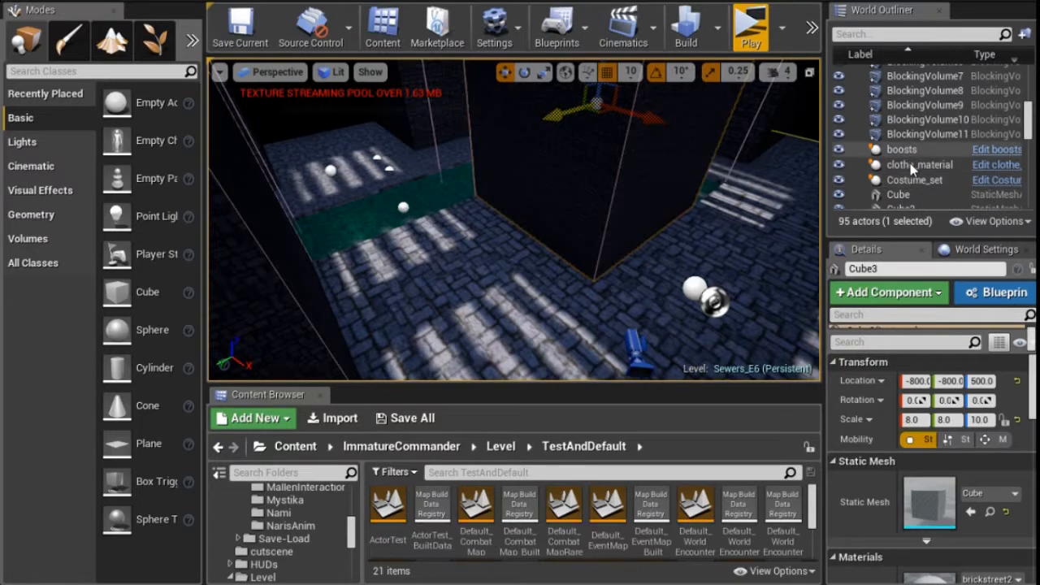
scroll(911, 166, down, 4)
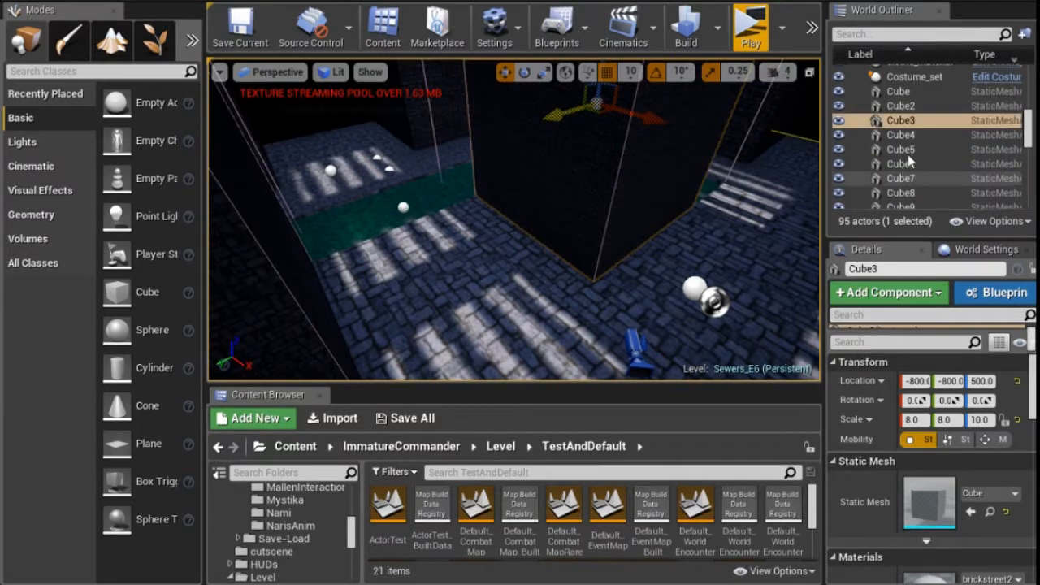
scroll(905, 160, down, 12)
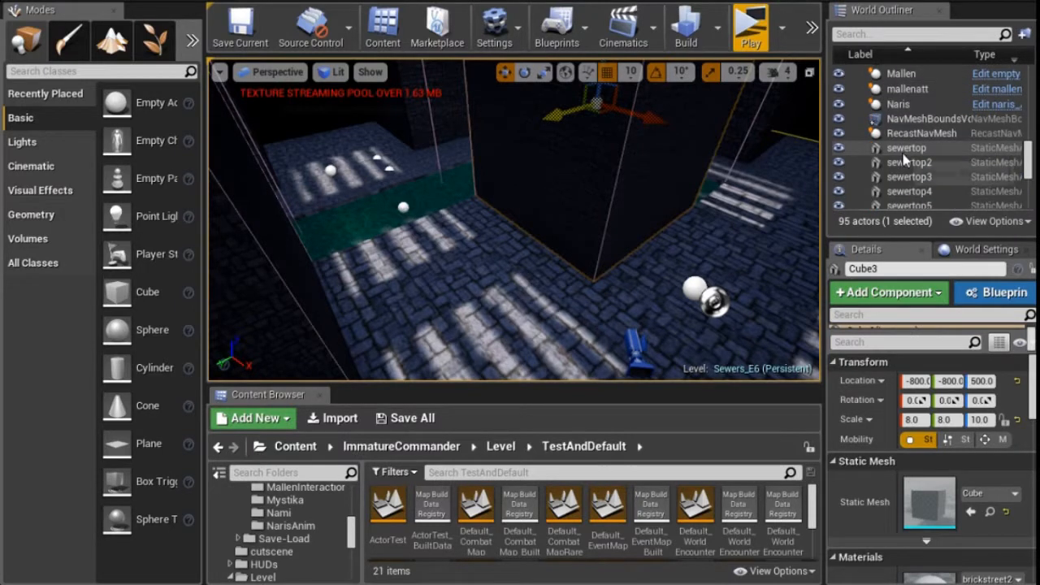
scroll(905, 156, down, 2)
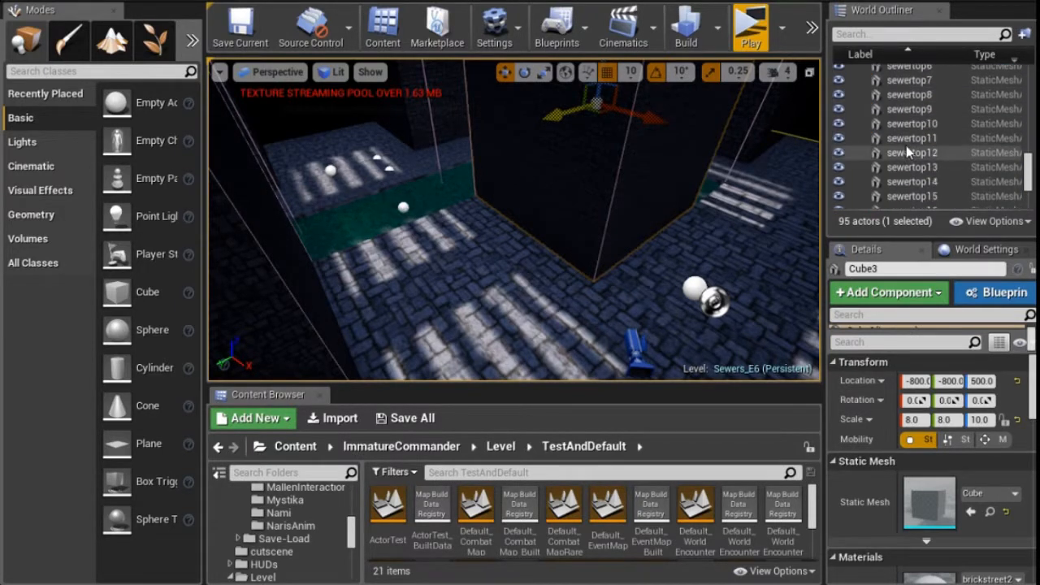
scroll(906, 144, up, 6)
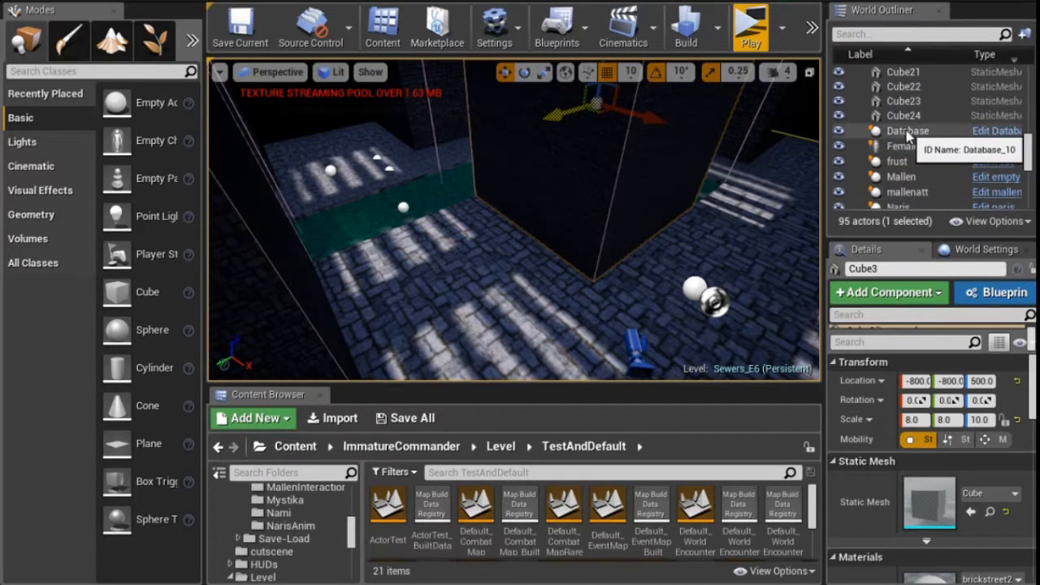
click(906, 130)
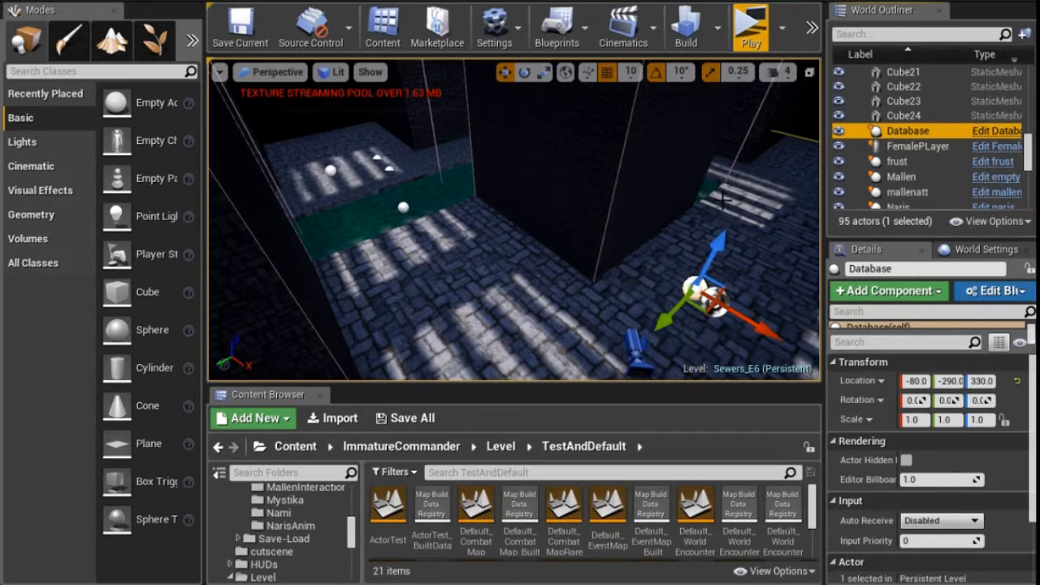
Browse the project folders to Level/CRC/Sewer/sewers to show the sewer maps
drag(352, 526, 357, 489)
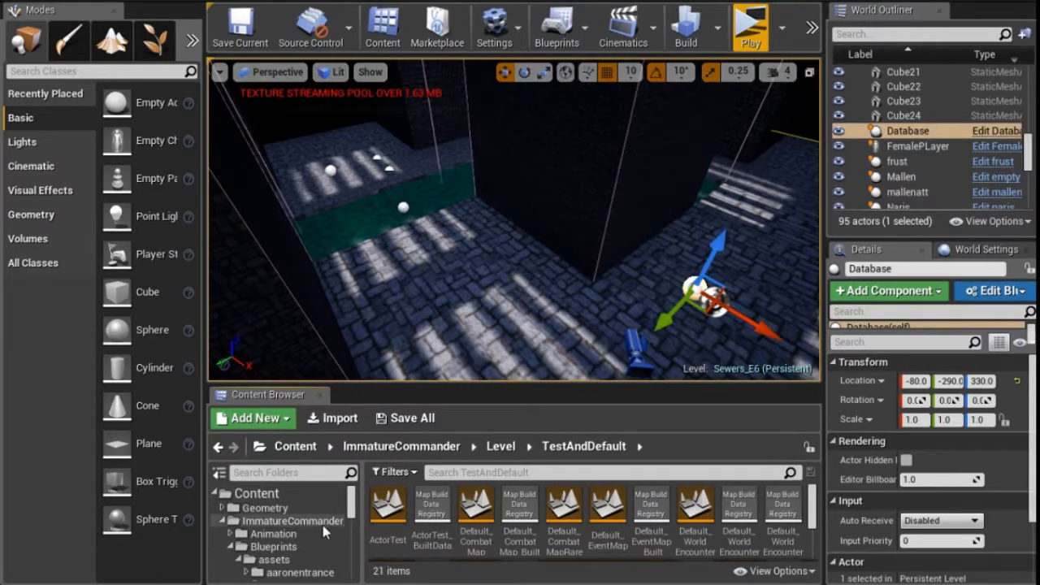
drag(351, 502, 350, 539)
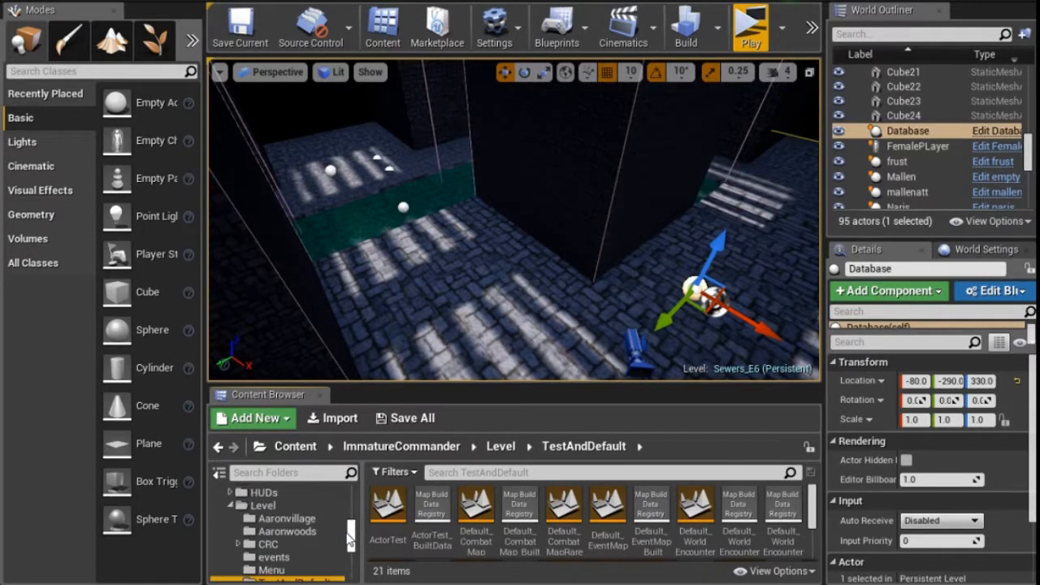
double_click(261, 547)
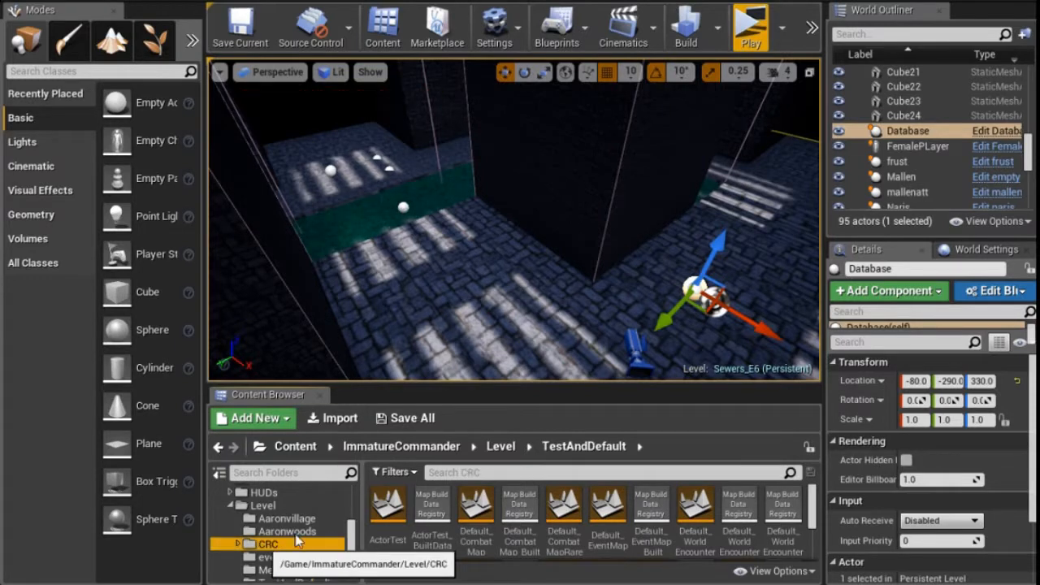
double_click(387, 510)
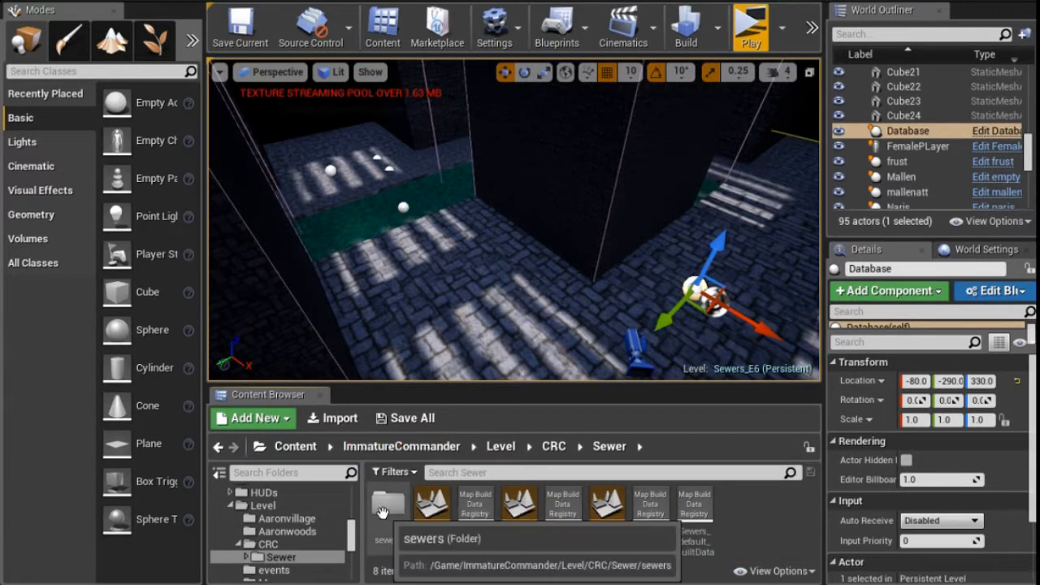
double_click(387, 508)
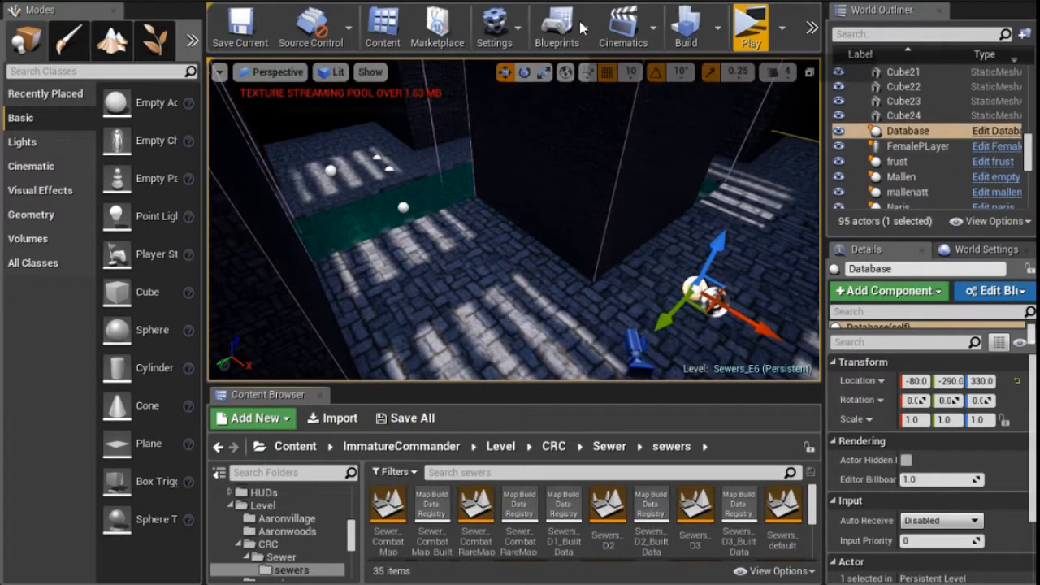
Open the level blueprint of Sewers_E6 and find the Event BeginPlay chain in its event graph
click(558, 28)
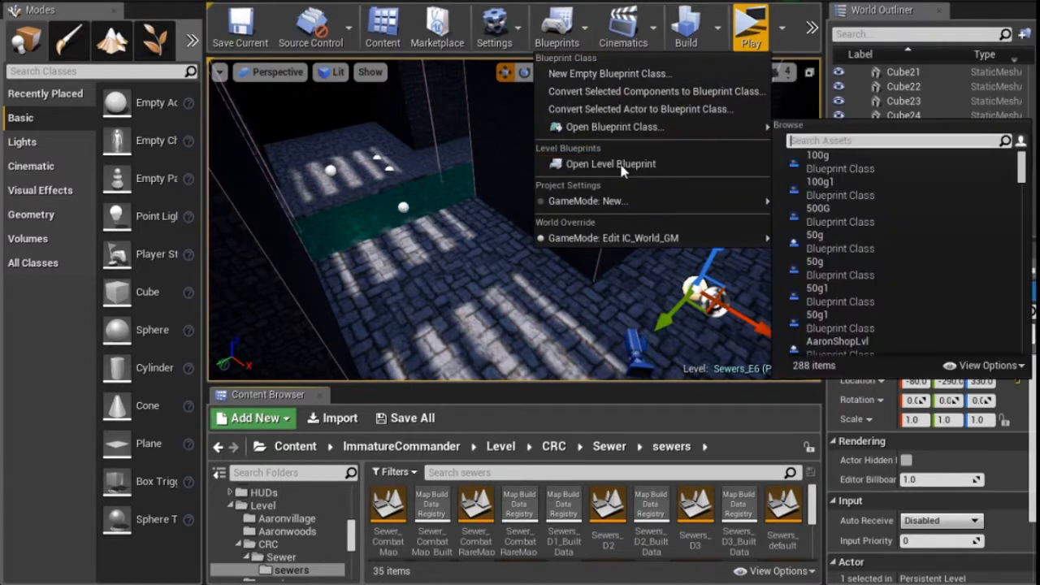
click(623, 167)
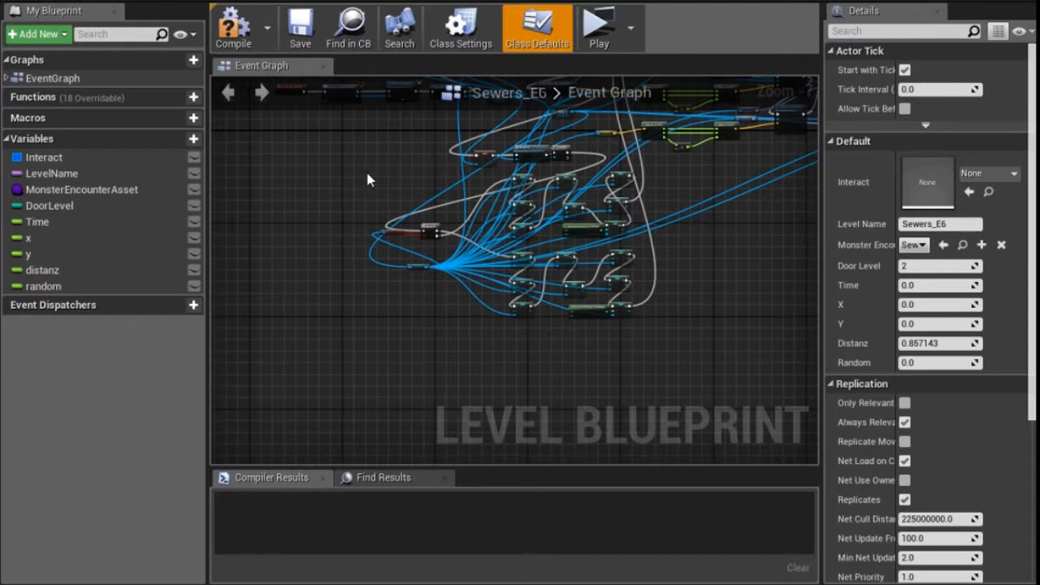
scroll(367, 173, down, 5)
drag(340, 79, 350, 127)
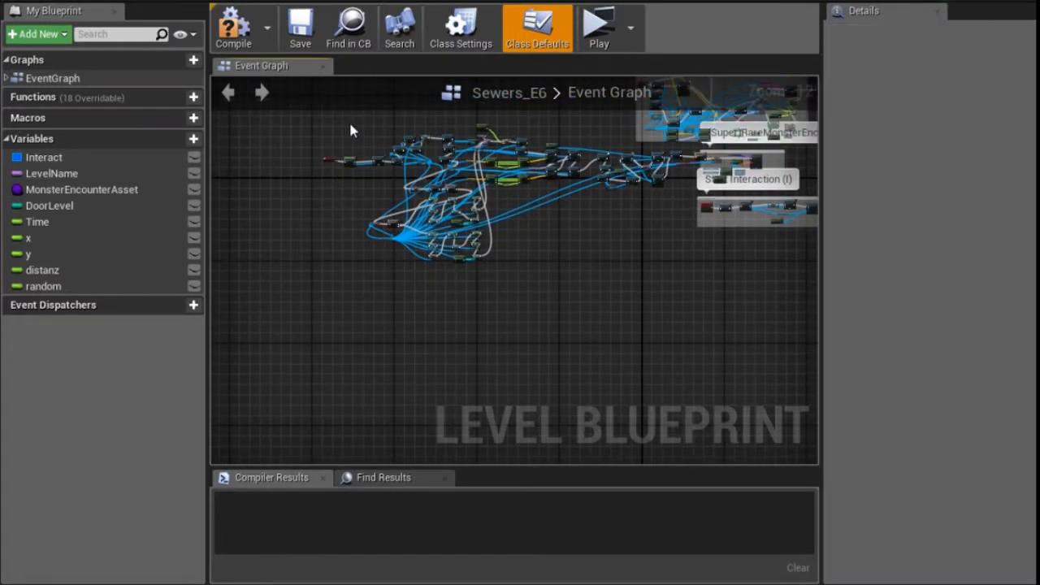
scroll(351, 130, up, 7)
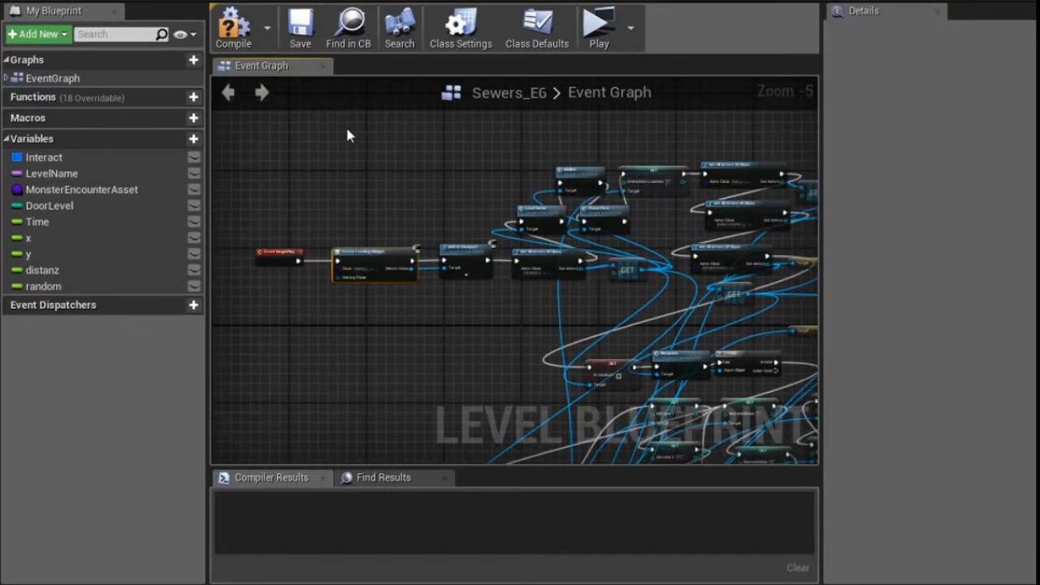
Examine the event graph nodes that set the map name, the outfits, and the actors' locations and rotations
scroll(342, 130, down, 2)
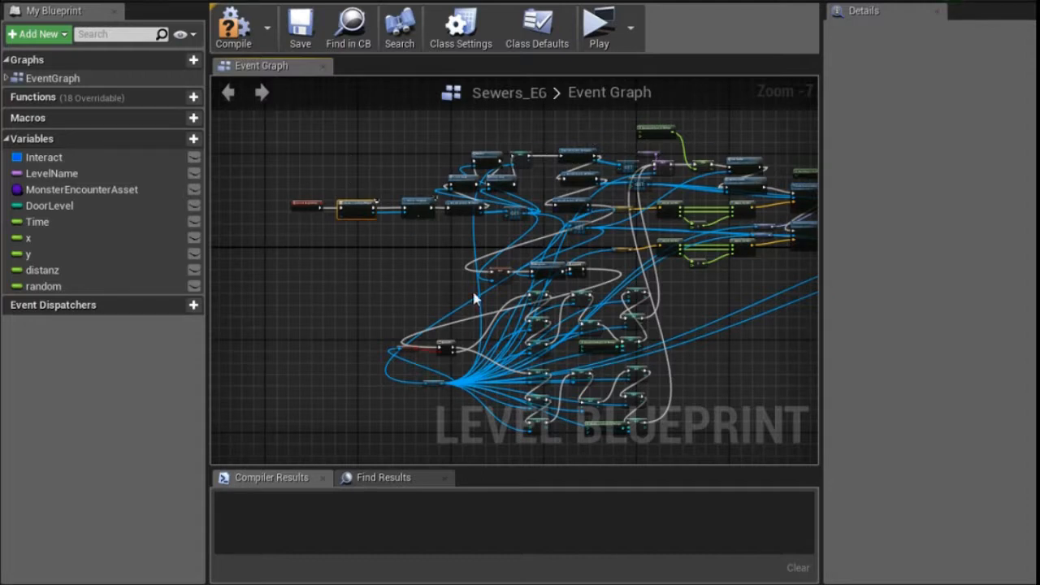
scroll(734, 203, up, 5)
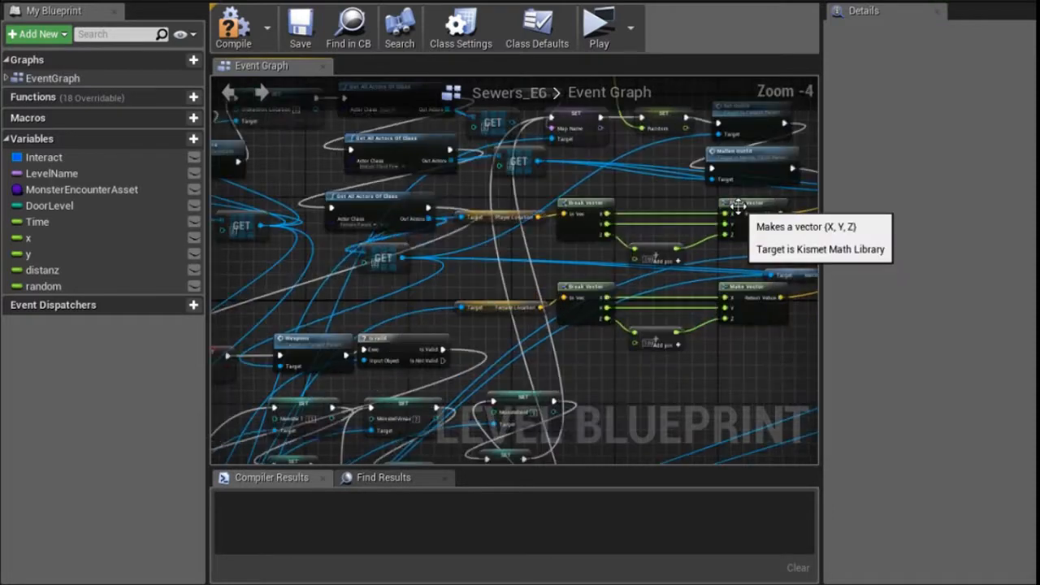
scroll(568, 254, down, 2)
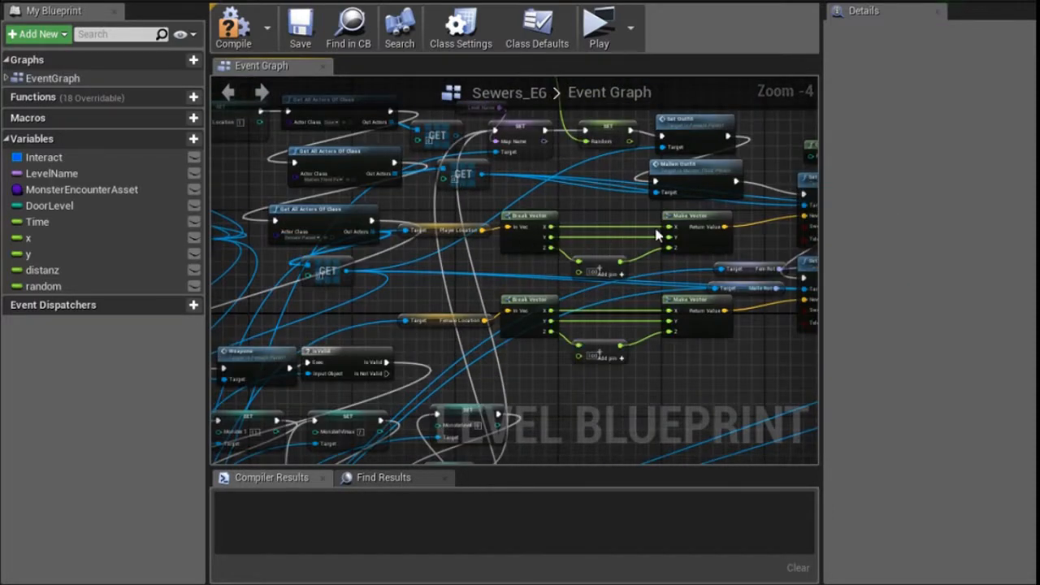
drag(697, 388, 722, 366)
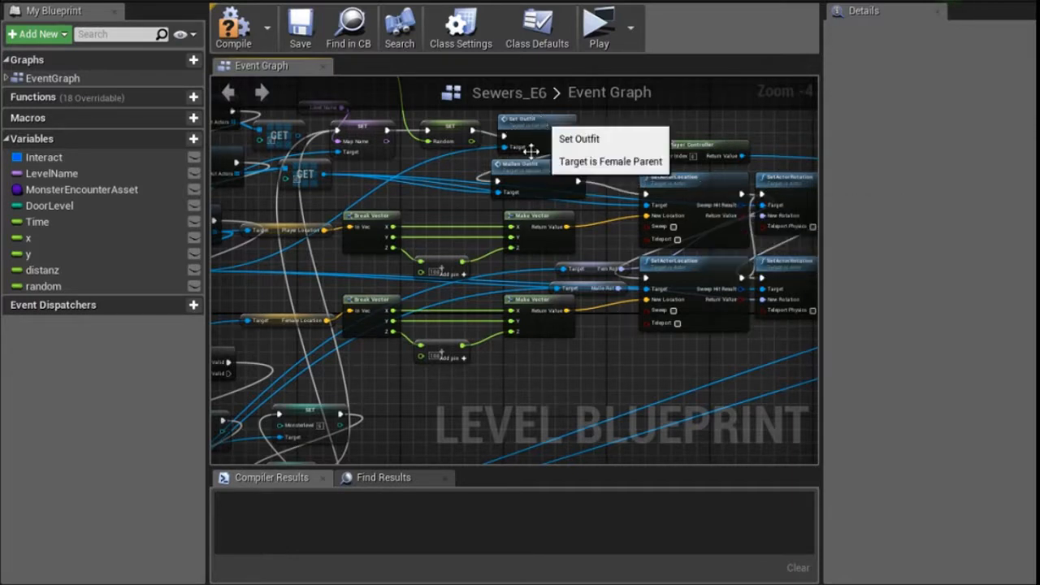
drag(609, 339, 569, 240)
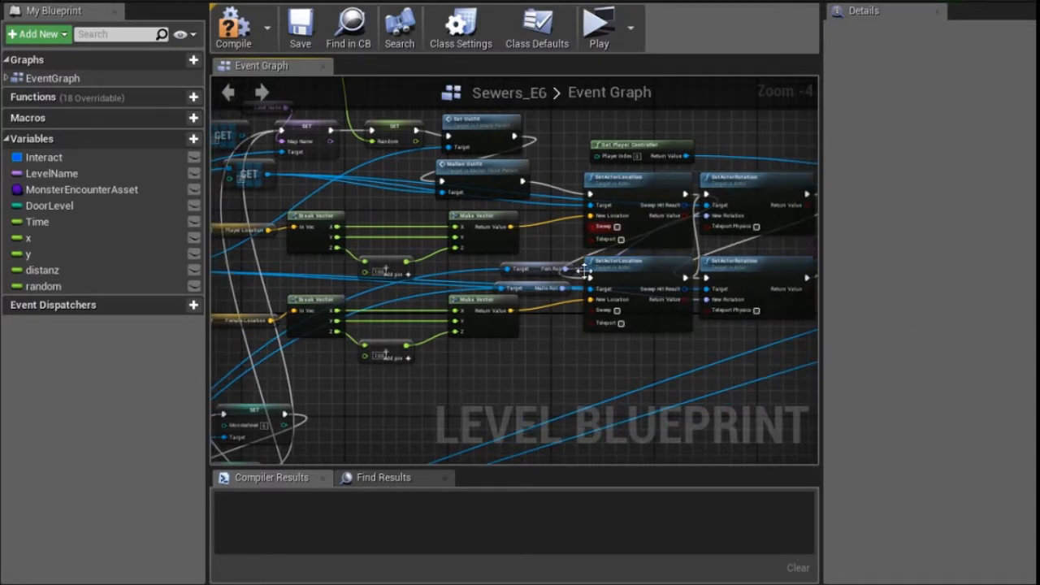
Inspect the default values of the LevelName and MonsterEncounterAsset variables in the level blueprint
scroll(515, 339, down, 3)
drag(608, 338, 493, 405)
click(79, 173)
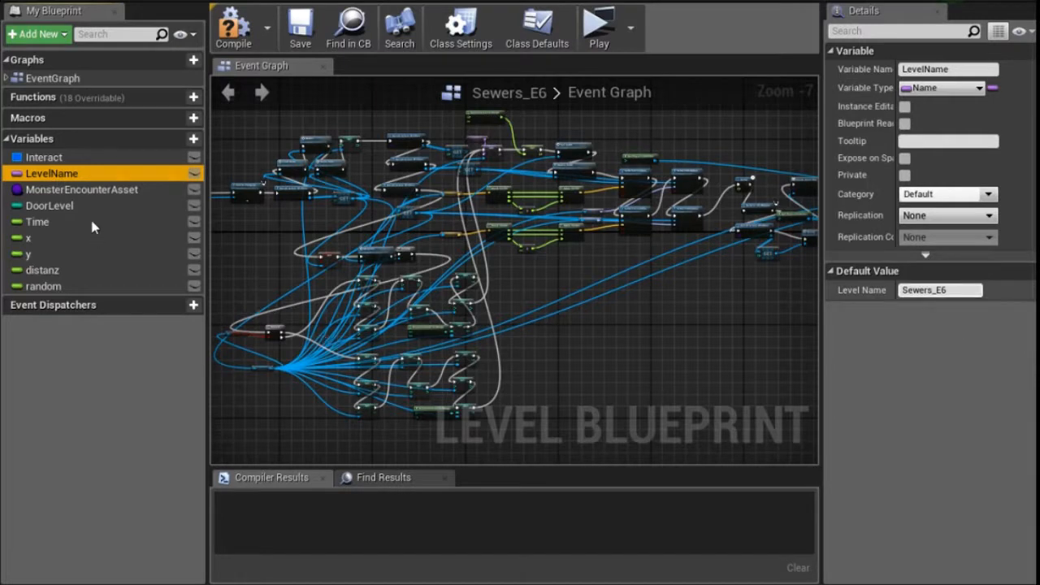
click(82, 190)
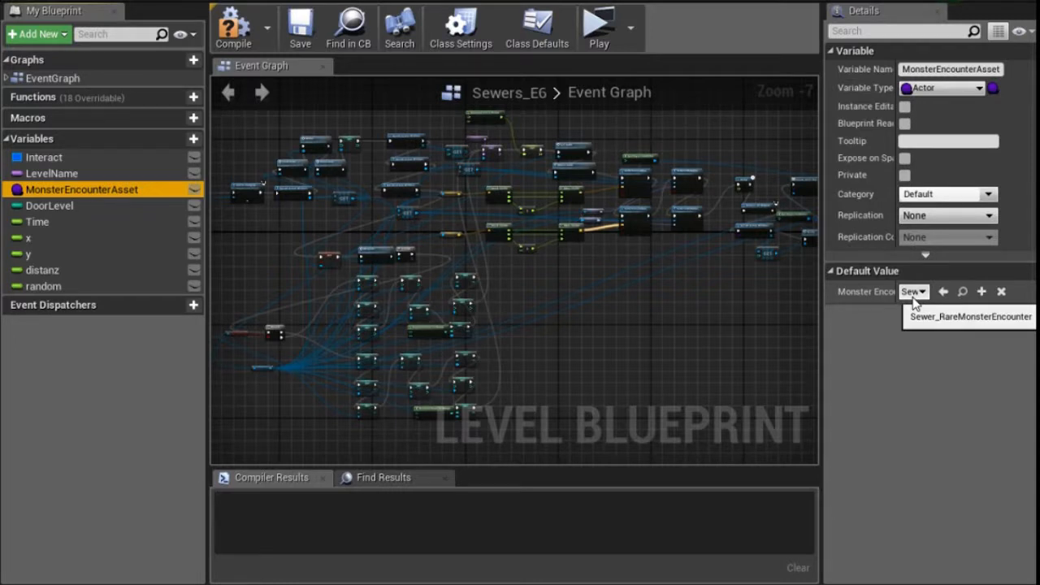
Examine the SET nodes for the monster numbers and level range, and select the Monsterrare and Monsterlevel nodes
scroll(363, 319, up, 1)
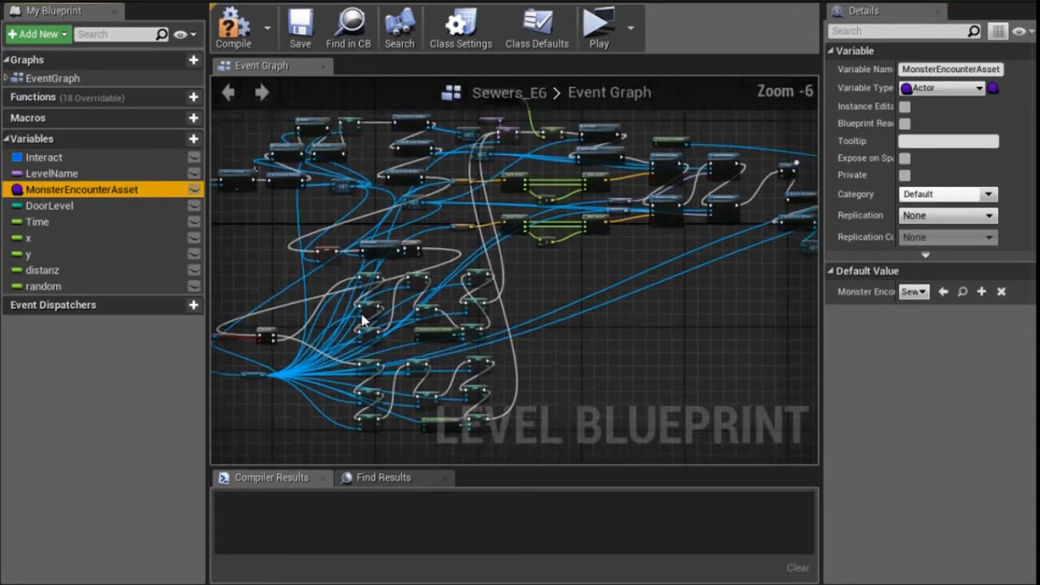
scroll(363, 319, up, 6)
scroll(363, 300, down, 1)
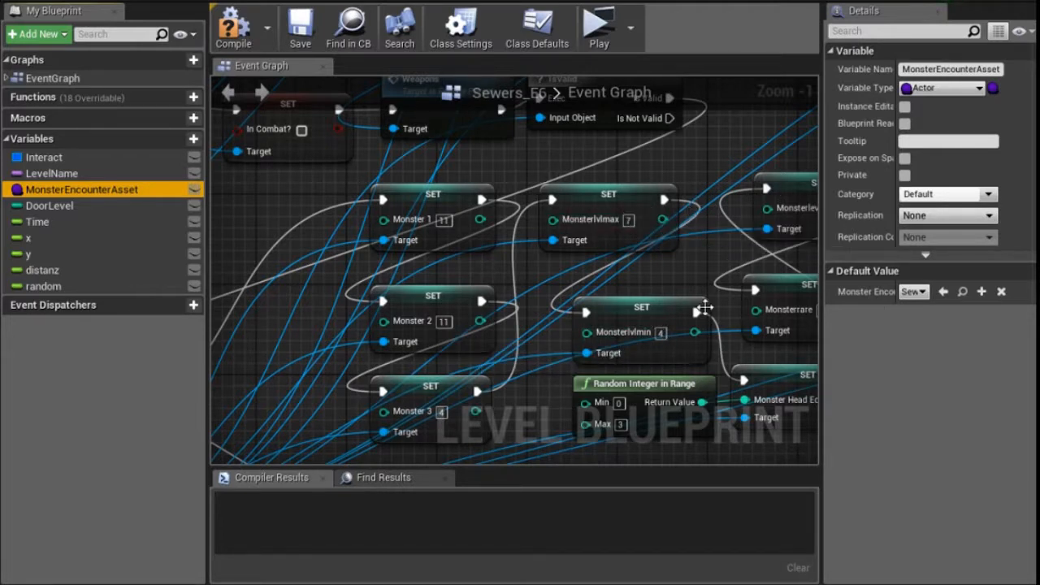
drag(672, 122, 702, 141)
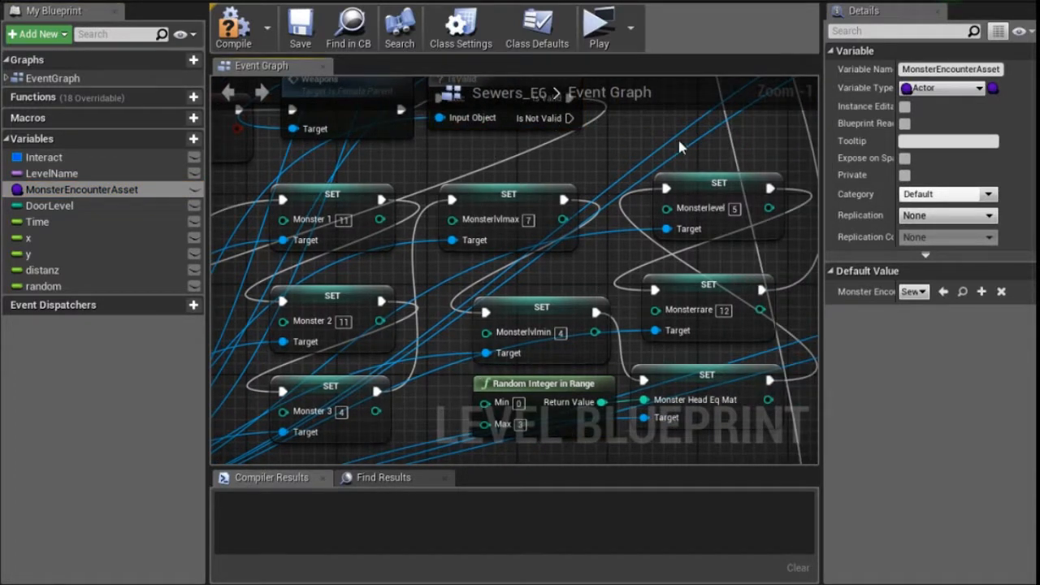
right_drag(668, 146, 531, 146)
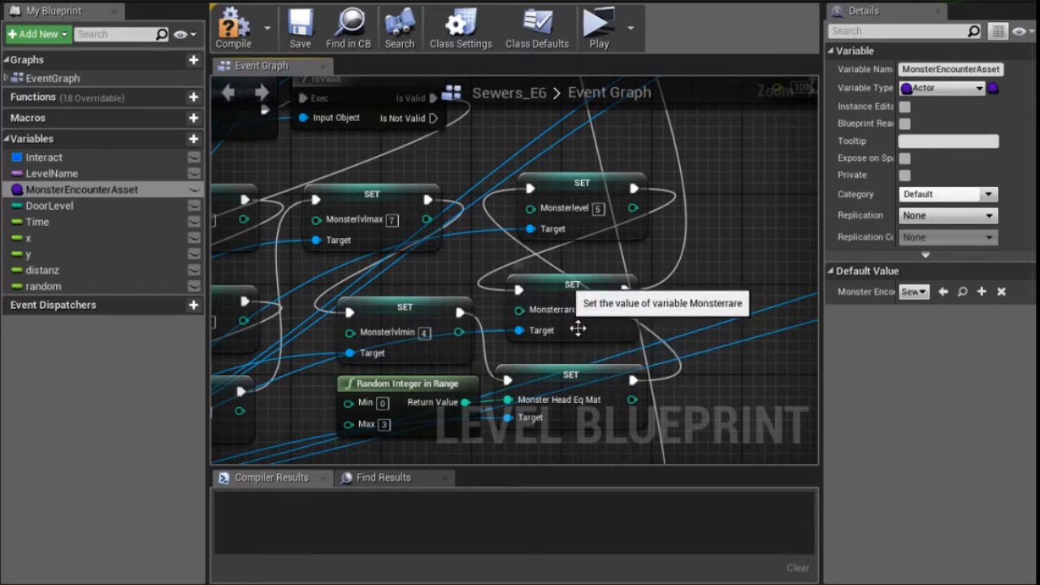
click(568, 311)
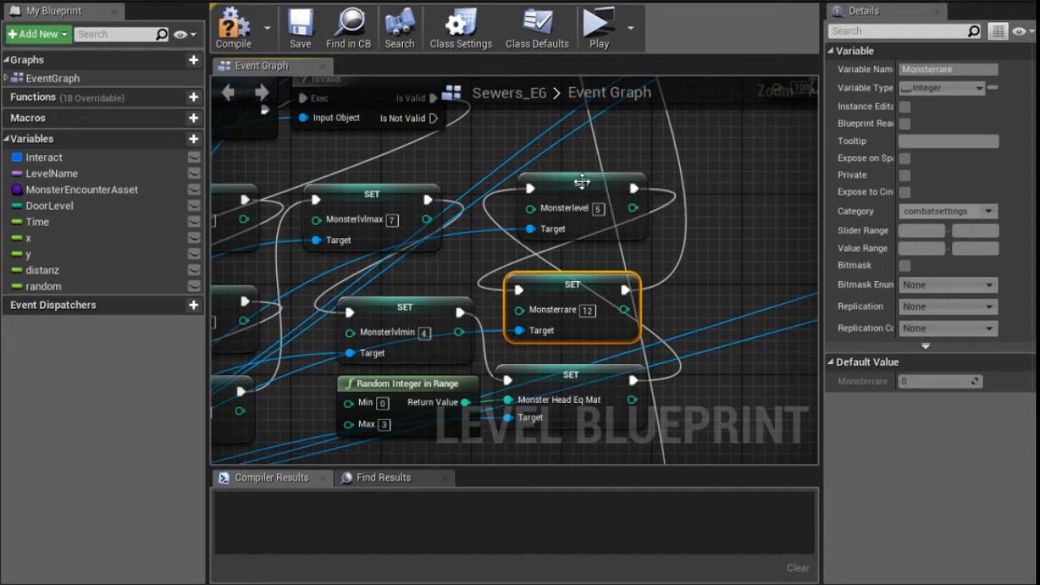
click(640, 184)
Go back to the start of the event chain and move the Event BeginPlay node above the Create Loading Widget node's row
scroll(671, 188, down, 4)
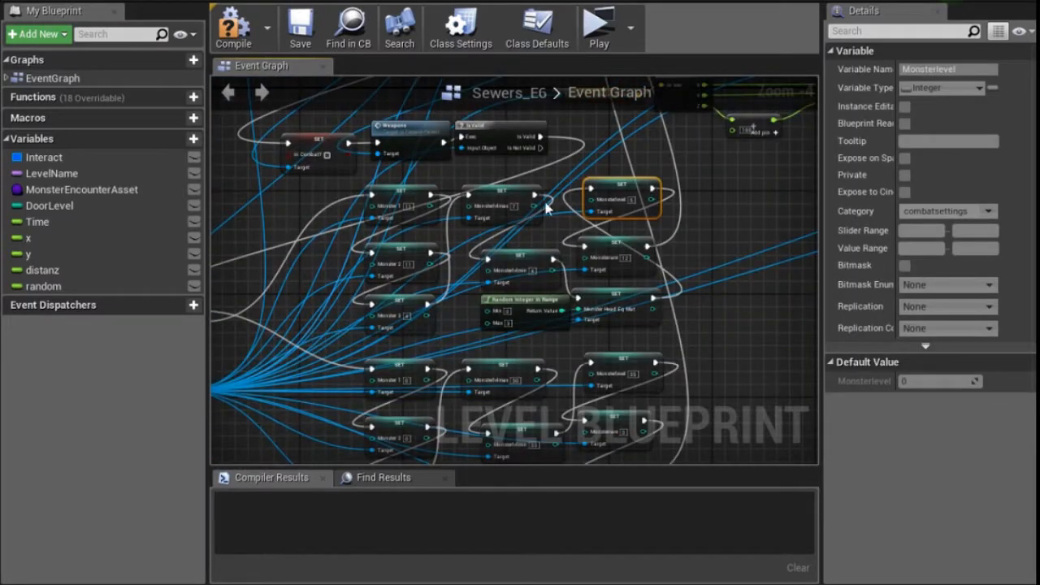
mouse_move(691, 213)
mouse_down()
mouse_move(885, 24)
mouse_move(723, 273)
mouse_move(856, 225)
mouse_move(910, 65)
mouse_move(839, 69)
mouse_move(995, 141)
mouse_move(594, 251)
mouse_move(705, 198)
mouse_up()
scroll(594, 252, down, 2)
scroll(594, 252, down, 2)
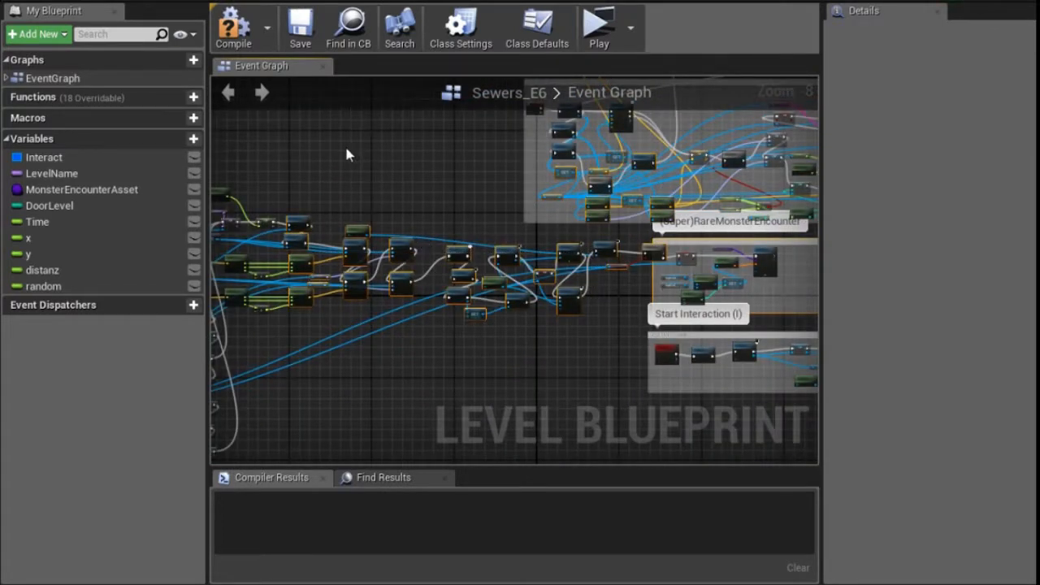
drag(339, 156, 413, 230)
scroll(364, 254, up, 3)
scroll(364, 253, up, 1)
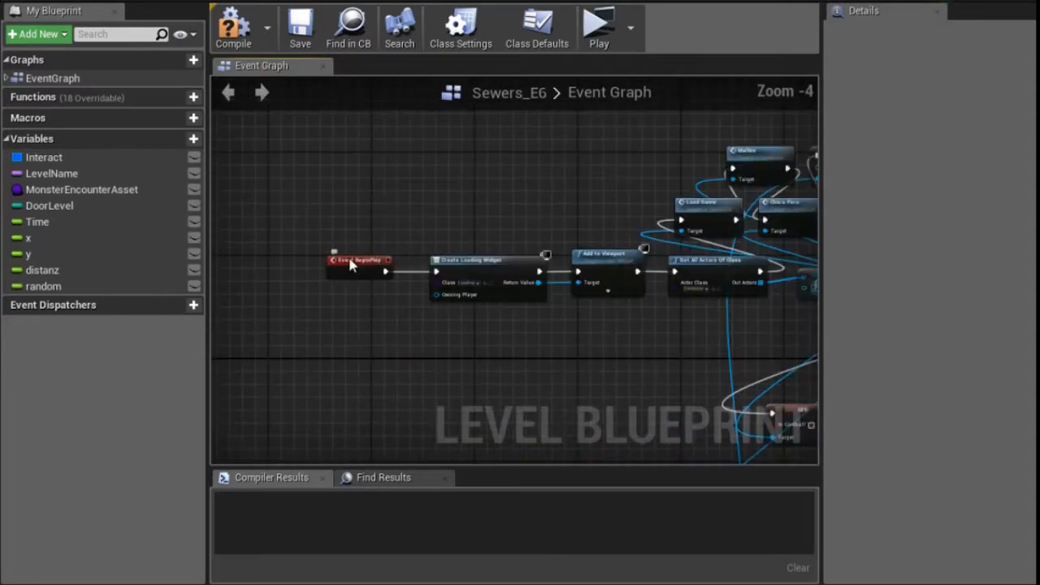
scroll(366, 256, up, 5)
drag(372, 261, 386, 196)
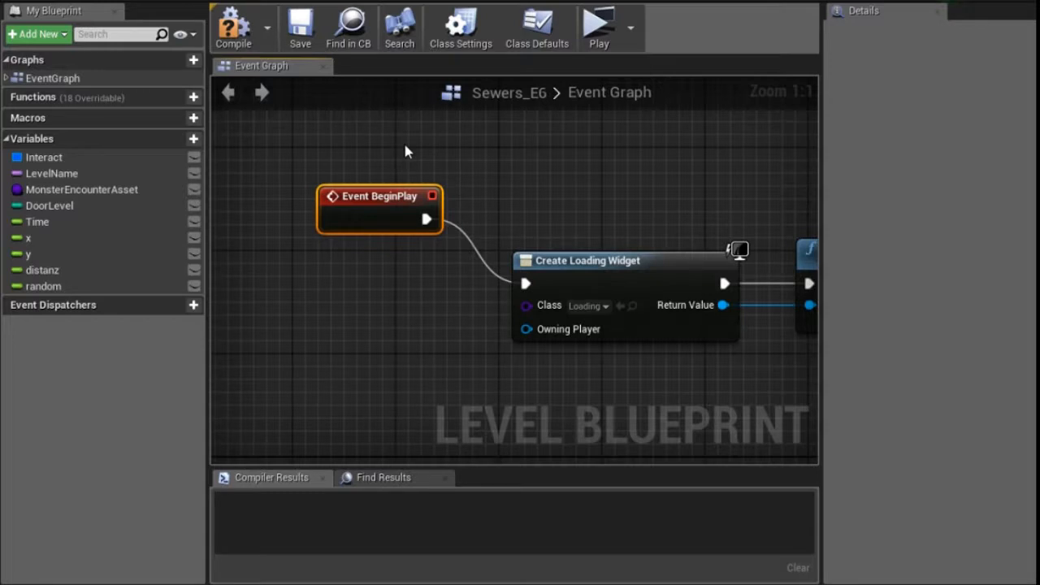
Compare the Event BeginPlay chain with the Event Tick node that starts the RandomNormalMonsterEncounter group
scroll(593, 173, down, 10)
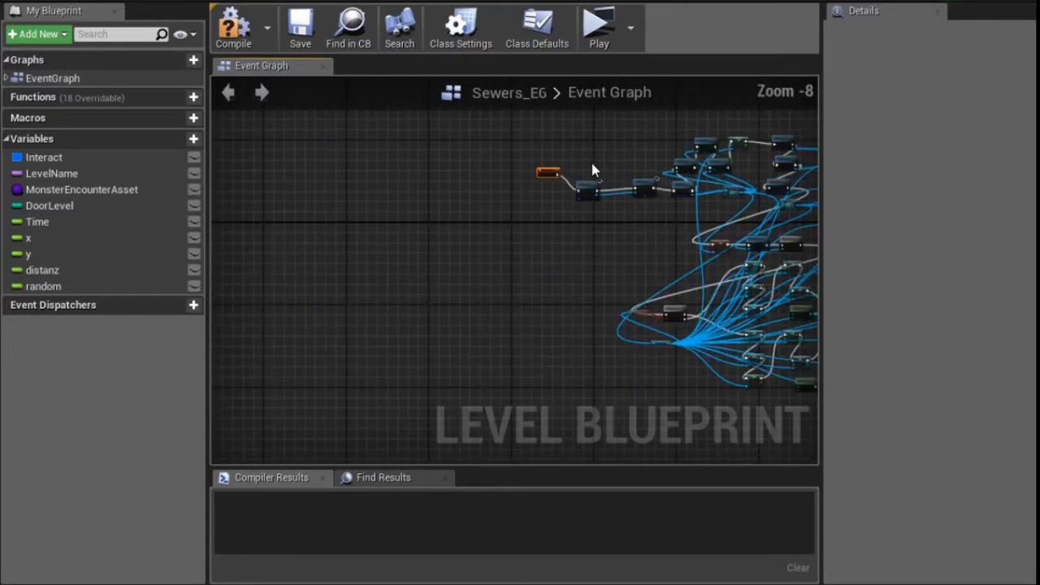
drag(599, 144, 406, 212)
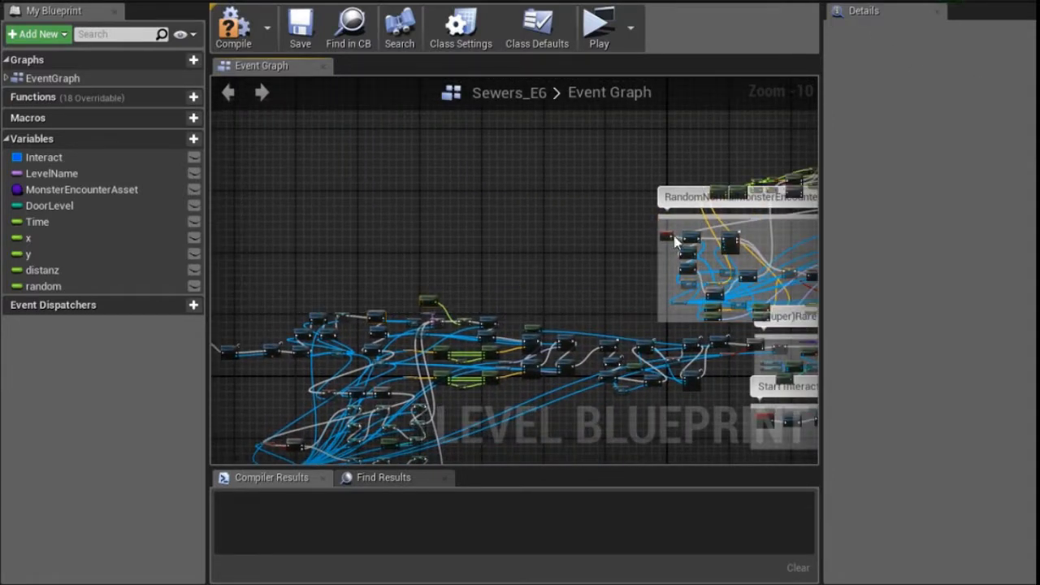
scroll(674, 235, up, 10)
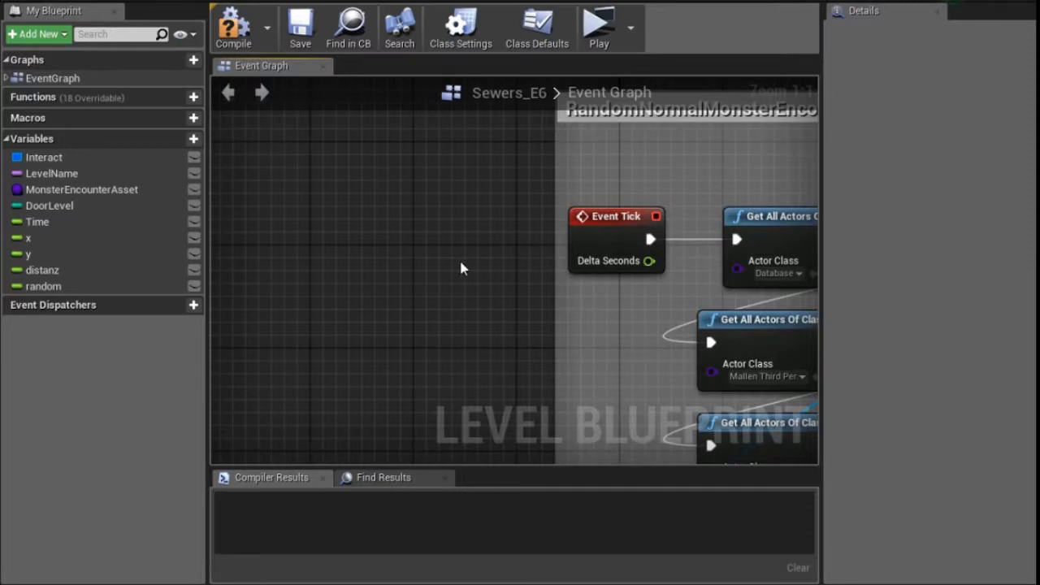
scroll(438, 258, down, 7)
drag(417, 263, 440, 193)
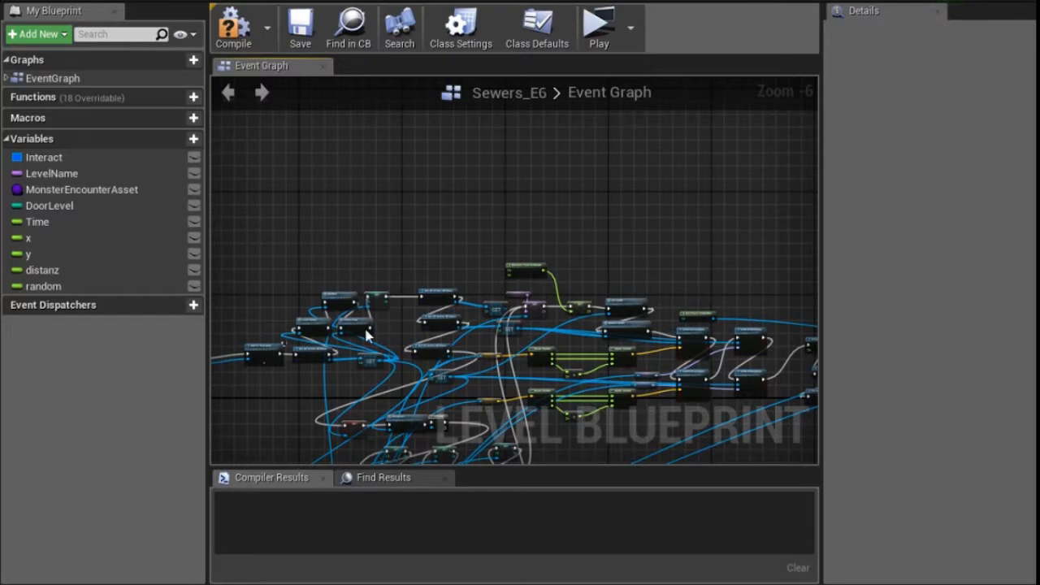
drag(315, 251, 431, 160)
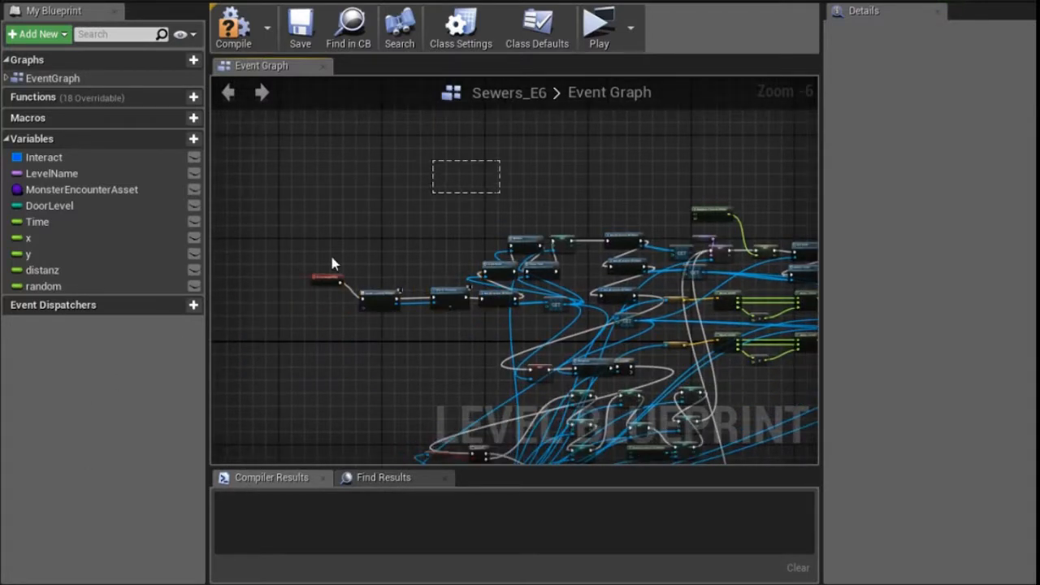
scroll(297, 277, up, 5)
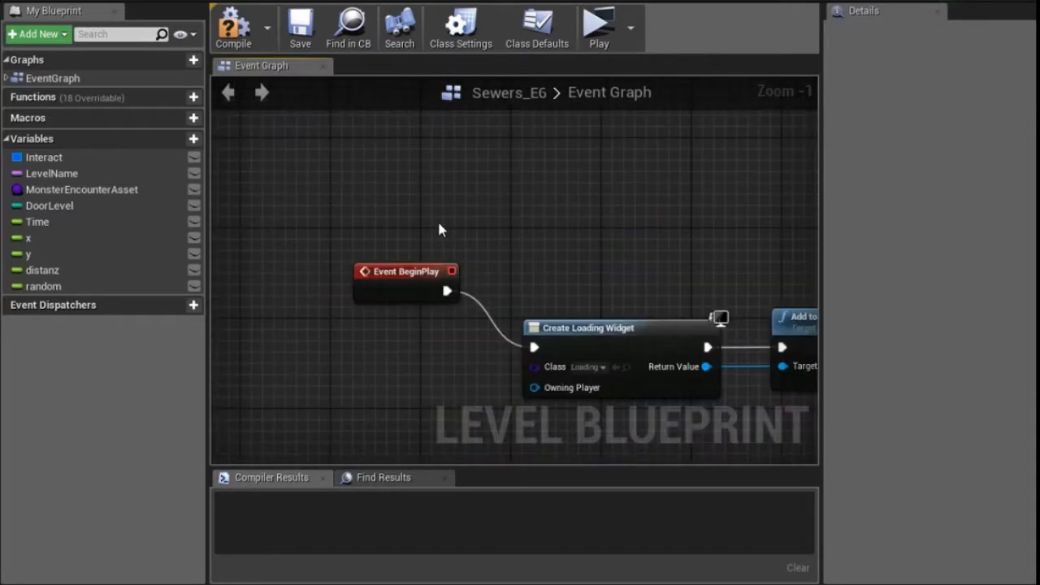
scroll(692, 163, down, 11)
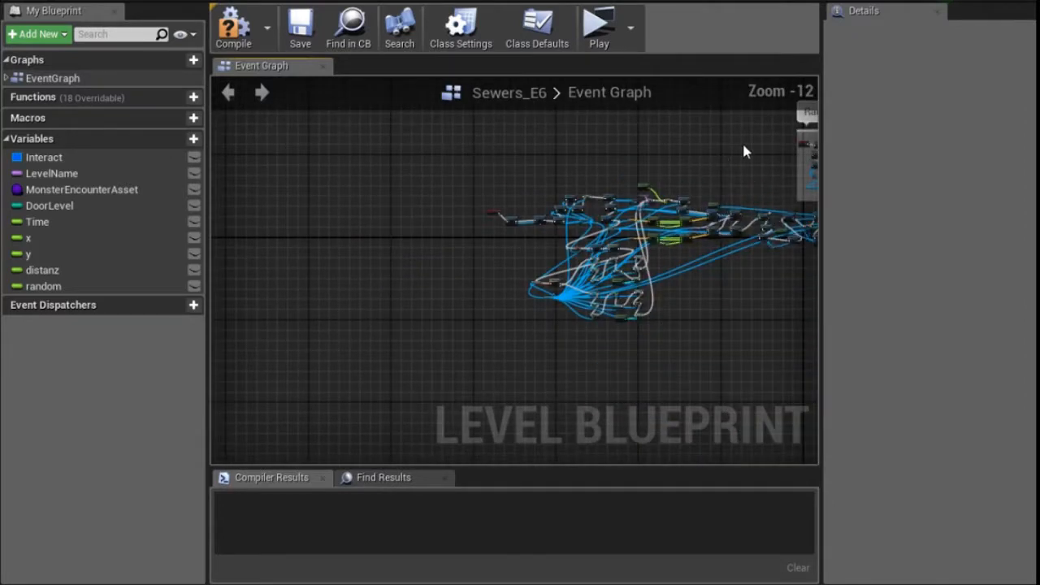
drag(742, 152, 545, 230)
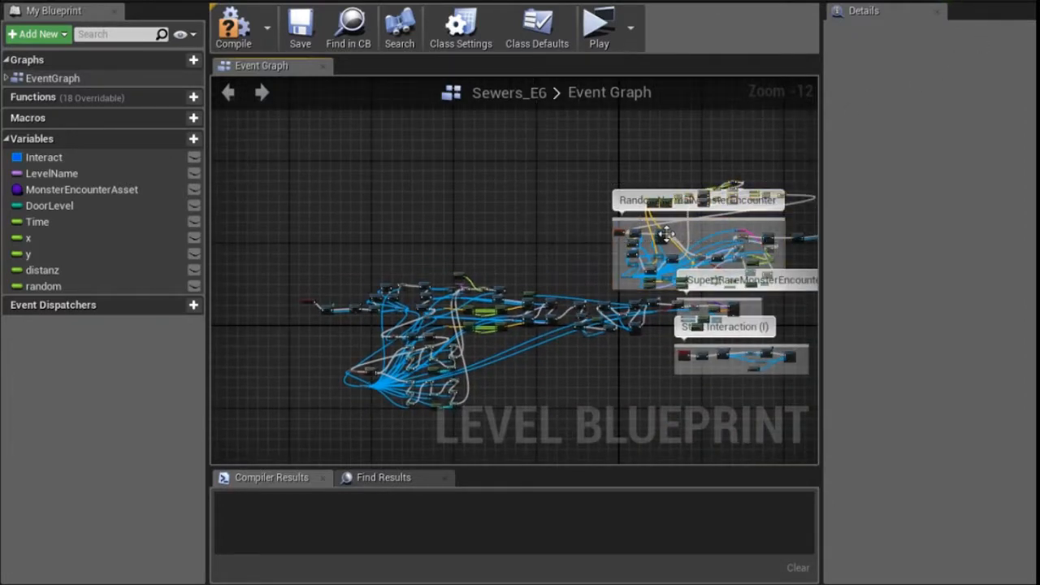
scroll(657, 207, up, 9)
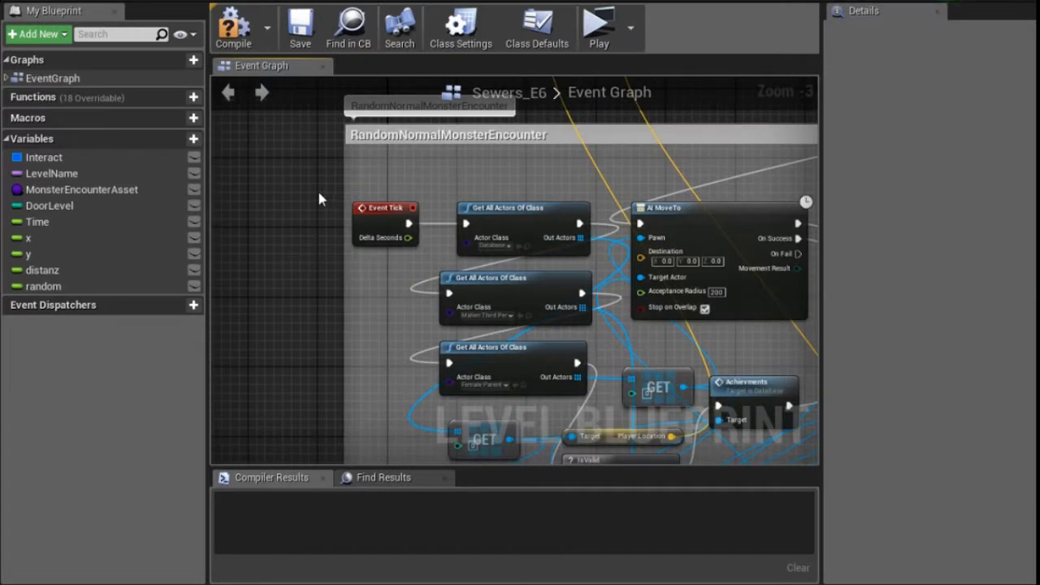
Select the chain of vector, branch and SET nodes above the RandomNormalMonsterEncounter comment box
scroll(318, 215, down, 2)
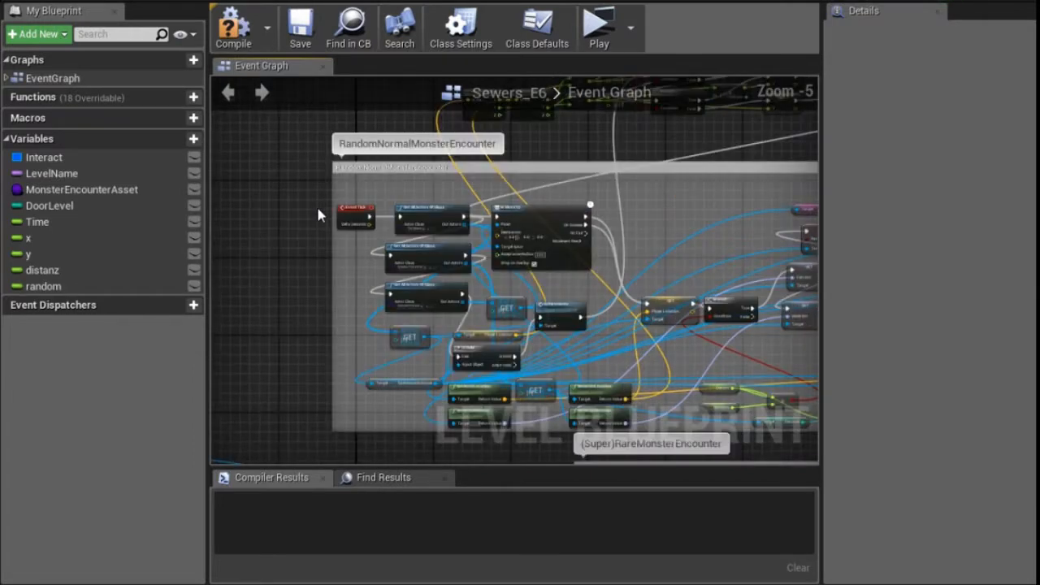
drag(318, 211, 361, 127)
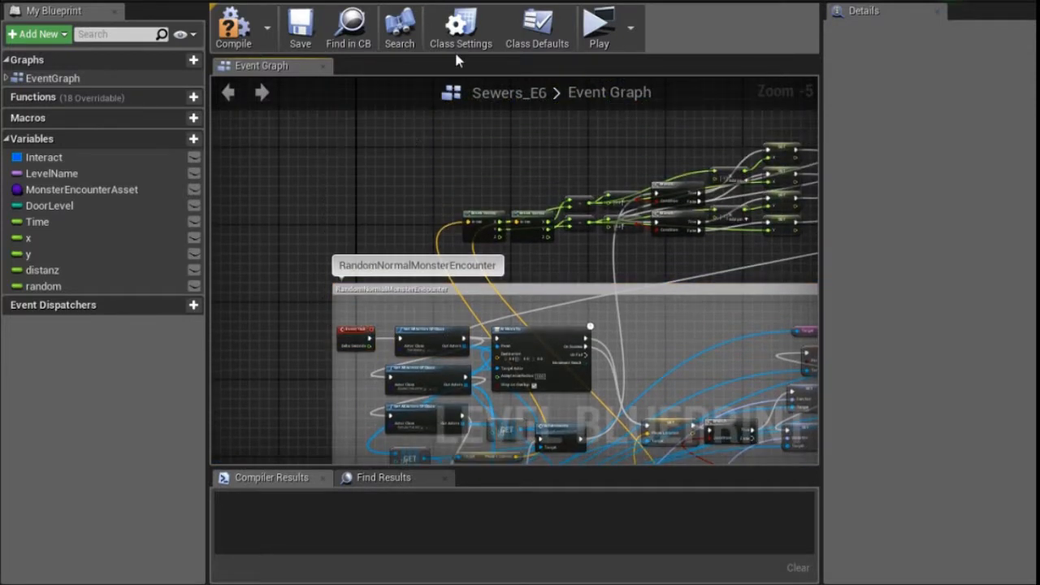
drag(415, 77, 740, 293)
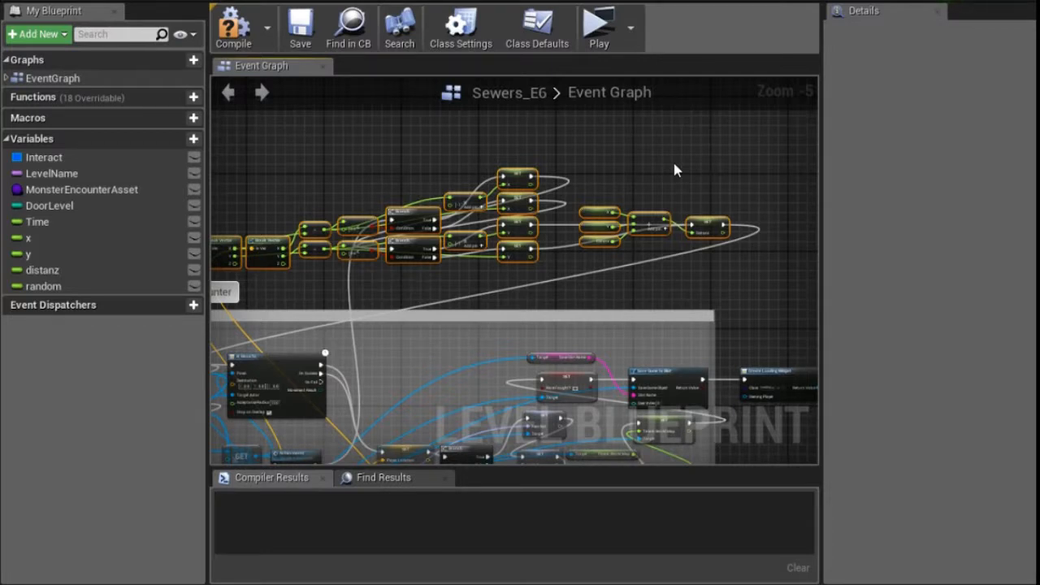
Find the Random Float in Range node and select the SET Random node it feeds
drag(236, 187, 554, 171)
scroll(627, 342, up, 4)
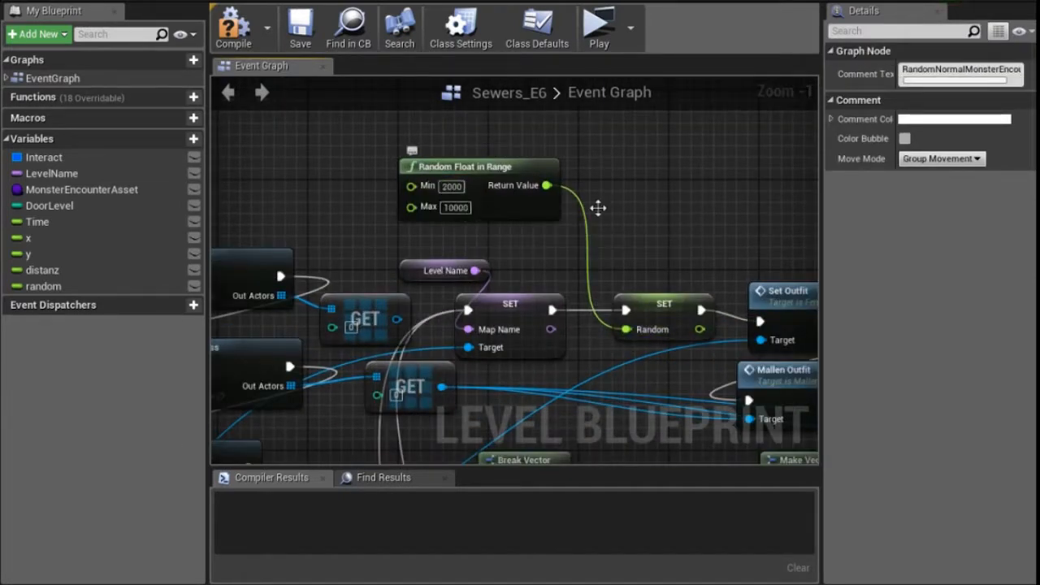
click(672, 323)
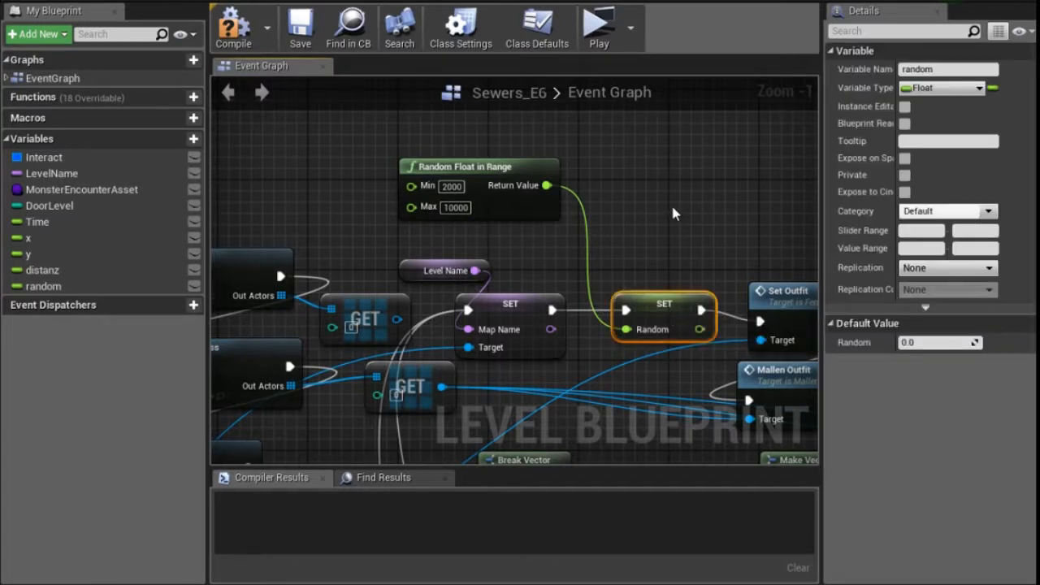
Return to an overview of the RandomNormalMonsterEncounter, (Super)RareMonsterEncounter and Start Interaction groups
scroll(667, 208, down, 8)
drag(705, 179, 333, 244)
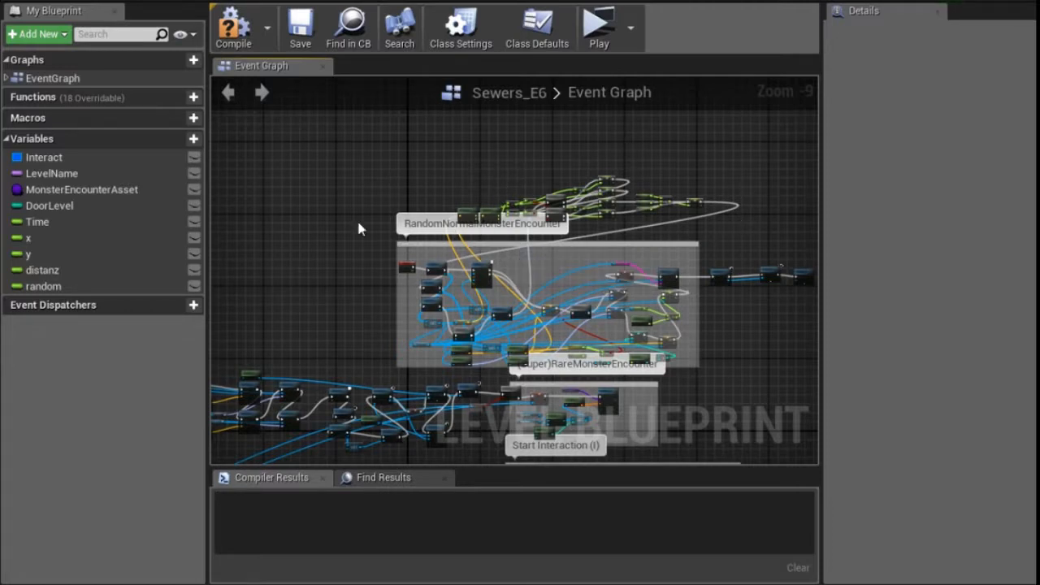
scroll(358, 228, down, 3)
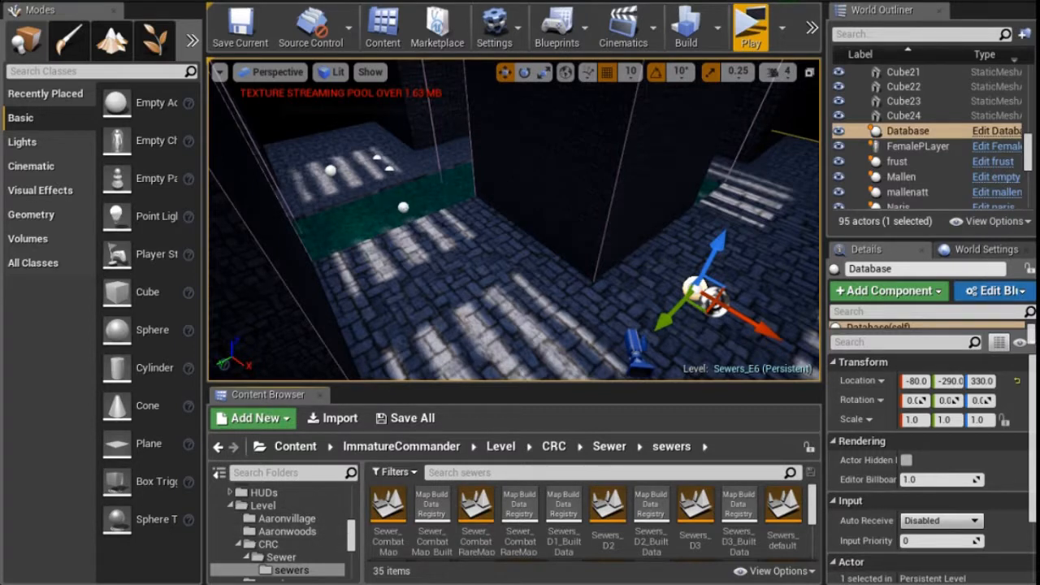
In the level viewport, move closer to the sewer canal and select its green water floor
click(917, 212)
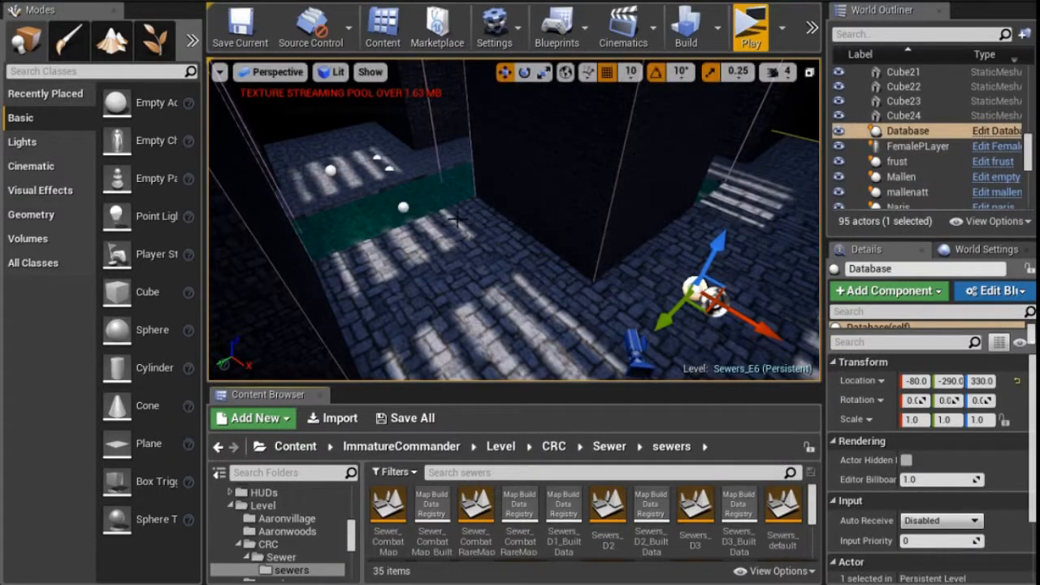
right_drag(513, 219, 502, 212)
scroll(455, 218, up, 5)
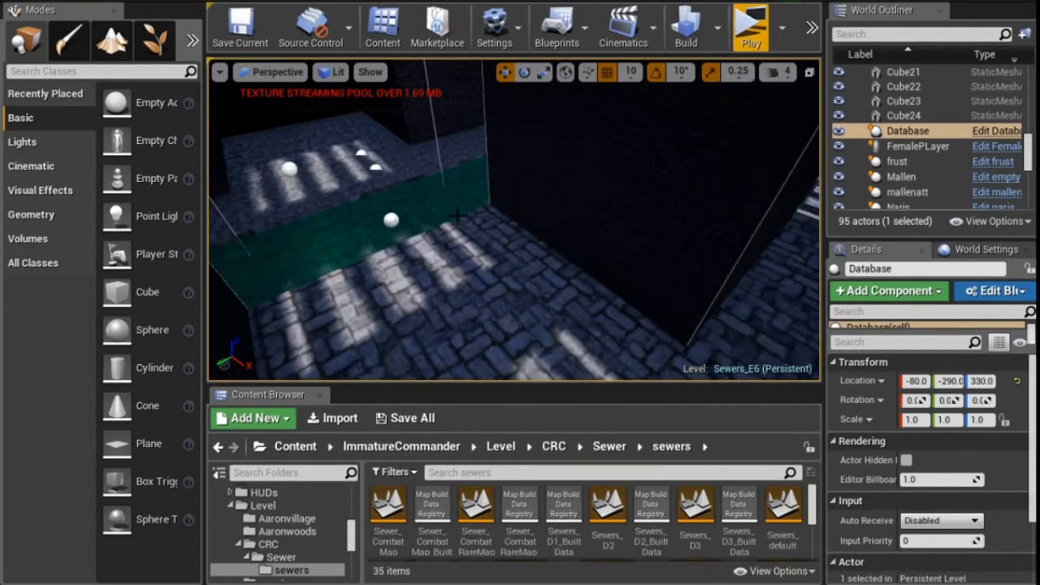
scroll(452, 227, up, 2)
right_drag(458, 248, 337, 207)
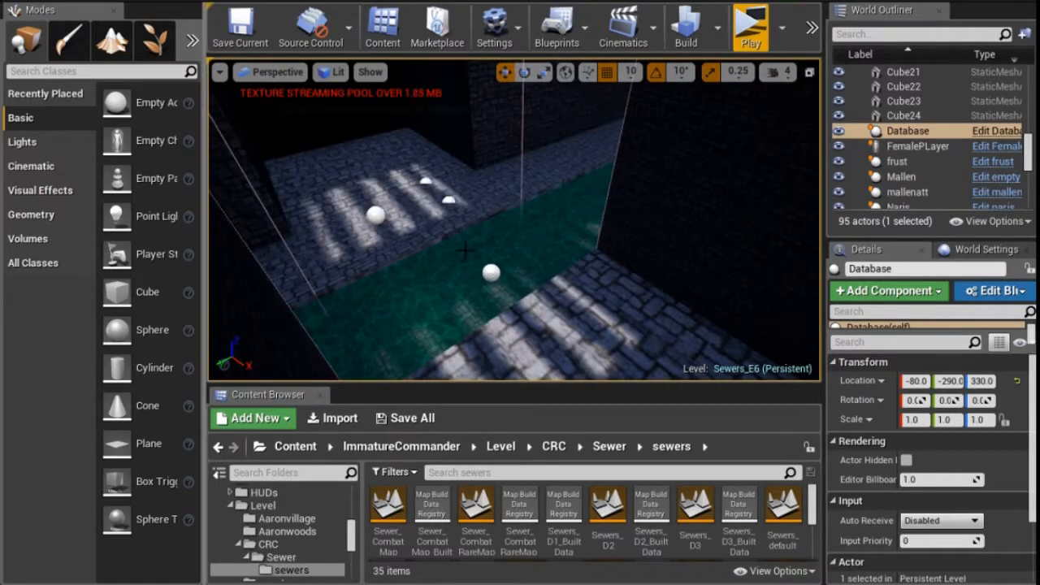
scroll(467, 247, up, 3)
scroll(471, 245, up, 2)
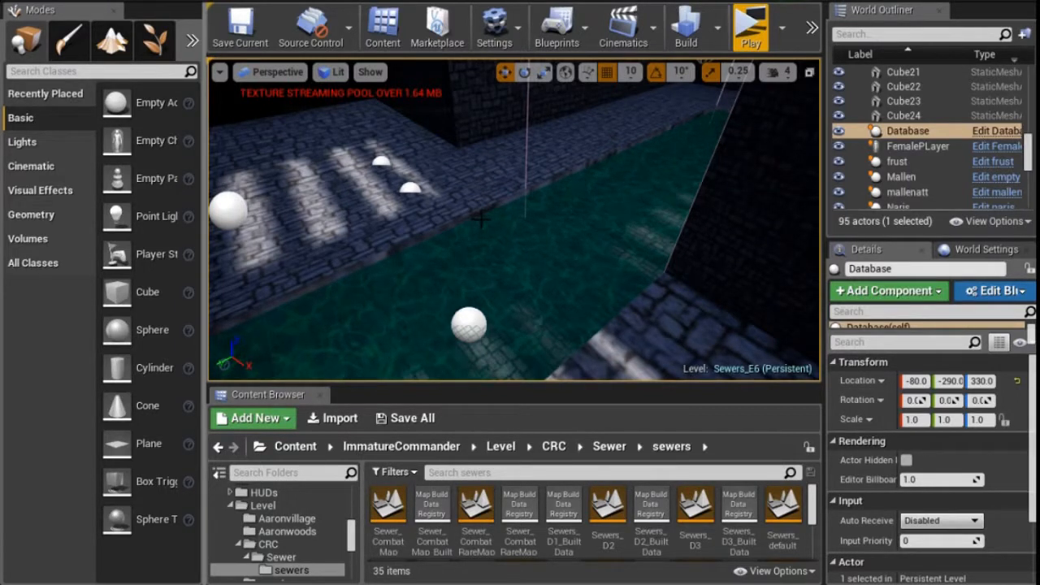
click(503, 264)
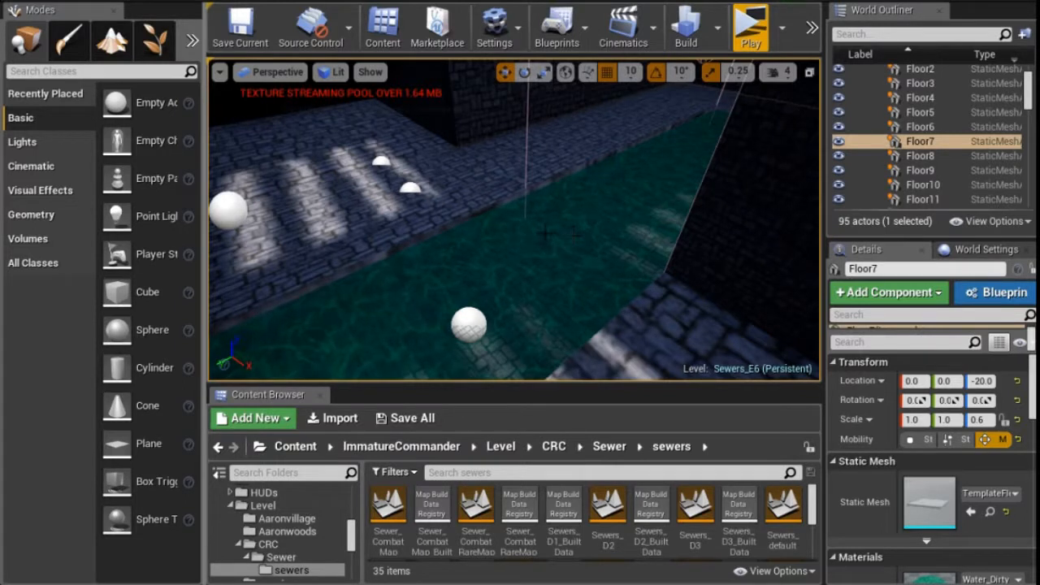
Select the blocking volume around the water canal and show the placeable actors in the Volumes category
scroll(440, 215, down, 3)
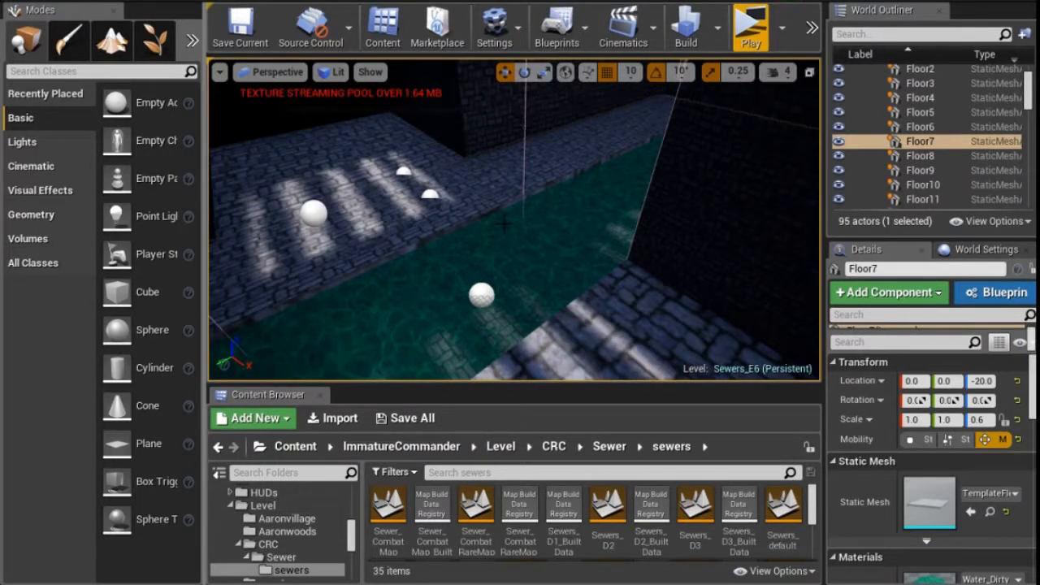
click(525, 130)
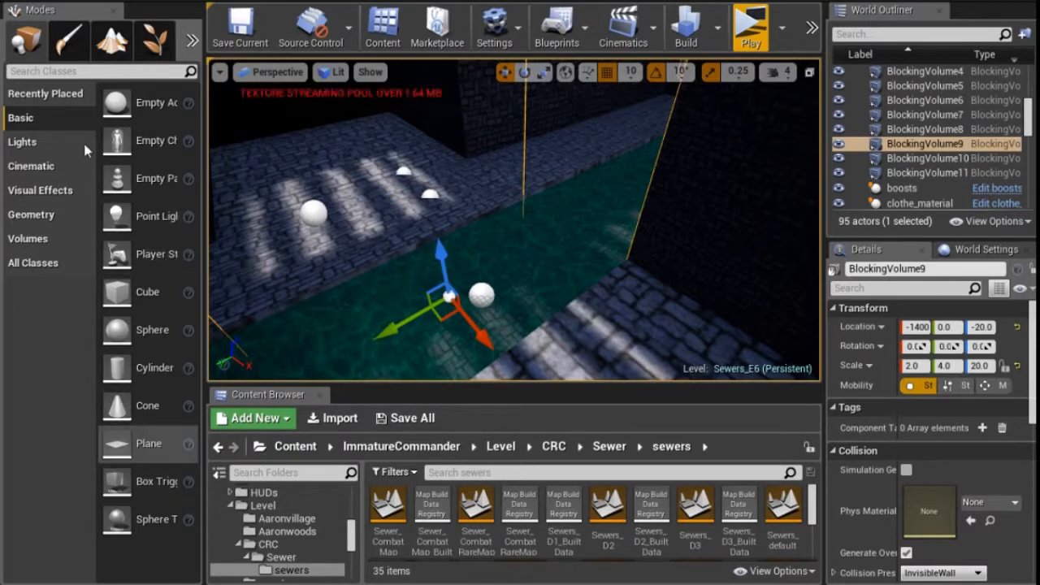
click(33, 240)
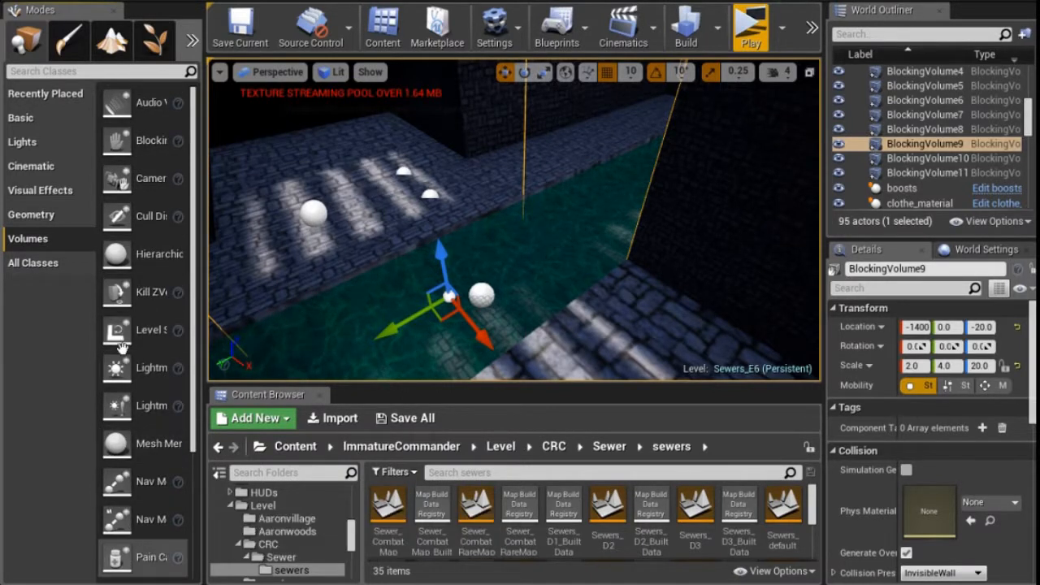
Find the TargetPoint actor in the level's actor list, select it and focus the viewport on it
scroll(926, 146, down, 3)
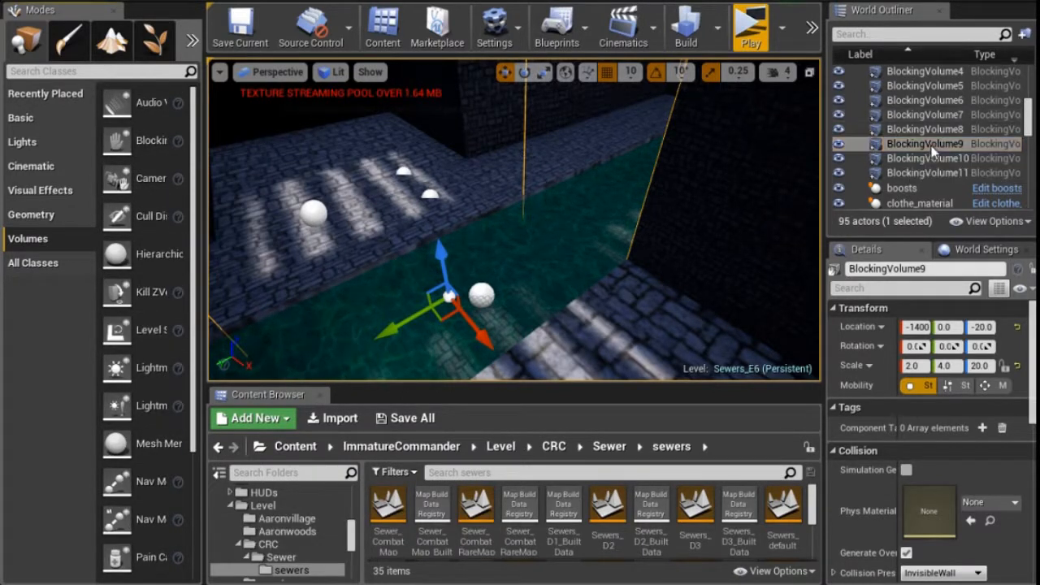
scroll(926, 149, down, 12)
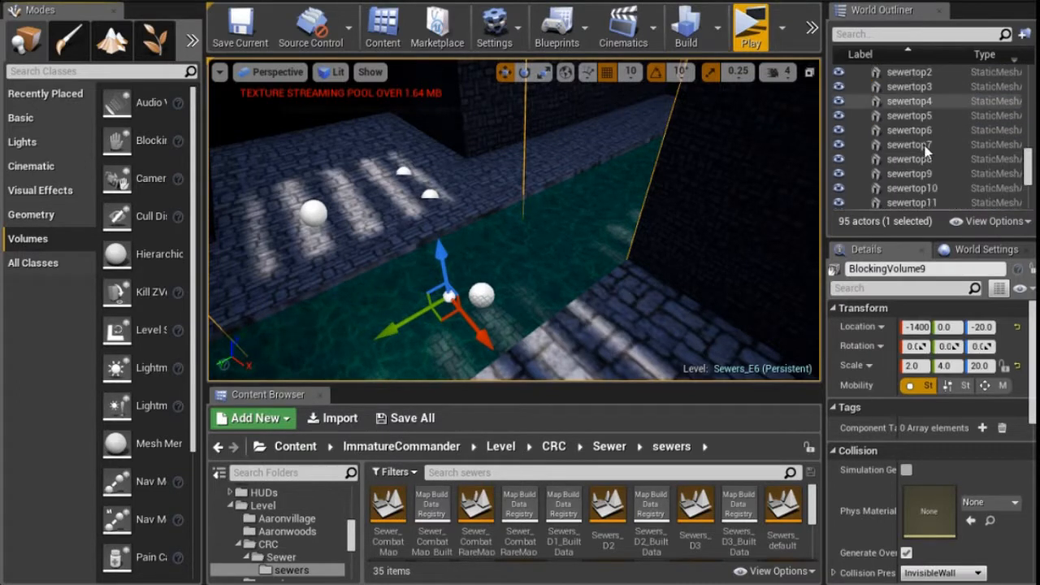
scroll(924, 148, down, 5)
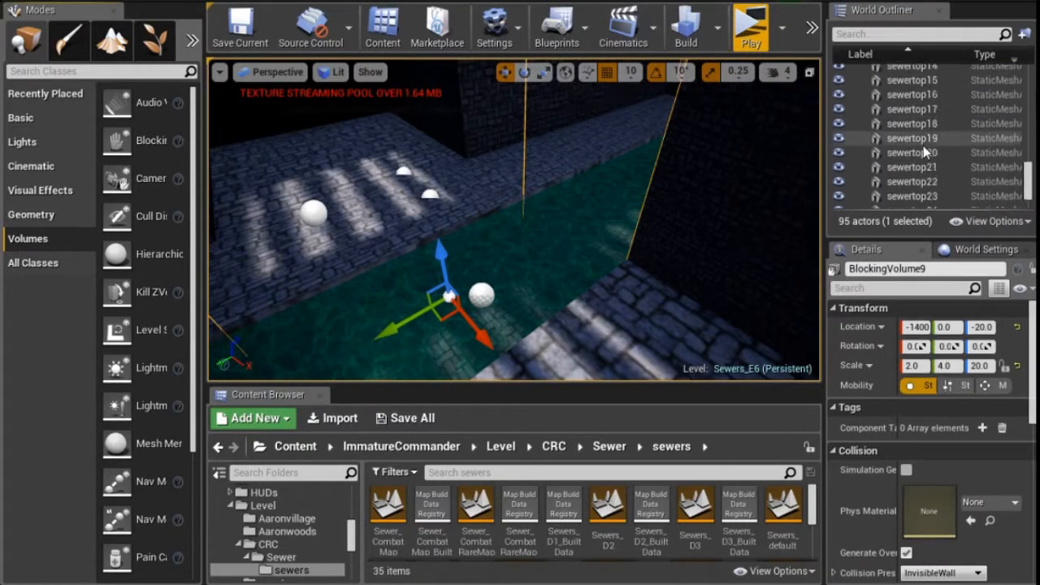
scroll(923, 145, down, 1)
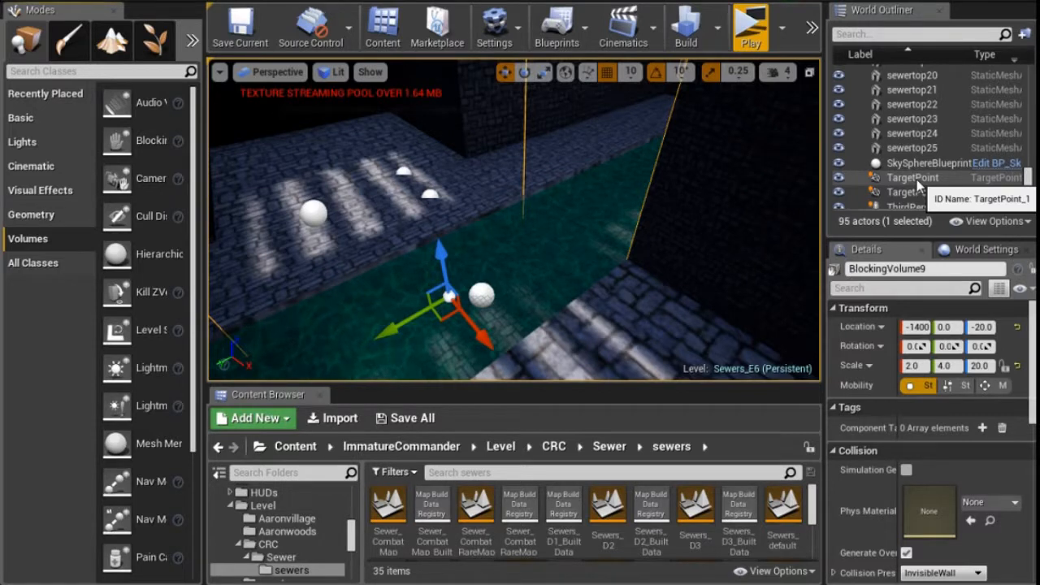
double_click(917, 179)
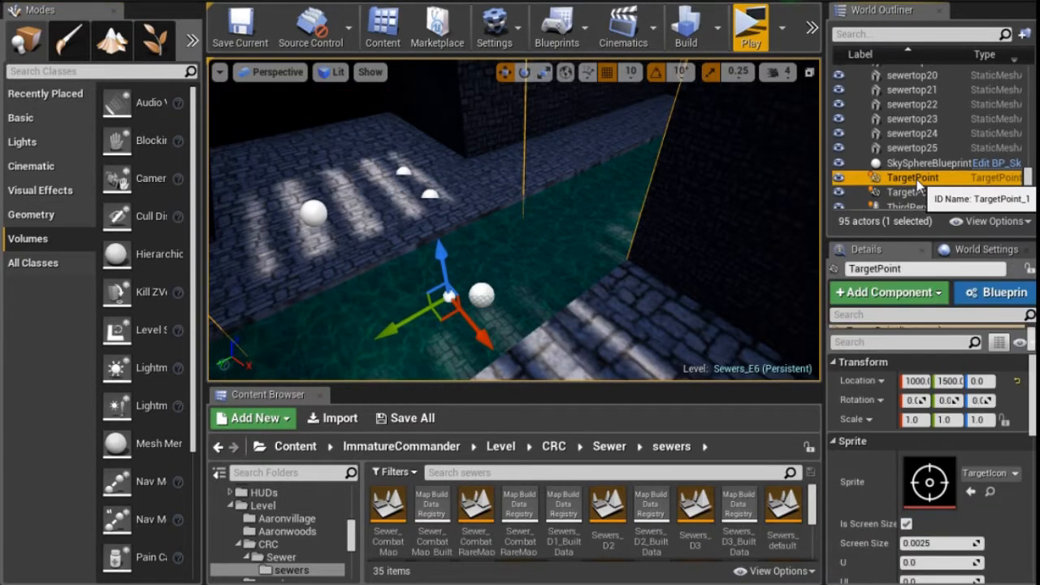
right_drag(543, 185, 526, 140)
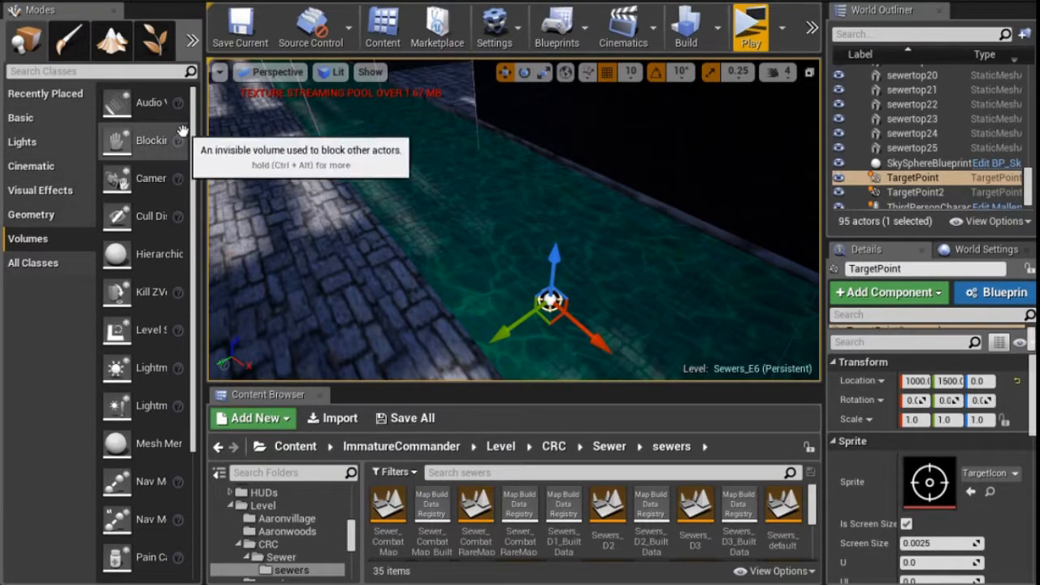
Reposition TargetPoint by setting its X location to 0 and its Y location to 1000
scroll(193, 162, down, 1)
scroll(183, 292, down, 4)
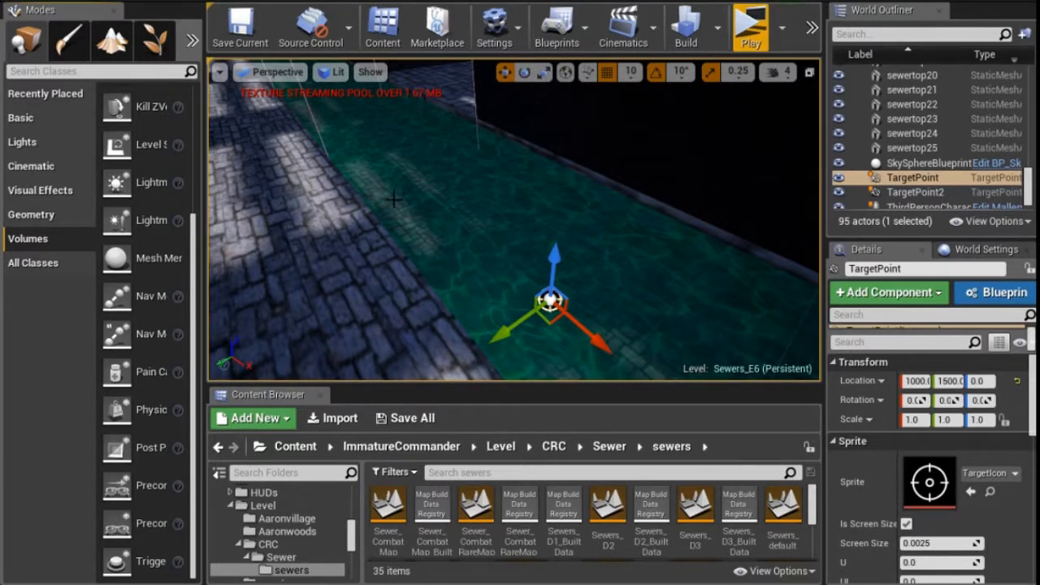
scroll(393, 199, down, 3)
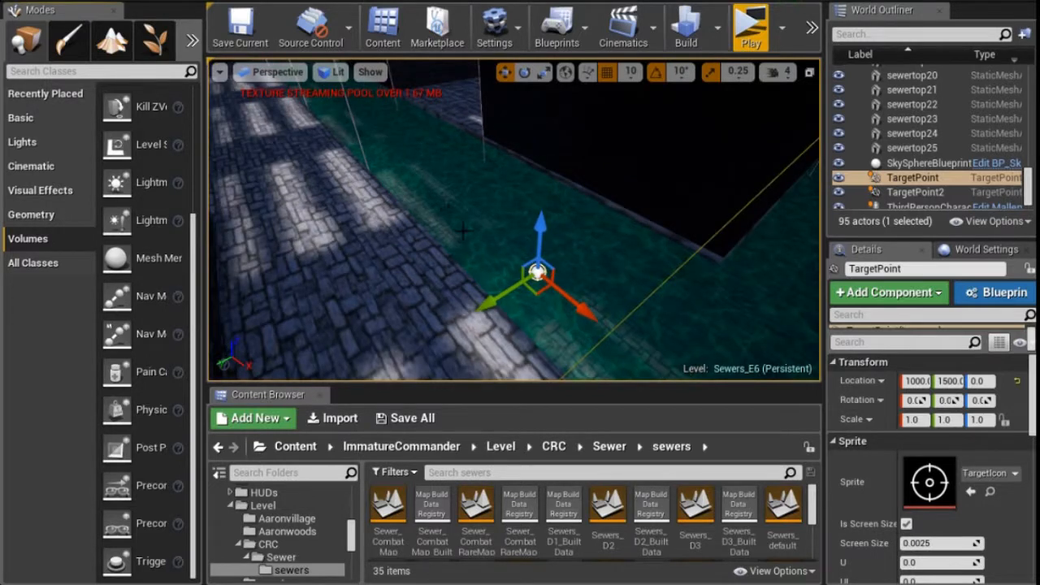
right_drag(463, 230, 435, 179)
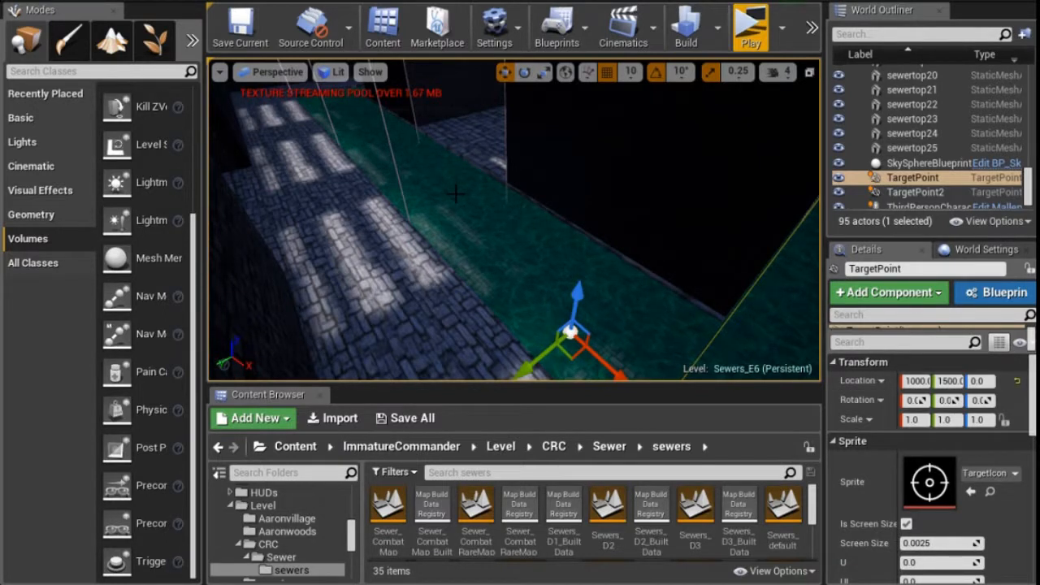
click(914, 381)
key(BackSpace)
key(BackSpace)
key(BackSpace)
key(BackSpace)
key(BackSpace)
key(BackSpace)
text(0)
key(Return)
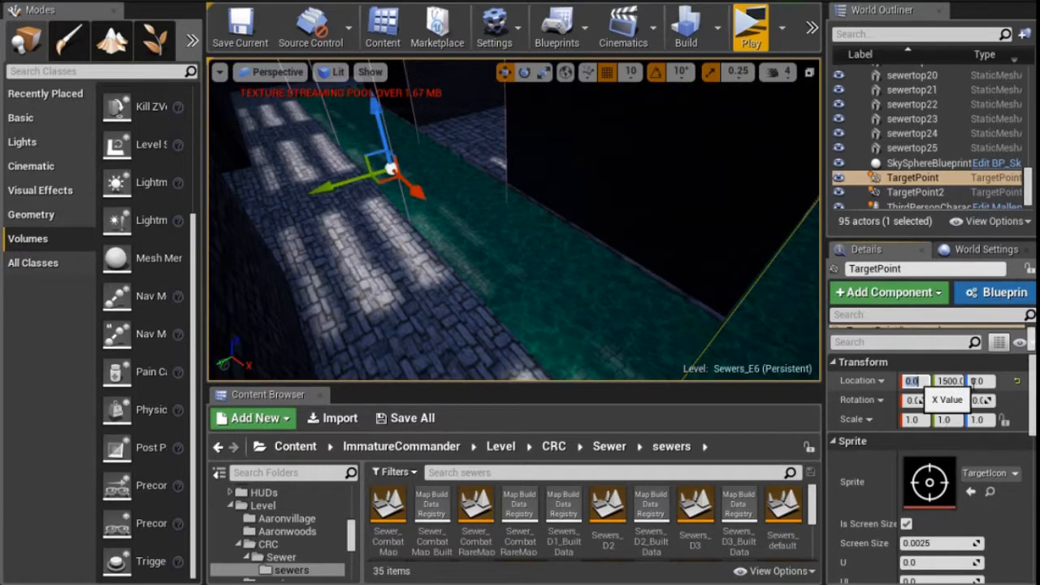
click(949, 381)
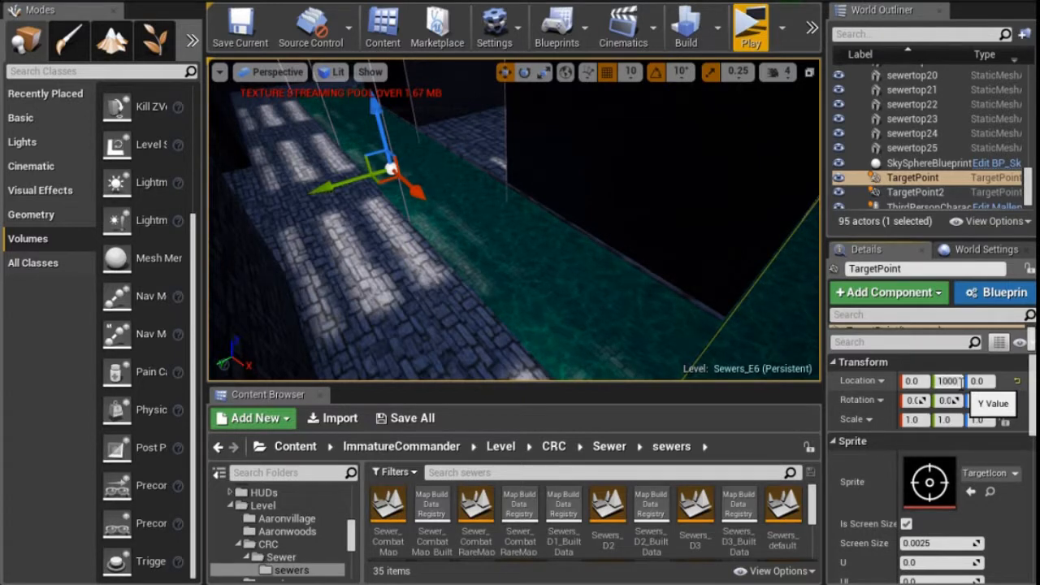
key(Return)
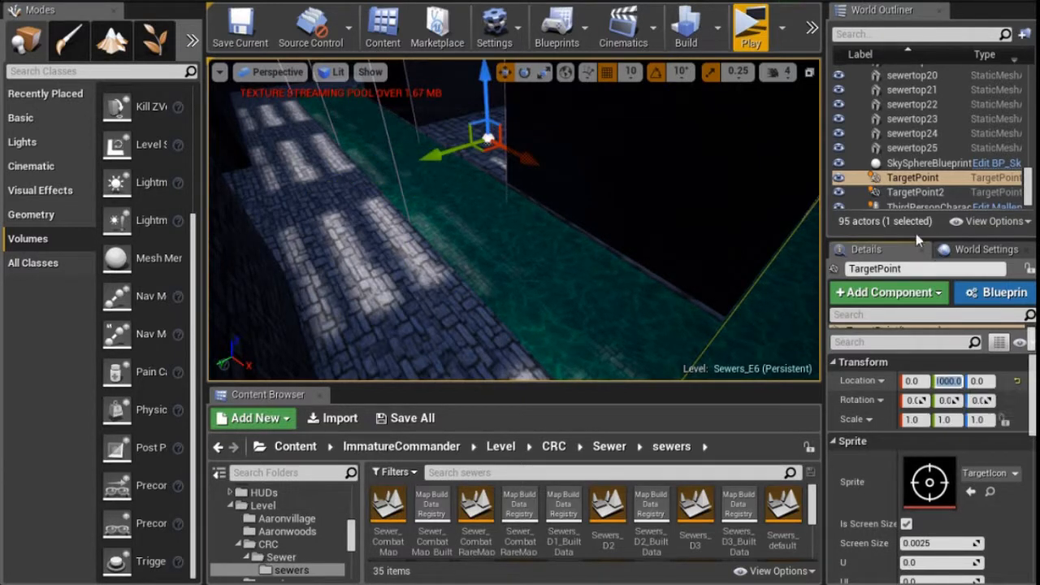
Select TargetPoint2 and set its X location to 1800
click(926, 193)
double_click(929, 196)
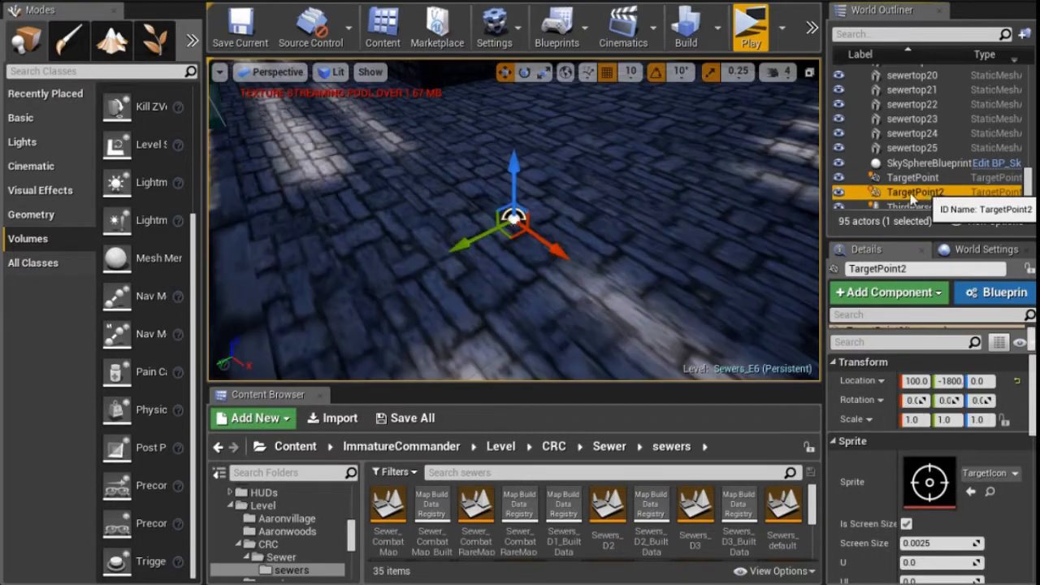
scroll(460, 206, down, 5)
scroll(459, 207, down, 3)
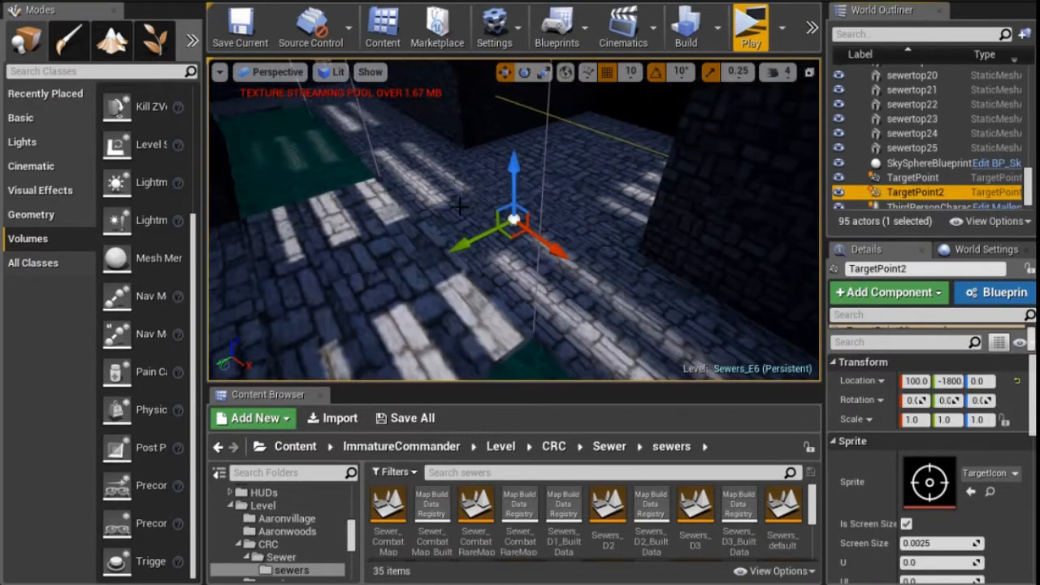
scroll(501, 242, down, 2)
middle_drag(501, 242, 642, 345)
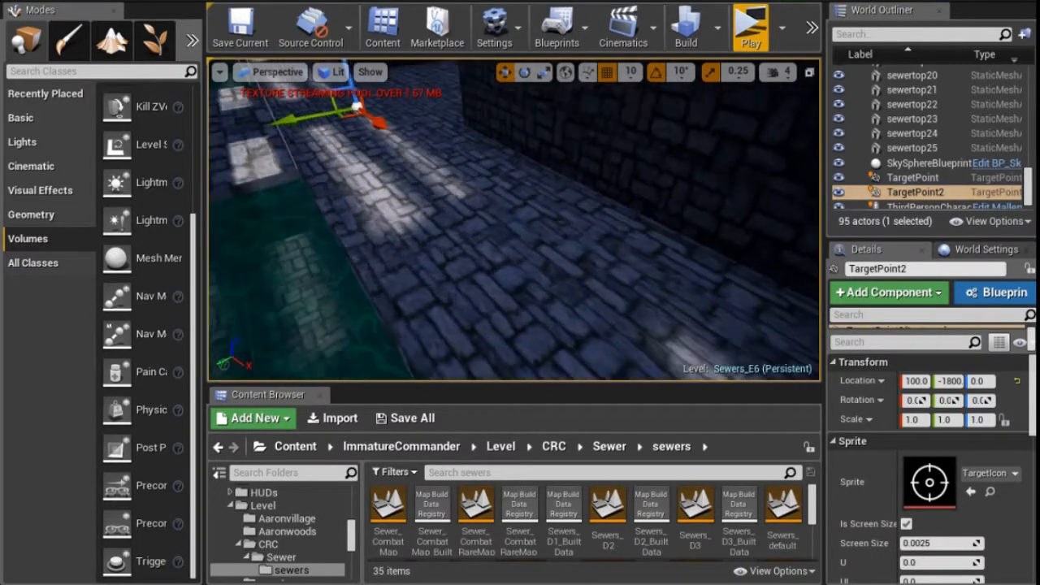
scroll(520, 247, down, 9)
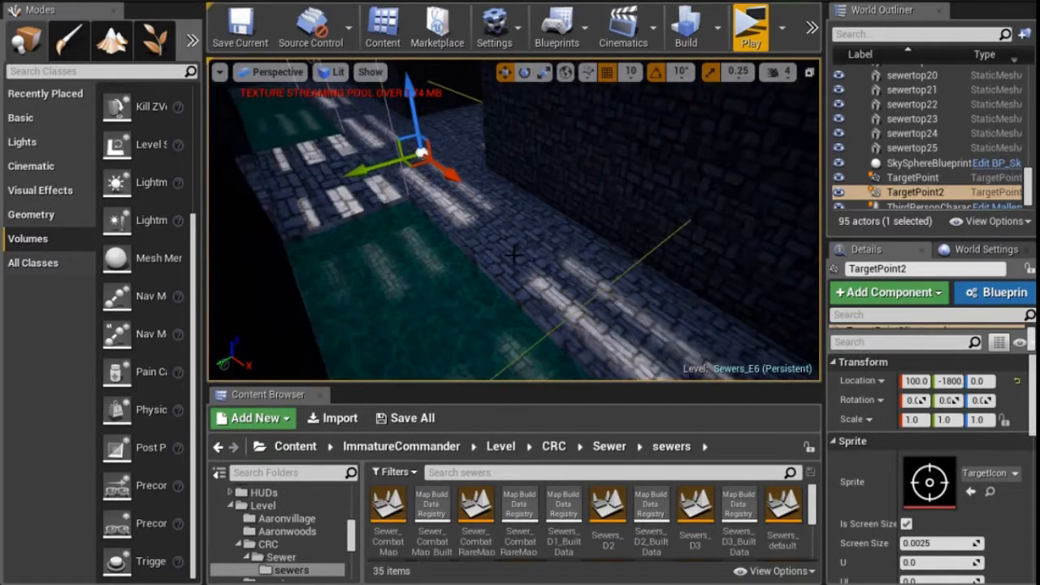
scroll(520, 278, down, 2)
middle_drag(520, 278, 625, 340)
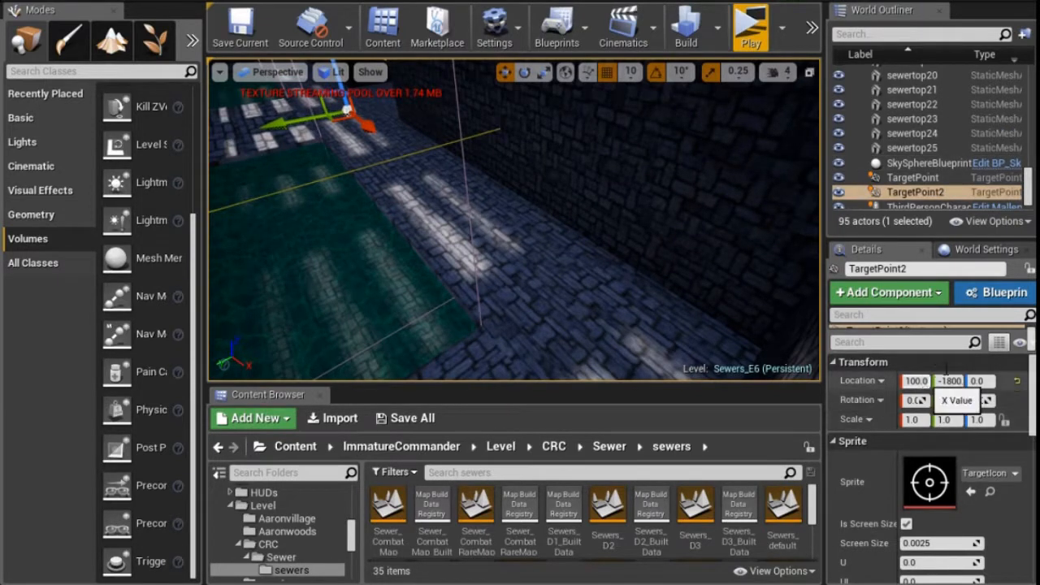
click(918, 381)
text(1)
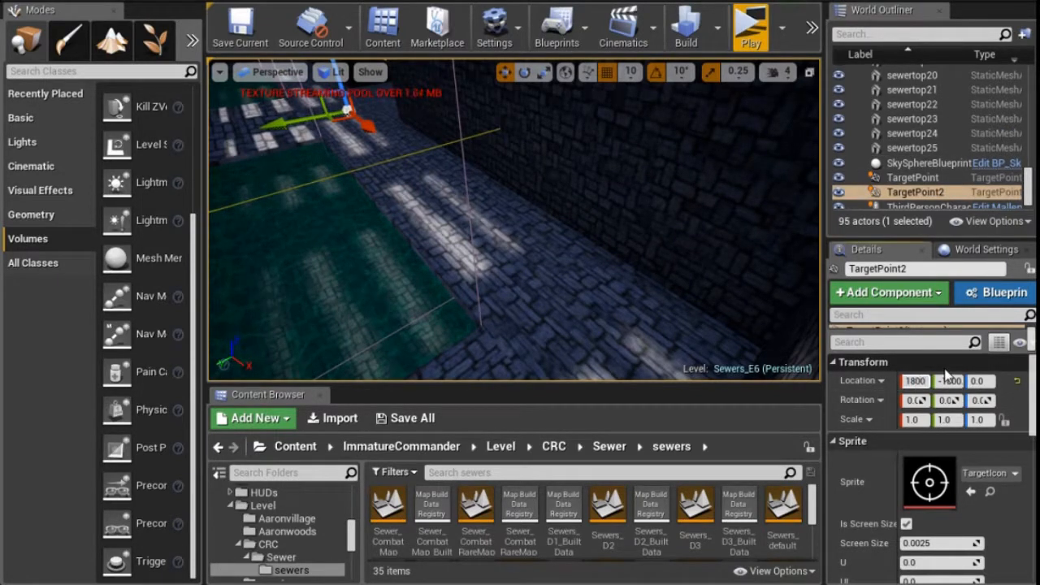
text(800)
key(Return)
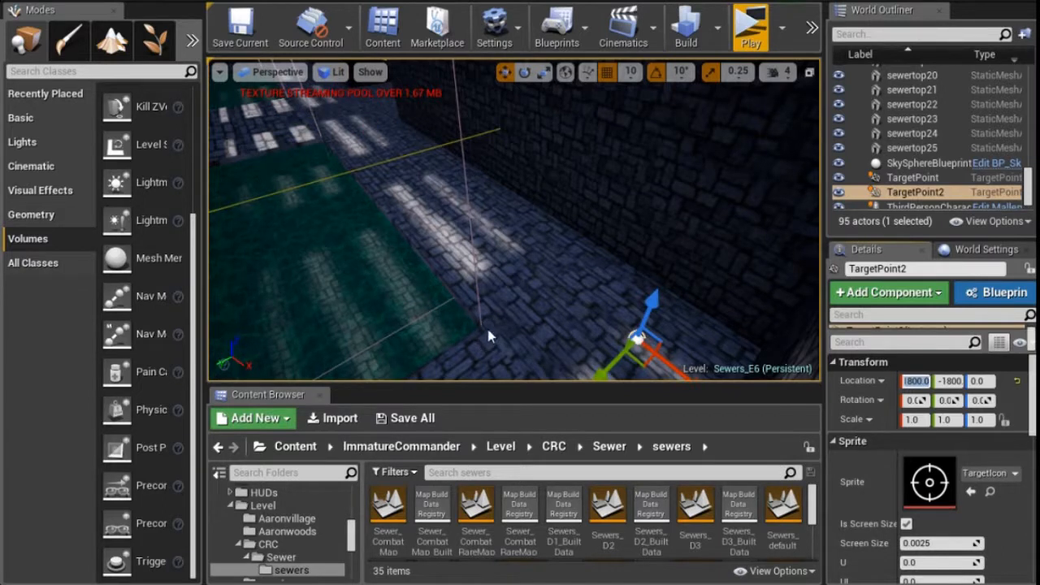
Look around the sewer level and bring the sunlit stone walkway beside the green canal into view
key(s)
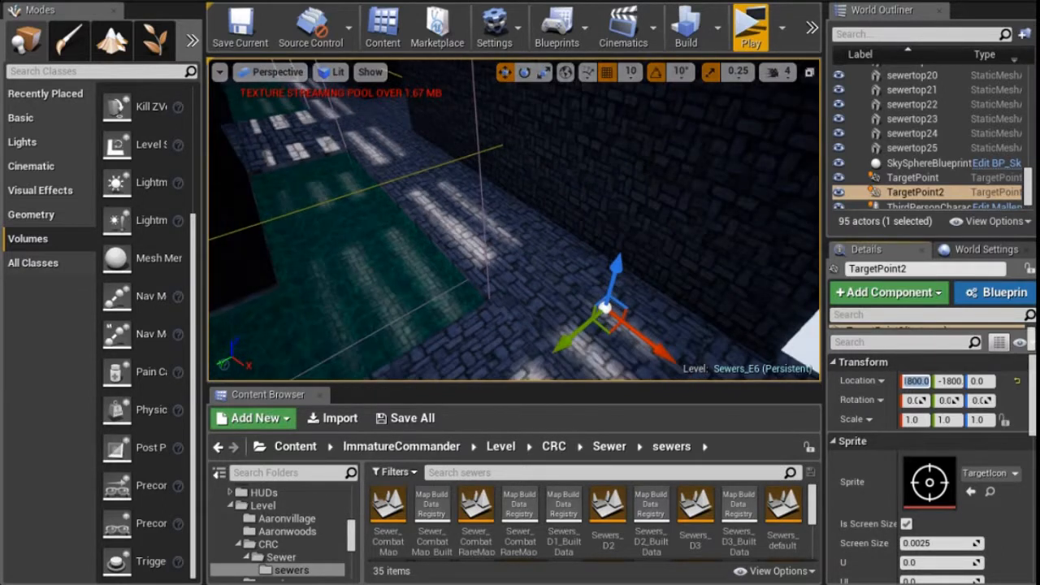
right_drag(513, 219, 378, 220)
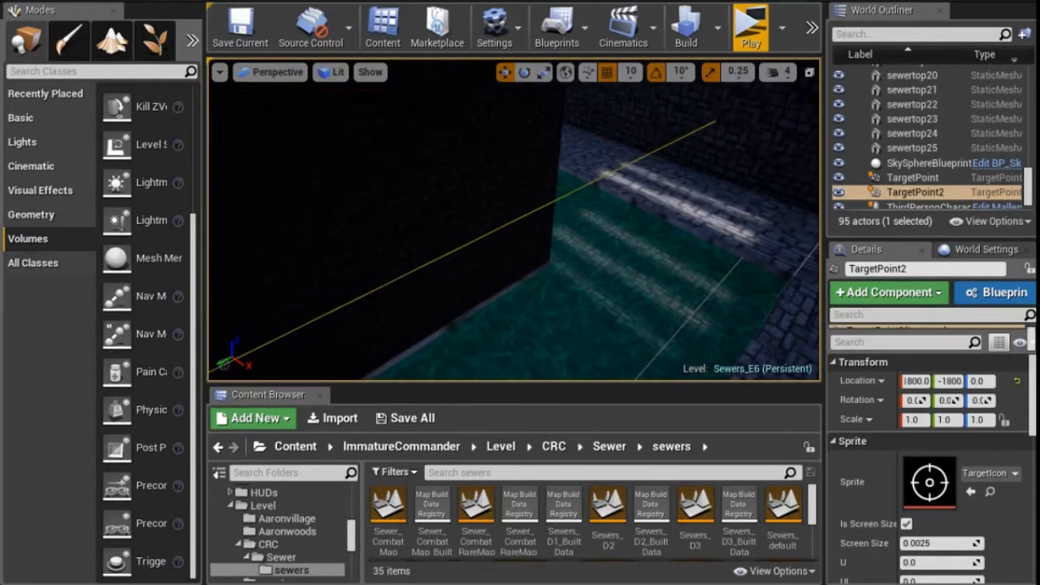
key(w)
right_drag(342, 213, 191, 217)
scroll(283, 221, down, 2)
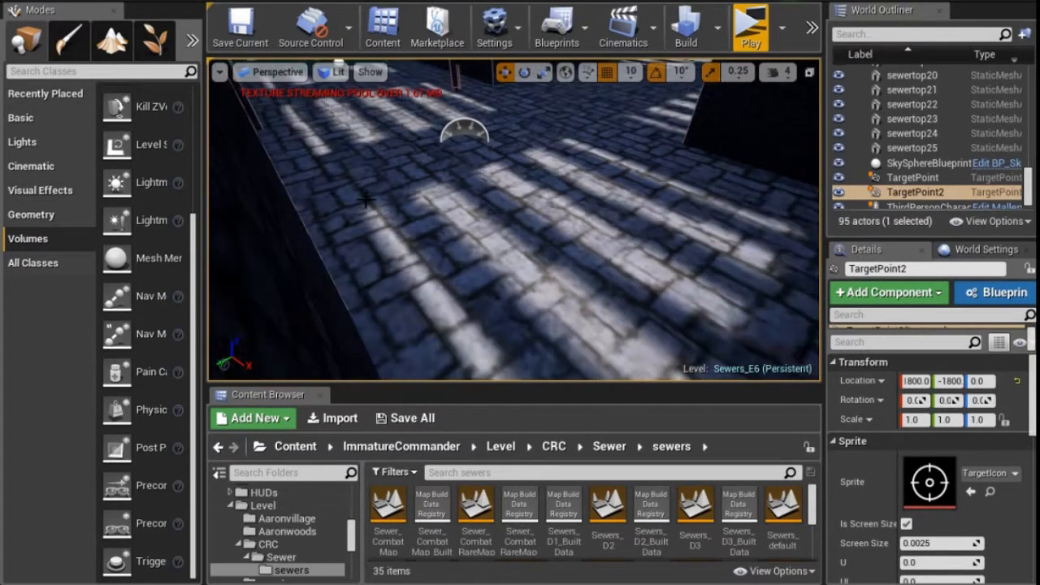
key(a)
key(w)
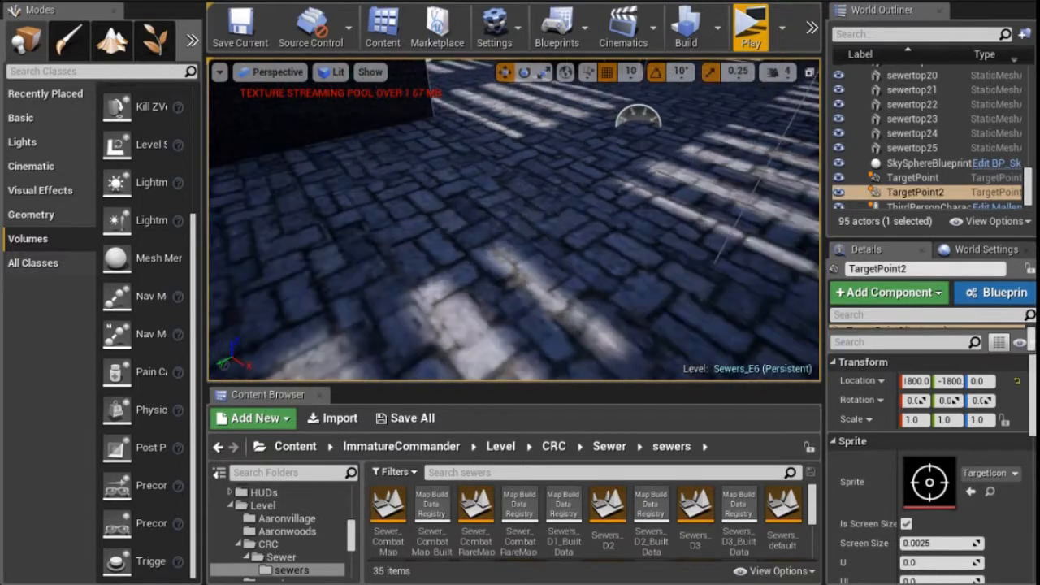
scroll(303, 209, down, 4)
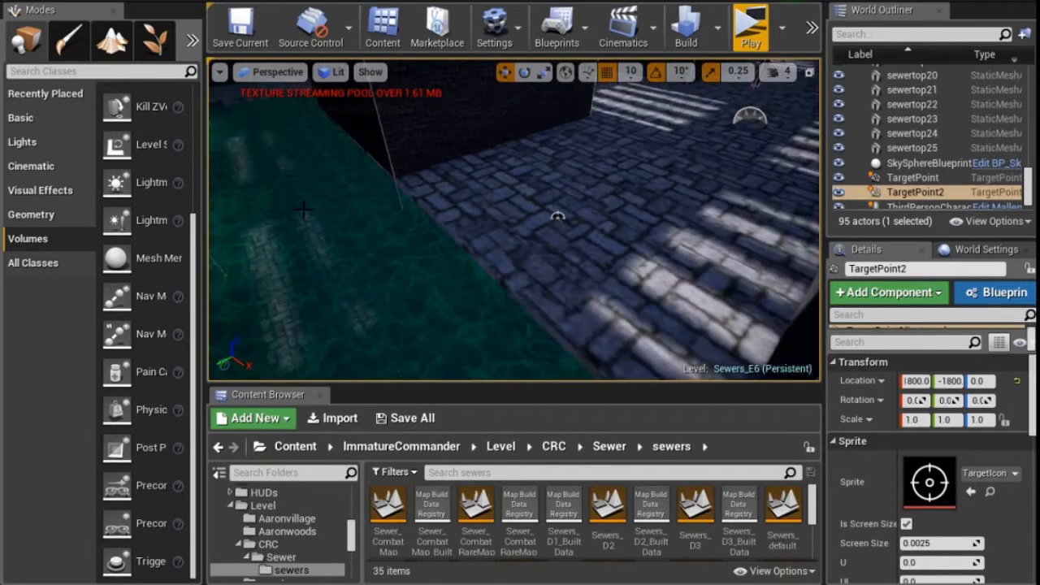
key(s)
key(a)
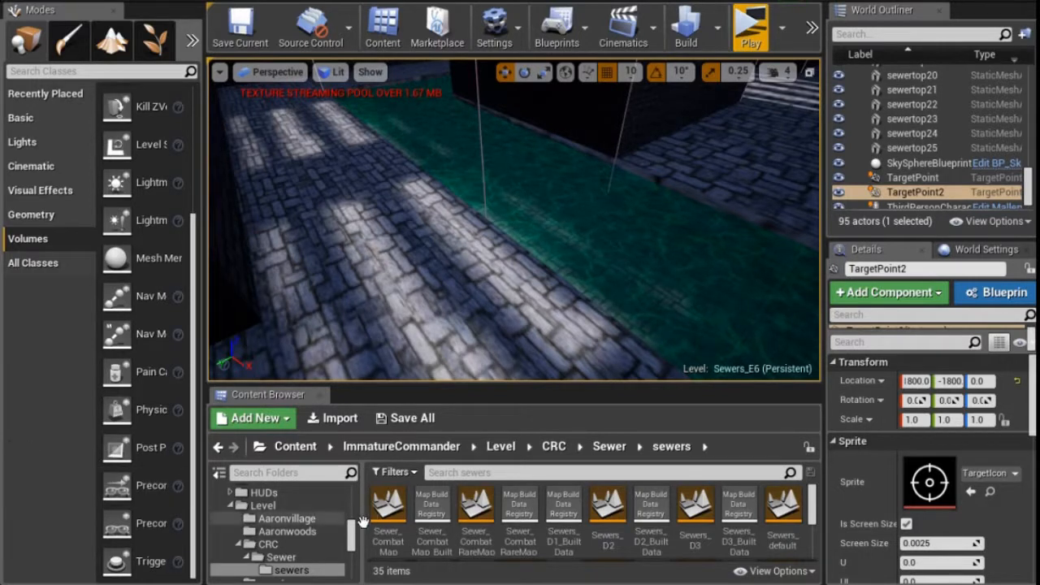
Open the ImmatureCommander/Mesh/assets/special folder among the project's content
mouse_move(352, 536)
mouse_down()
mouse_move(353, 578)
mouse_move(352, 542)
mouse_up()
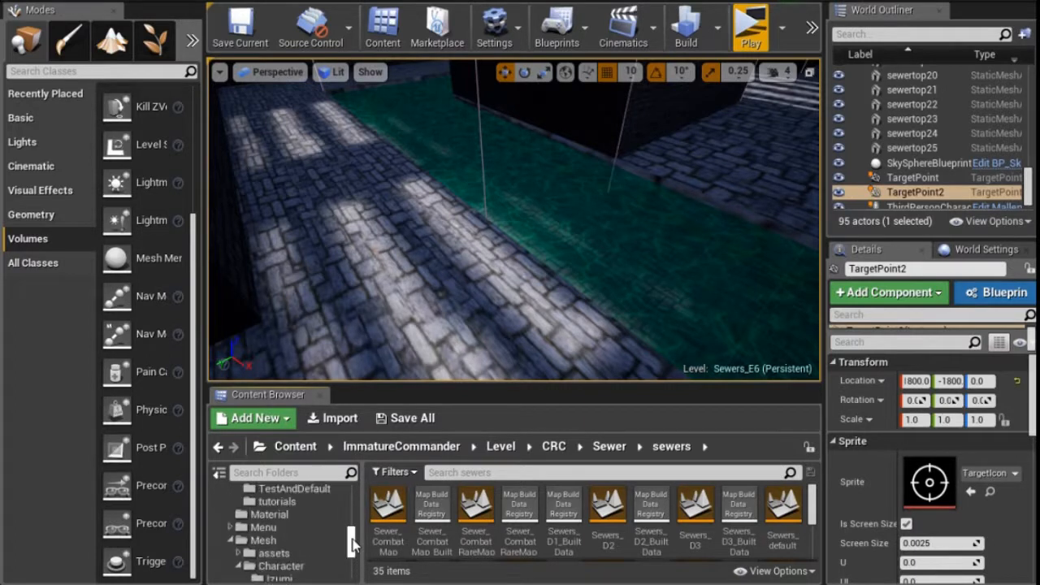
double_click(279, 540)
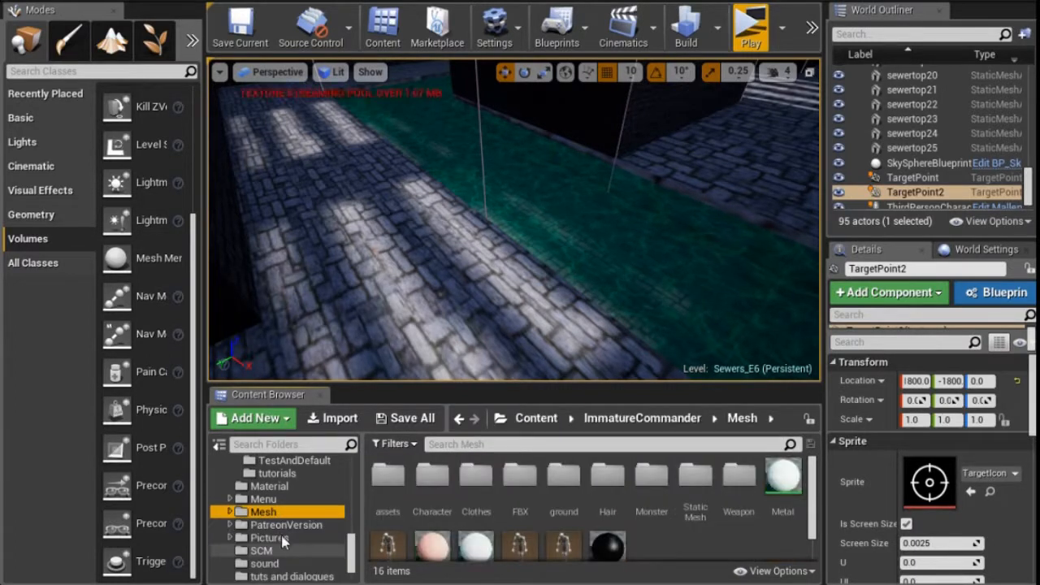
double_click(388, 477)
click(651, 504)
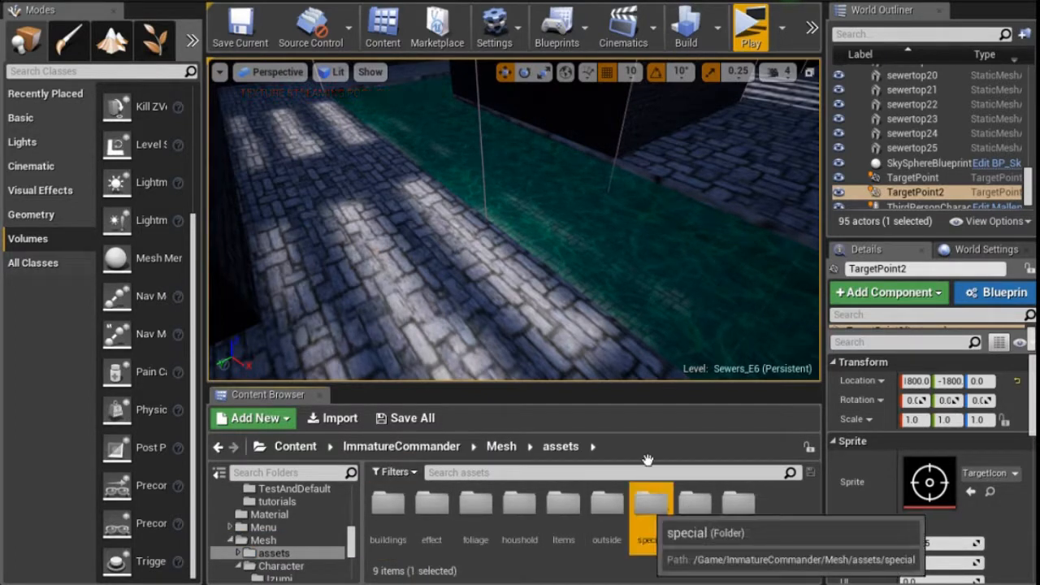
key(Return)
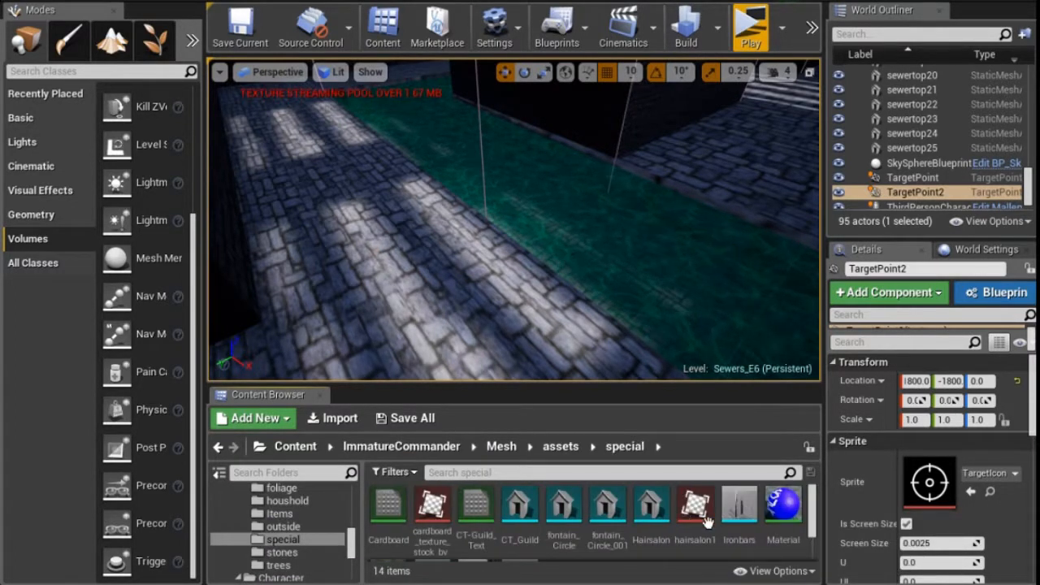
Place the WineTracks mesh on the stone walkway beside the canal at about X -320, Y 1820
scroll(638, 508, down, 2)
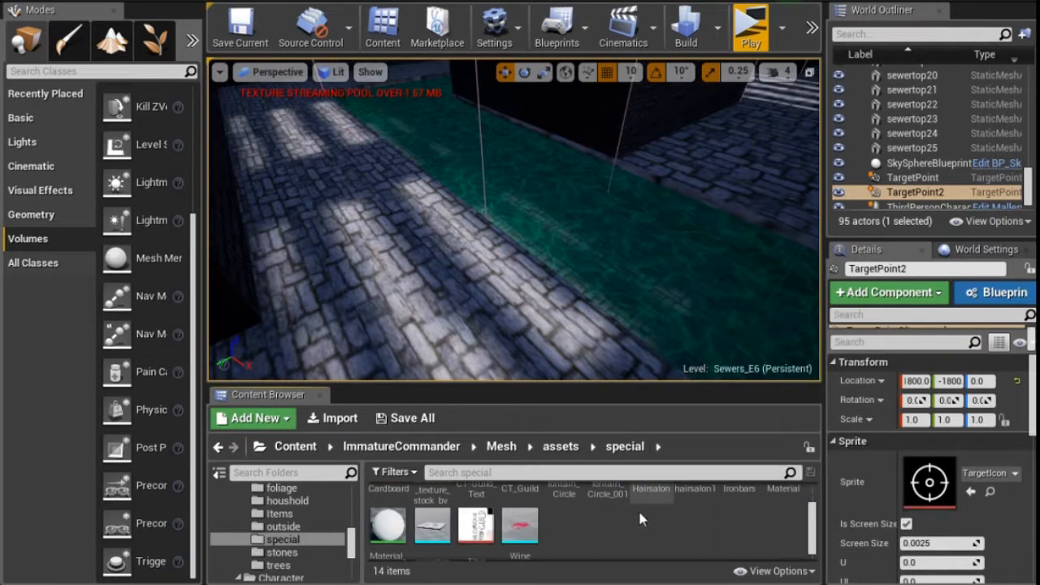
click(512, 534)
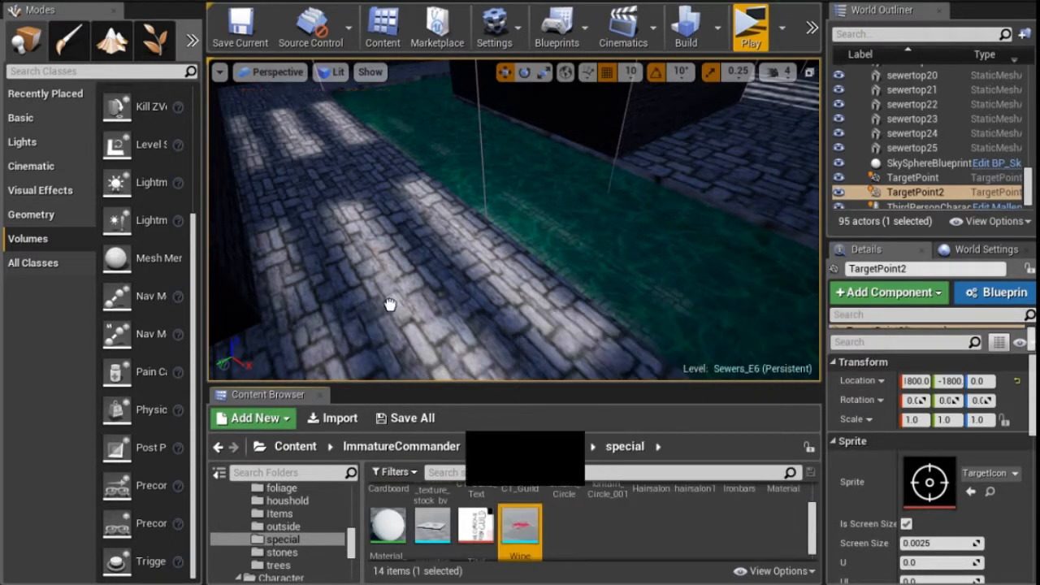
drag(390, 305, 385, 306)
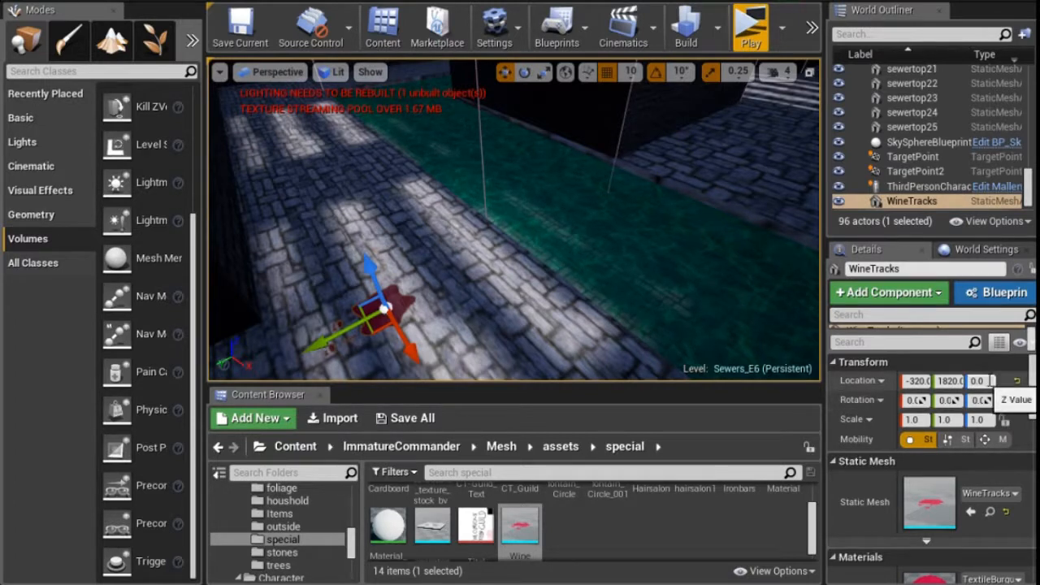
Rotate the placed WineTracks mesh by setting its yaw to -90 degrees
click(990, 380)
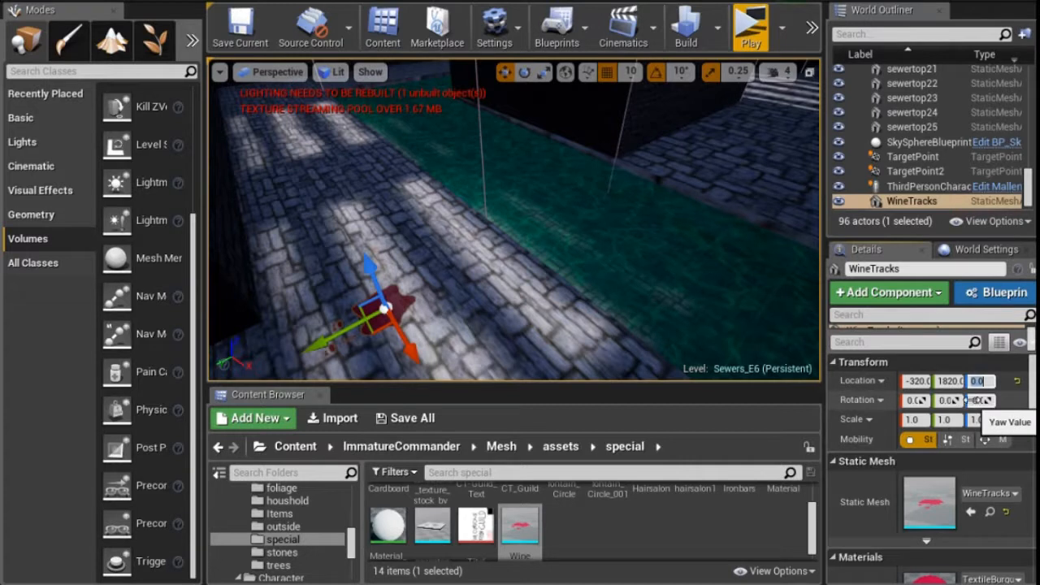
click(978, 401)
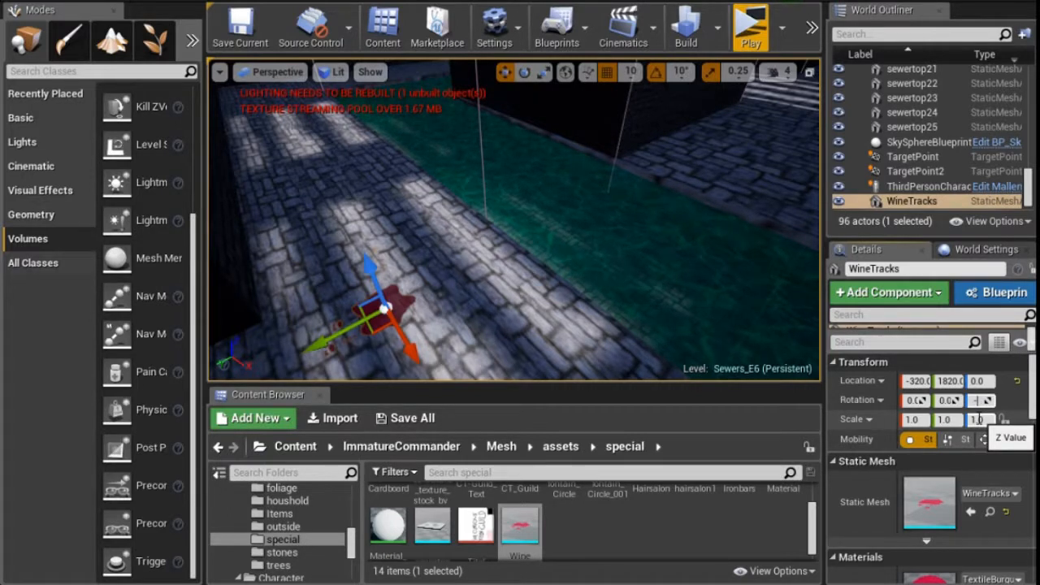
key(Return)
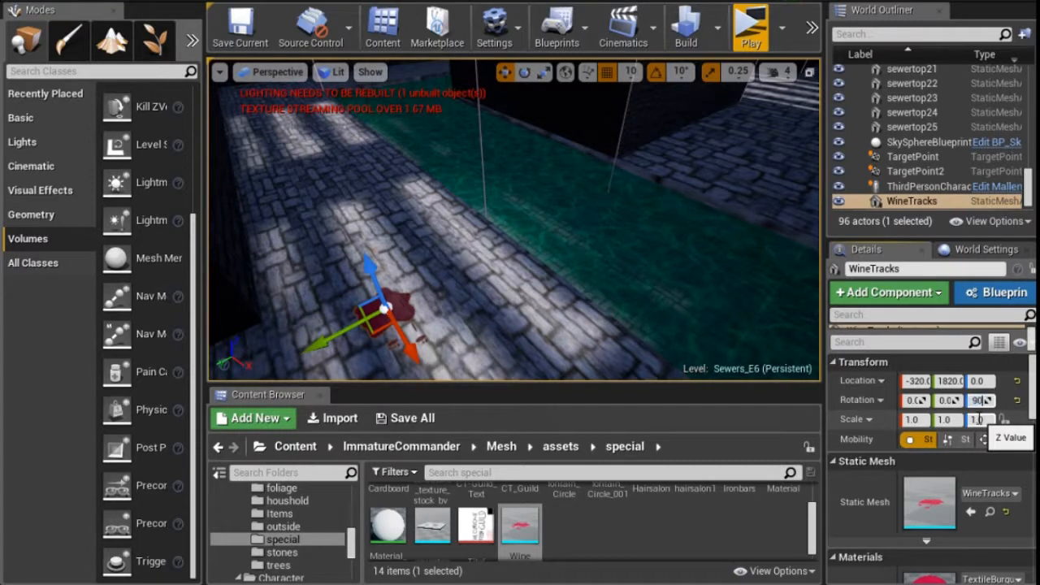
Set the yaw of the WineTracks mesh on the sunlit walkway to 90 degrees
text(0)
key(Return)
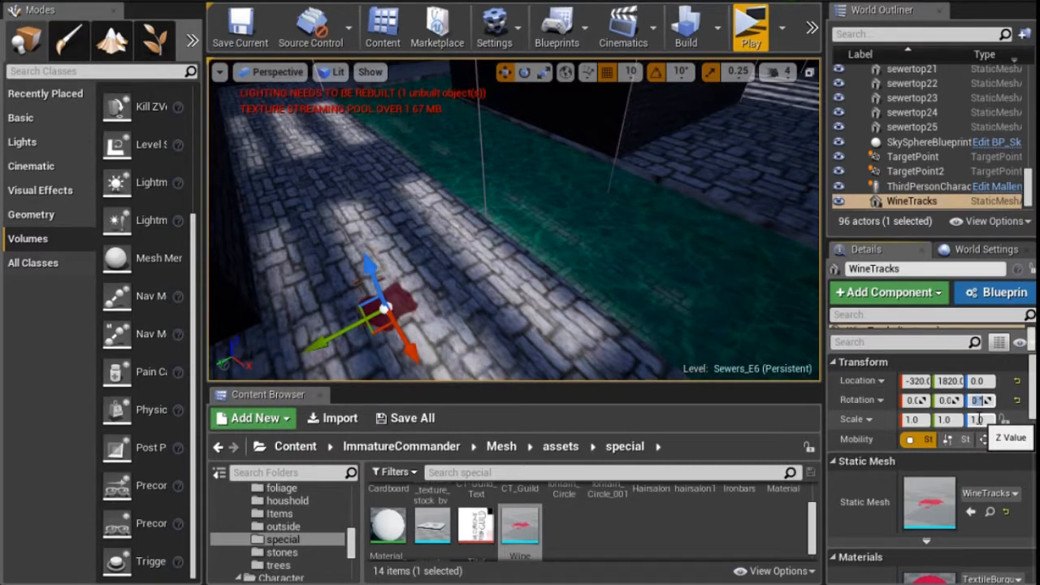
Place a second WineTracks mesh on the stone walkway near the canal corner at about X -1750, Y 1600
right_drag(474, 208, 485, 172)
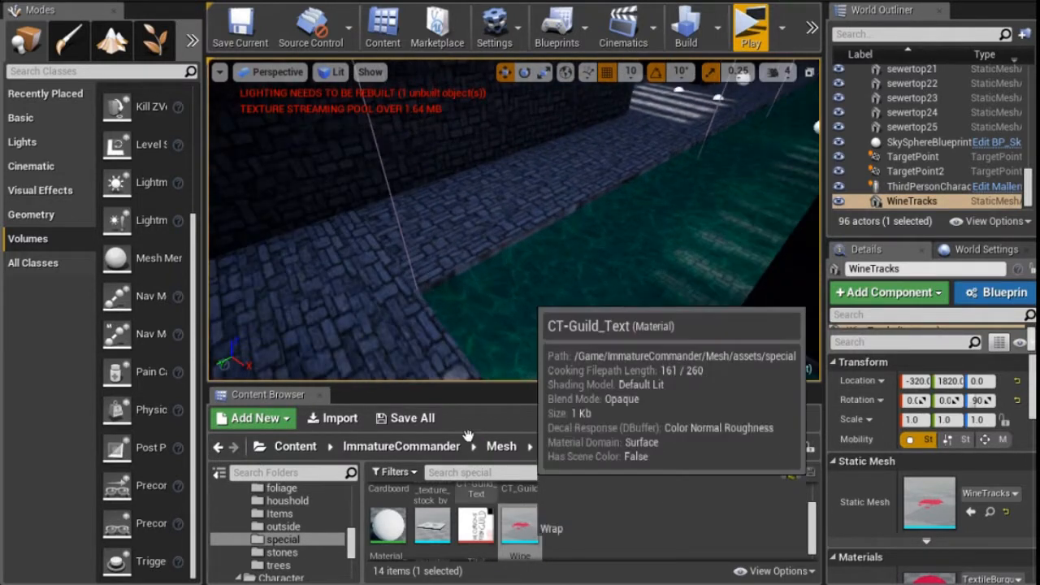
drag(520, 524, 387, 249)
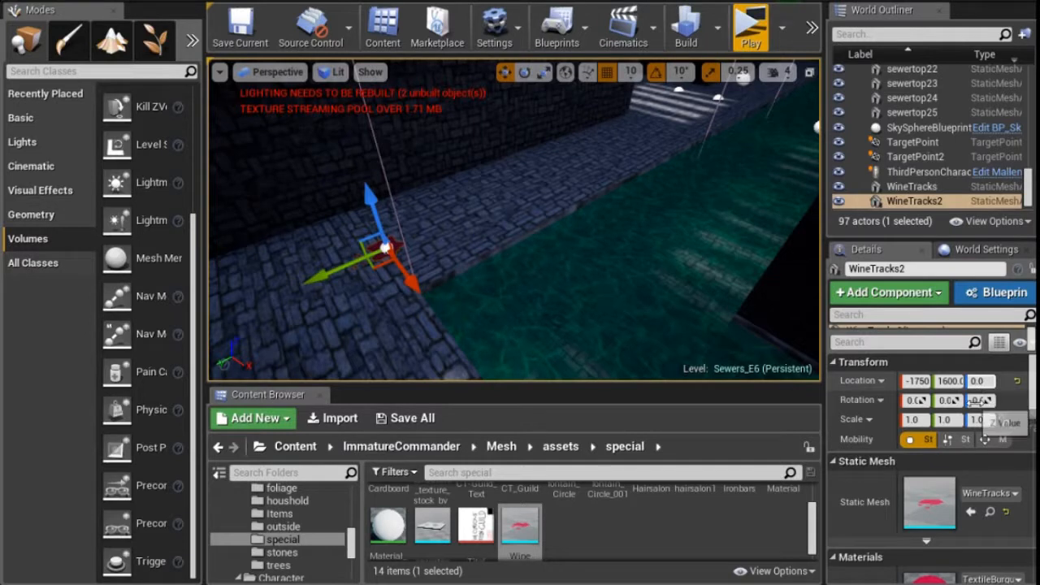
click(978, 381)
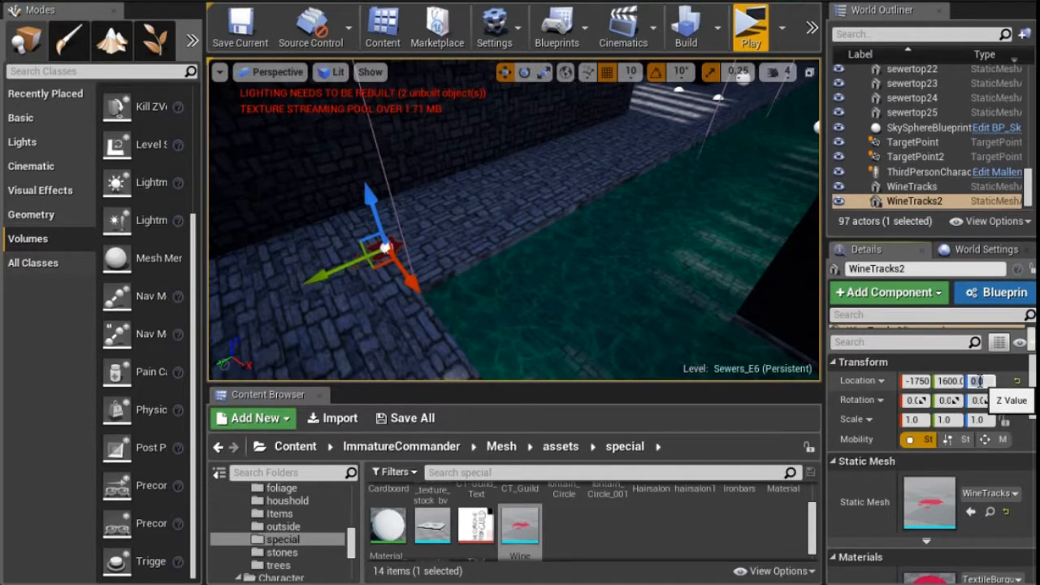
text(180)
key(Return)
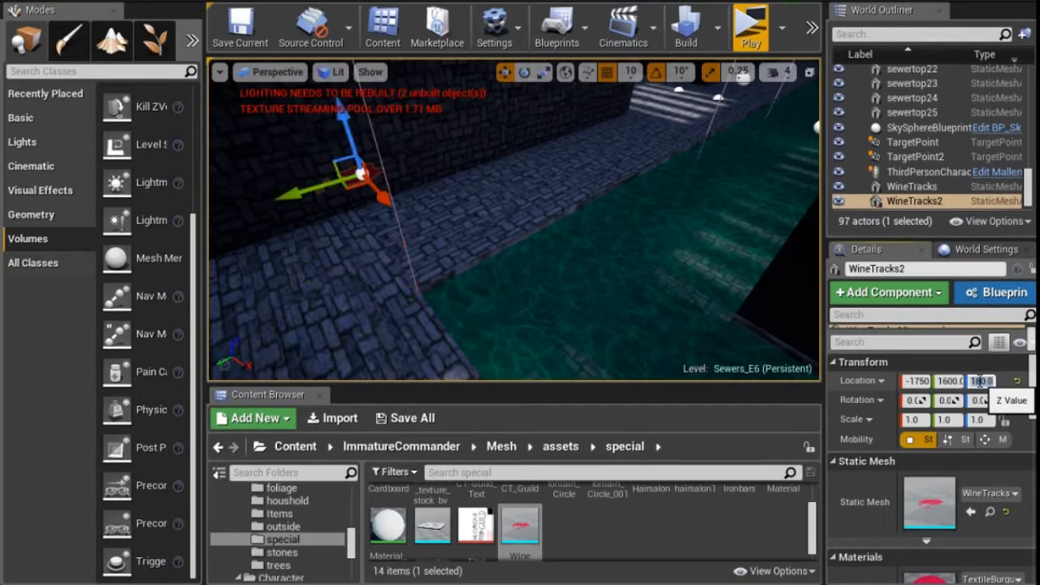
text(0)
key(Return)
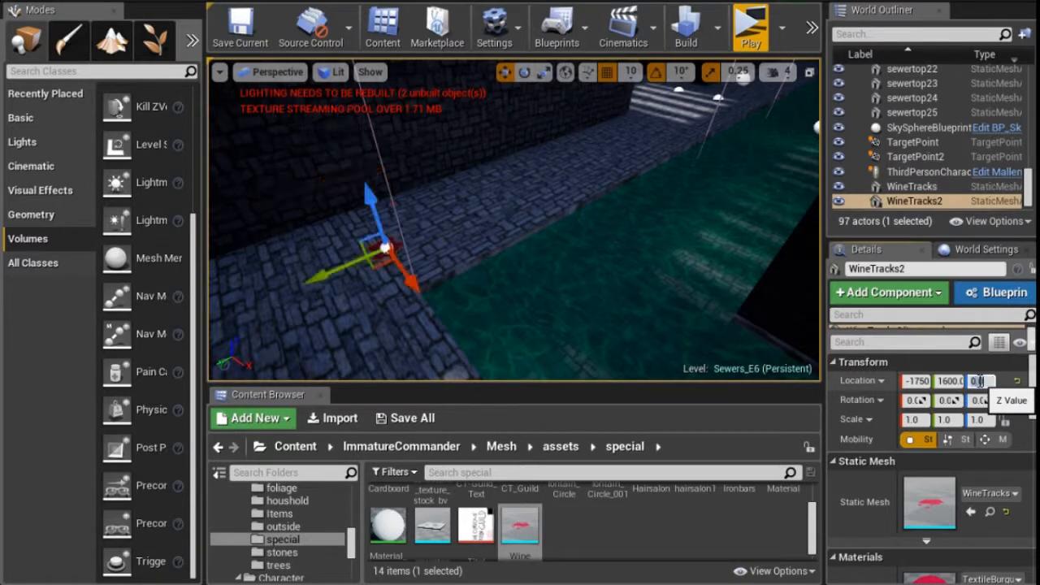
Rotate the second WineTracks mesh by setting its yaw to 180 degrees
click(976, 400)
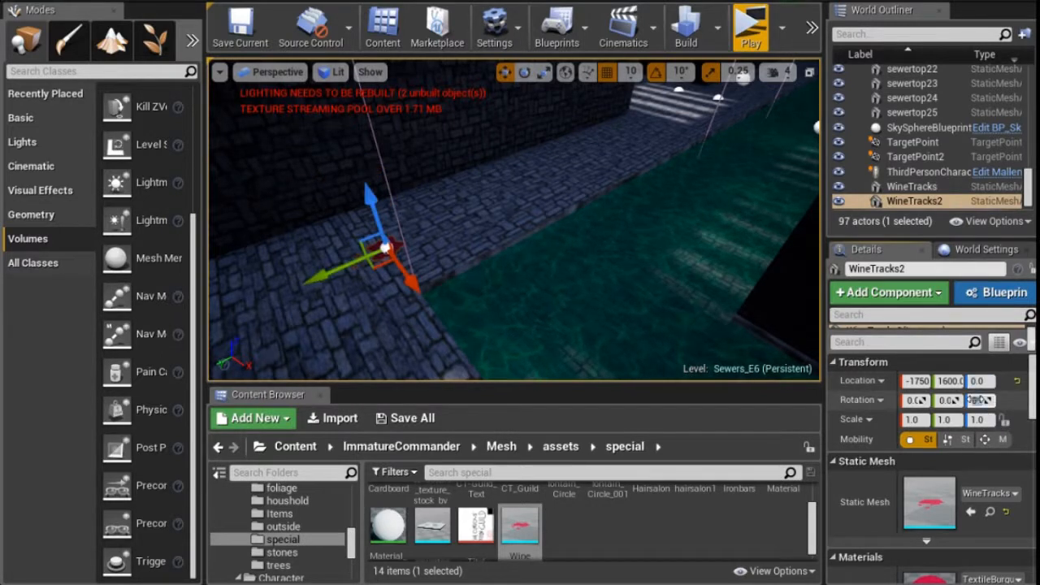
text(180)
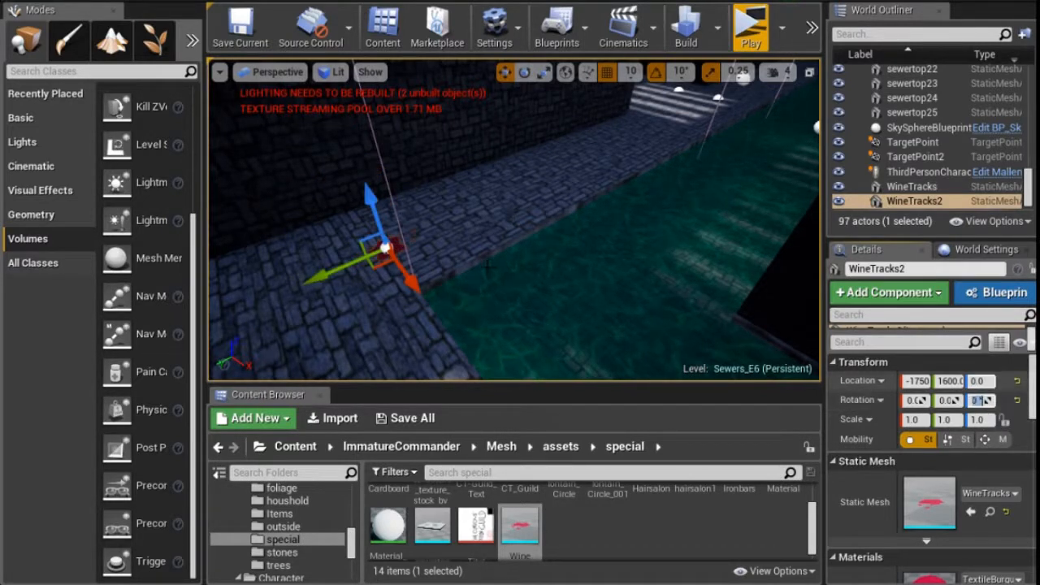
key(Return)
Place a third WineTracks mesh in the striped light farther along the walkway at about X -1810, Y -50, with a yaw of 180 degrees
scroll(528, 208, down, 1)
scroll(532, 206, up, 4)
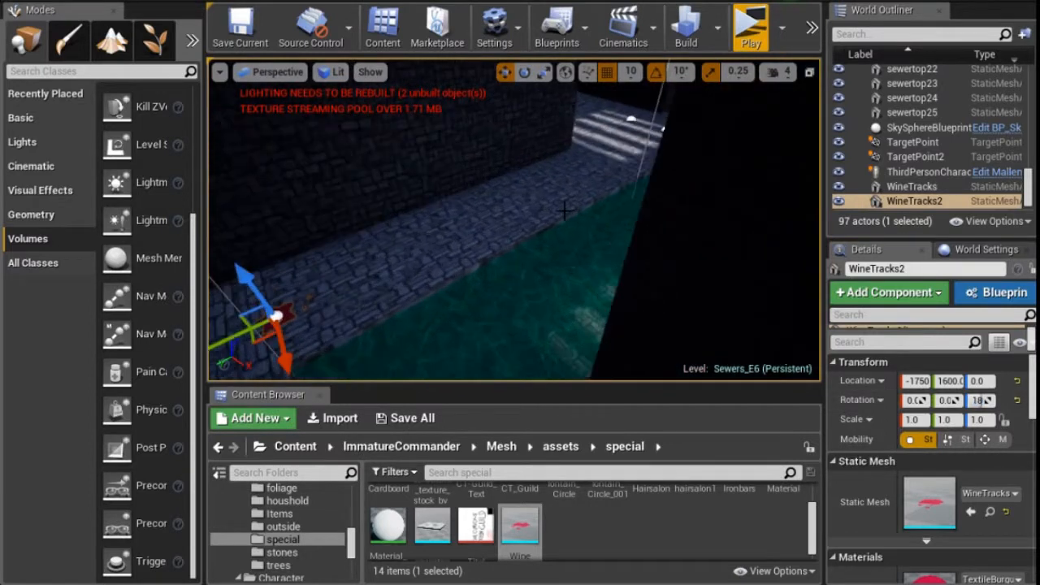
scroll(530, 212, down, 1)
scroll(528, 221, down, 1)
mouse_move(569, 254)
right_down()
mouse_move(630, 254)
mouse_move(569, 242)
right_up()
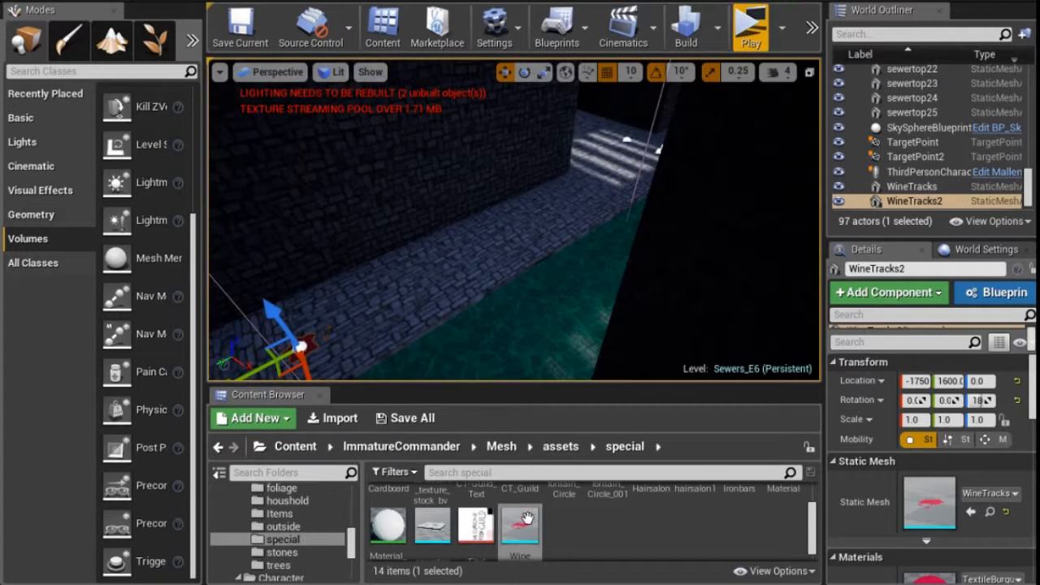
drag(524, 524, 621, 159)
right_drag(590, 166, 590, 167)
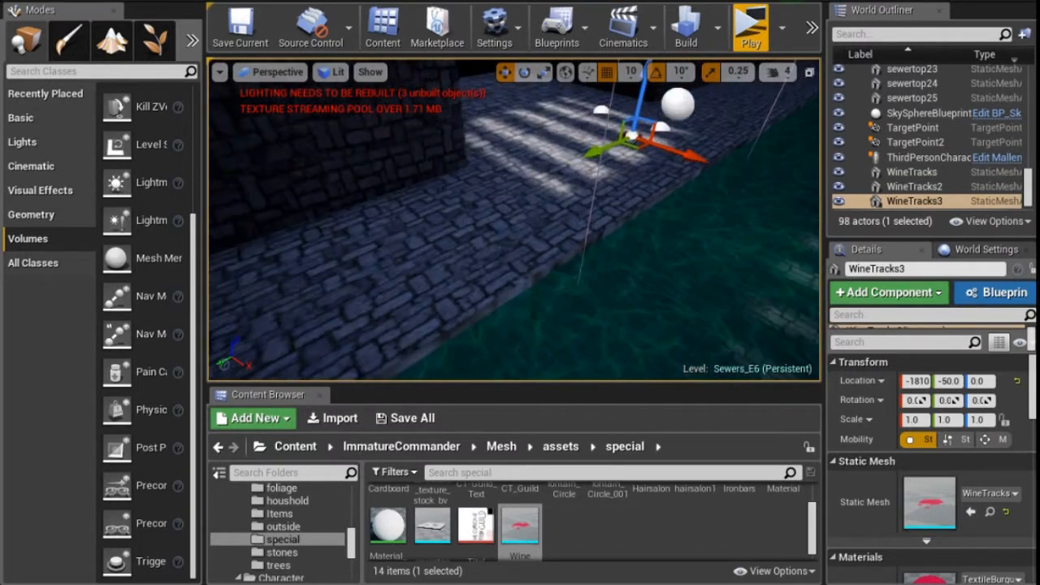
right_drag(473, 192, 470, 226)
scroll(473, 226, up, 1)
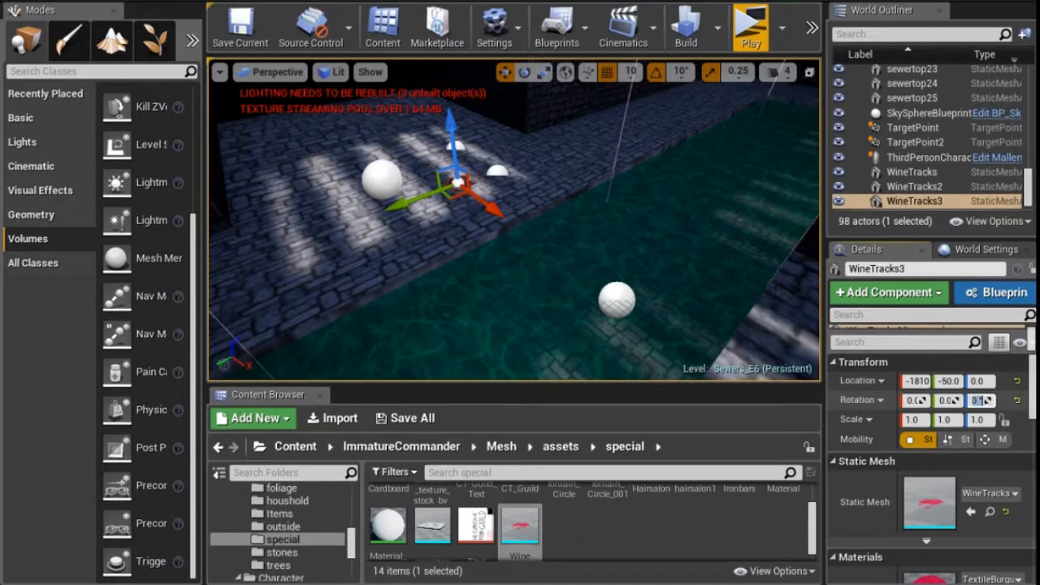
Place a fourth WineTracks mesh in the light stripes beyond the canal corner at about X -1150, Y -1750, and change its yaw
right_drag(512, 219, 792, 215)
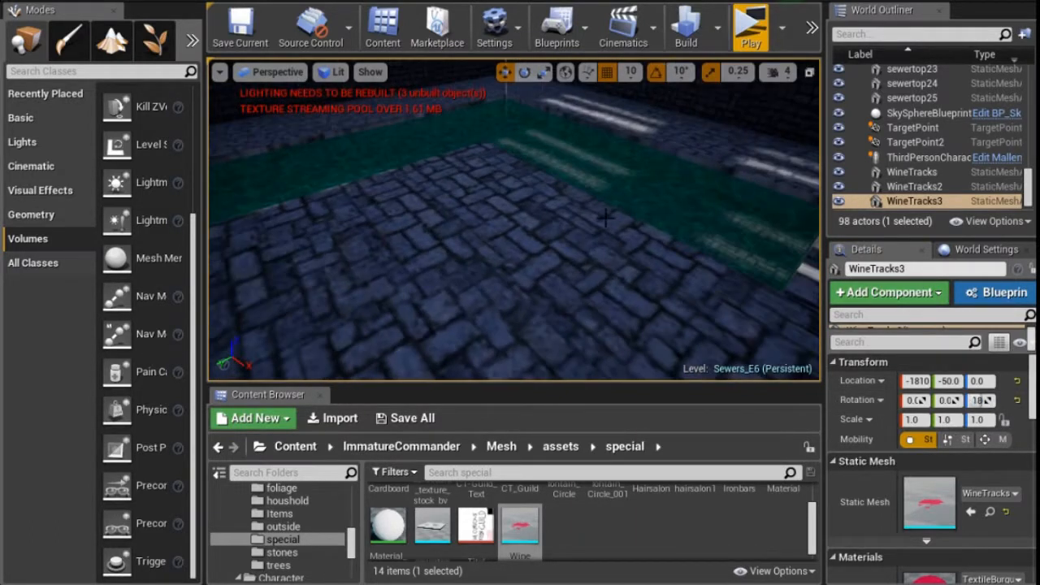
right_drag(640, 209, 604, 333)
drag(533, 534, 449, 139)
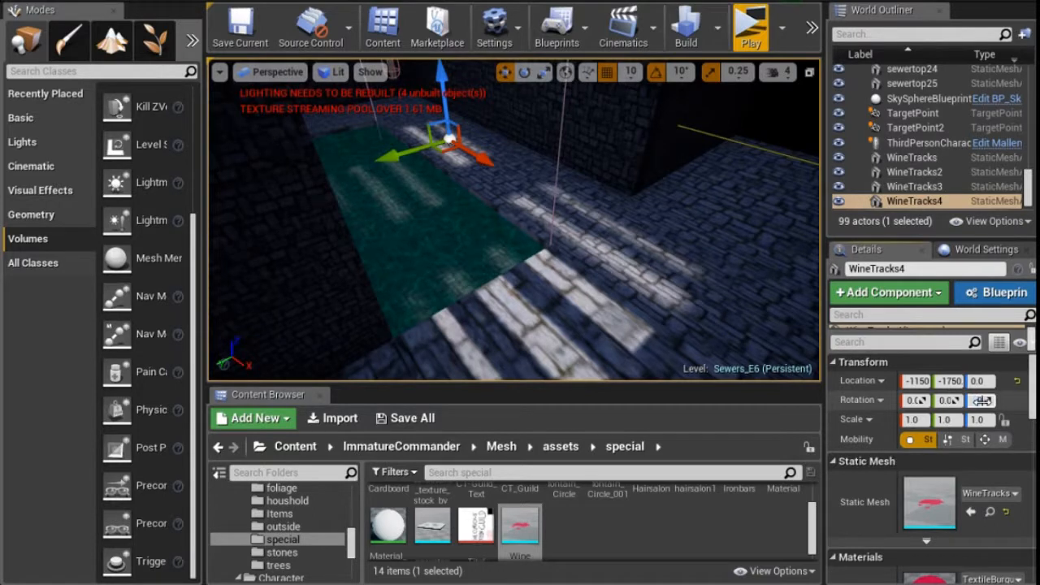
click(981, 400)
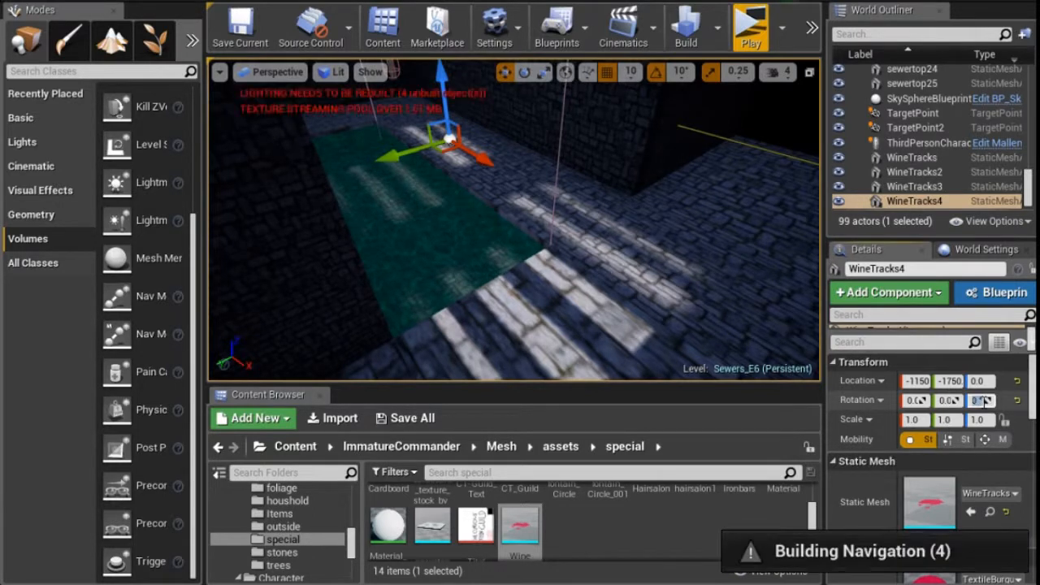
click(503, 239)
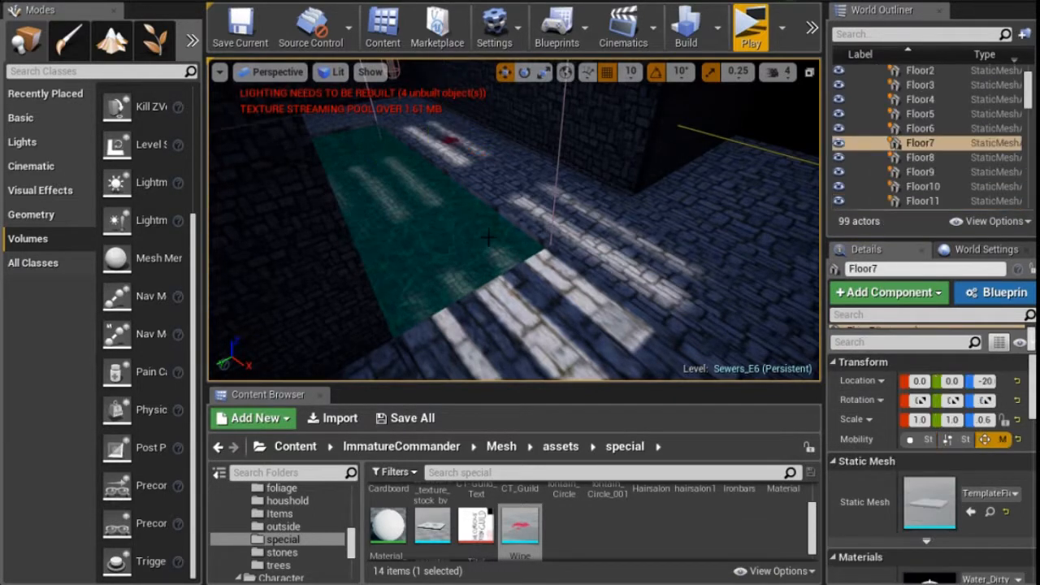
Place a fifth WineTracks mesh on the paving near the wall corner at about X -170, Y -1760, with a yaw of 180 degrees
right_drag(520, 244, 686, 244)
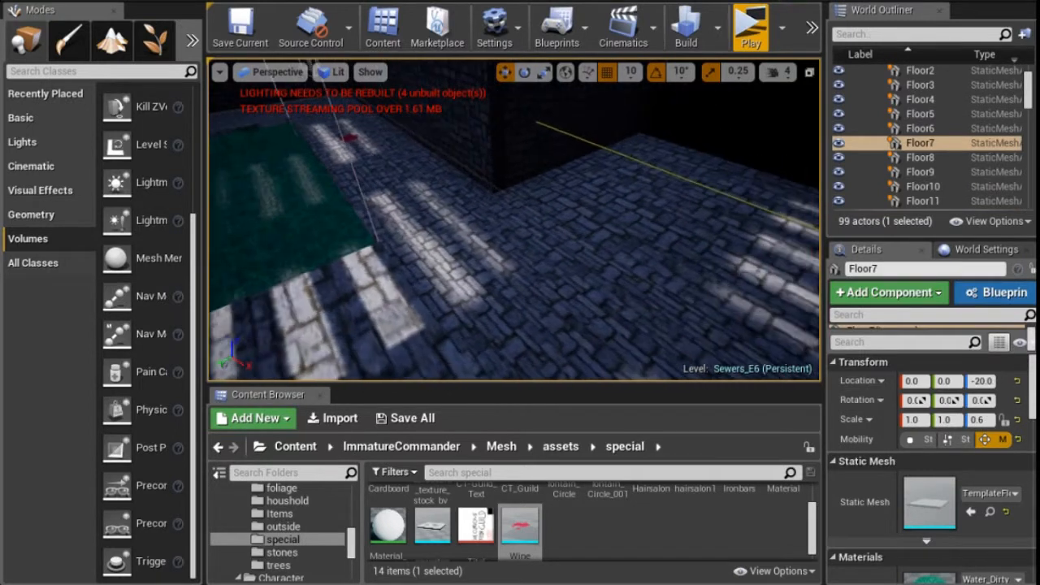
drag(527, 522, 491, 265)
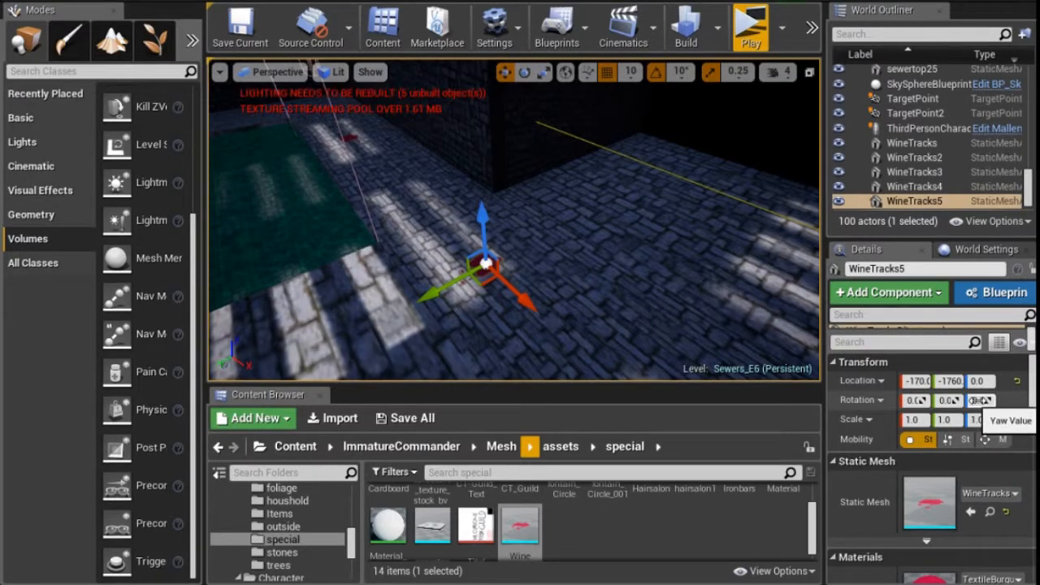
click(983, 400)
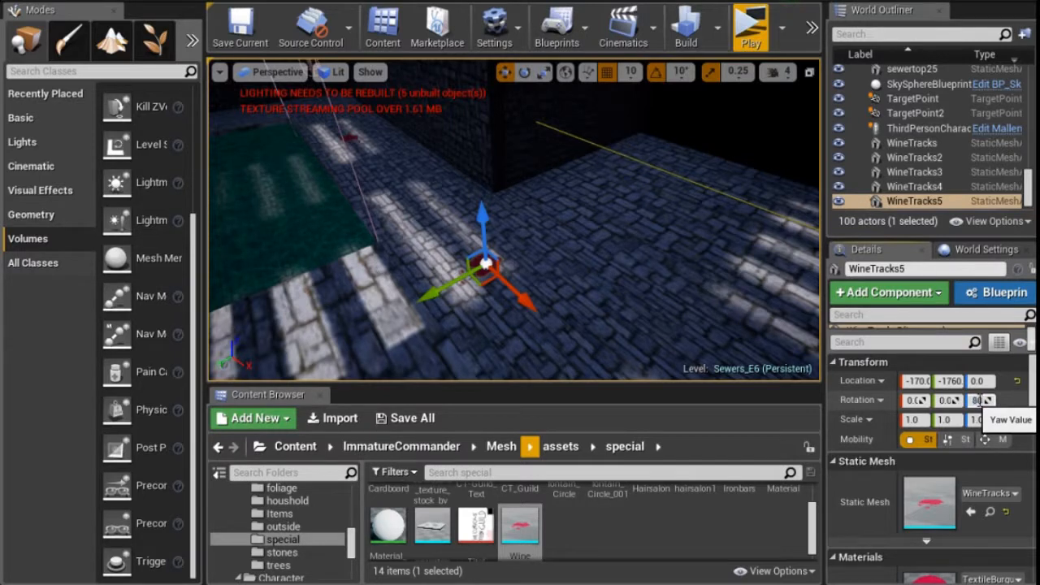
text(0)
key(Return)
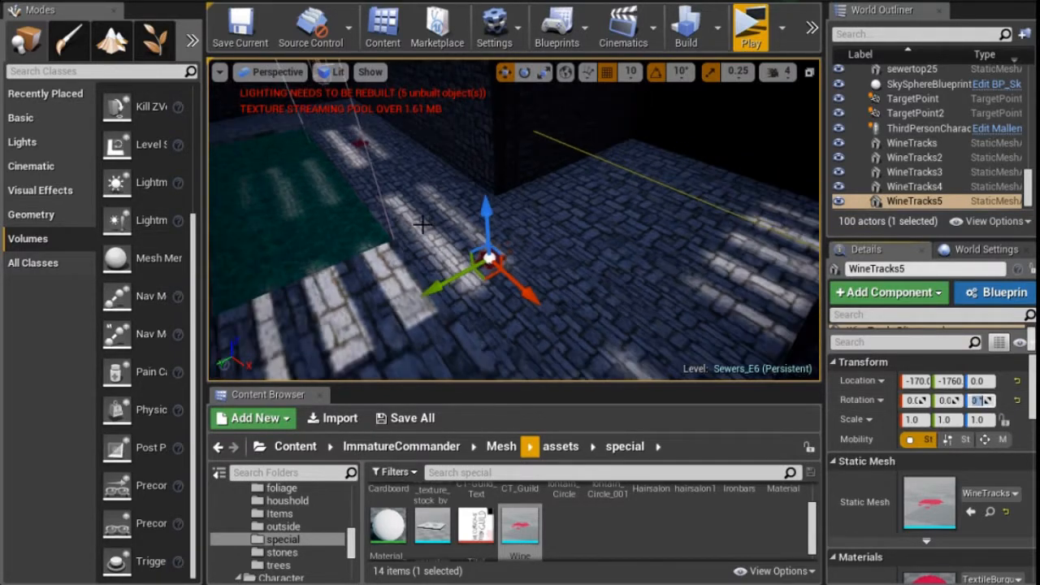
Move the FemalePLayer character standing on the central paving by setting its X location to 1000
scroll(462, 205, down, 1)
right_drag(468, 213, 308, 233)
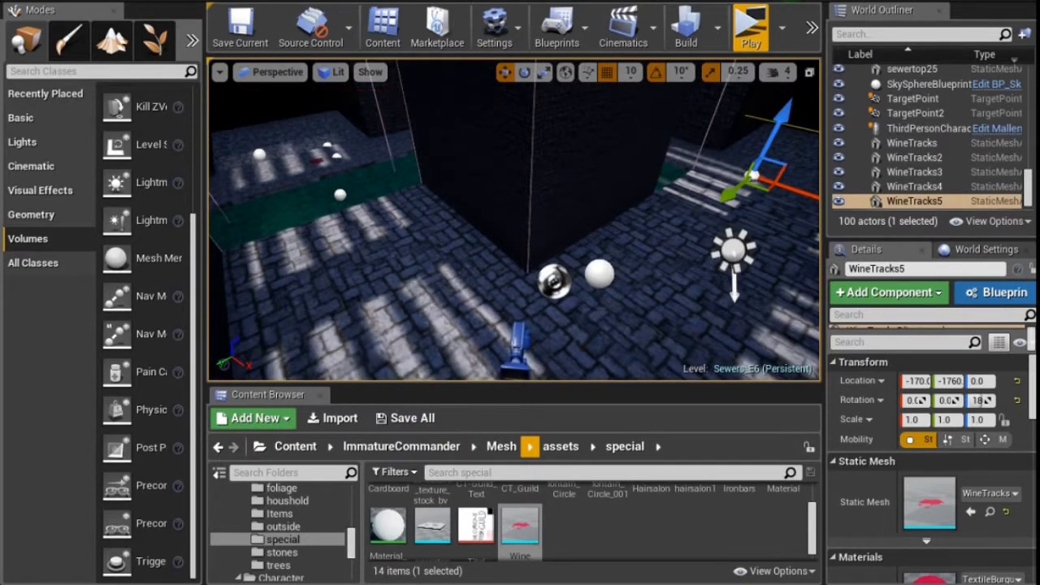
right_drag(410, 313, 361, 358)
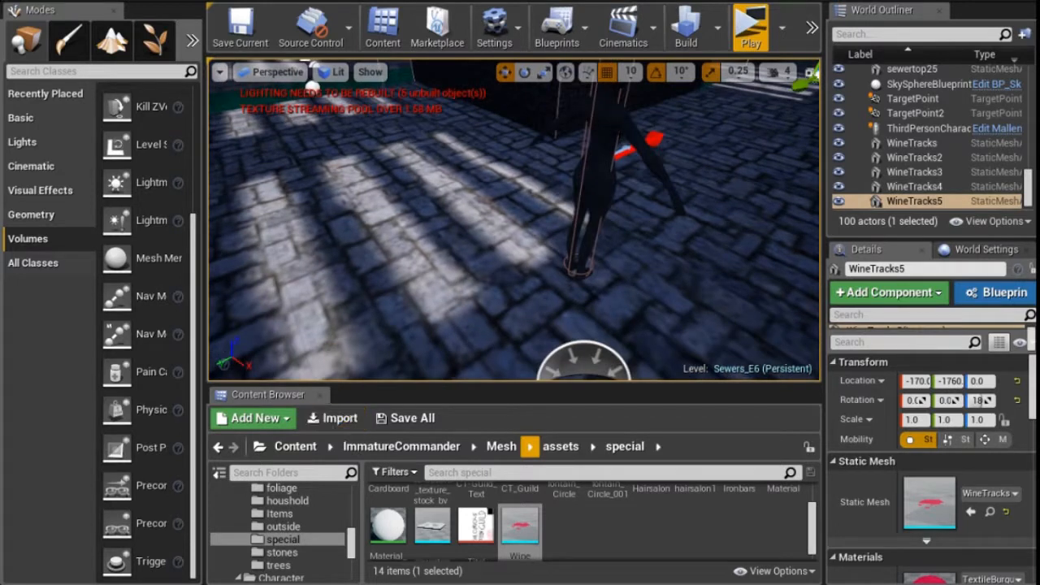
click(585, 145)
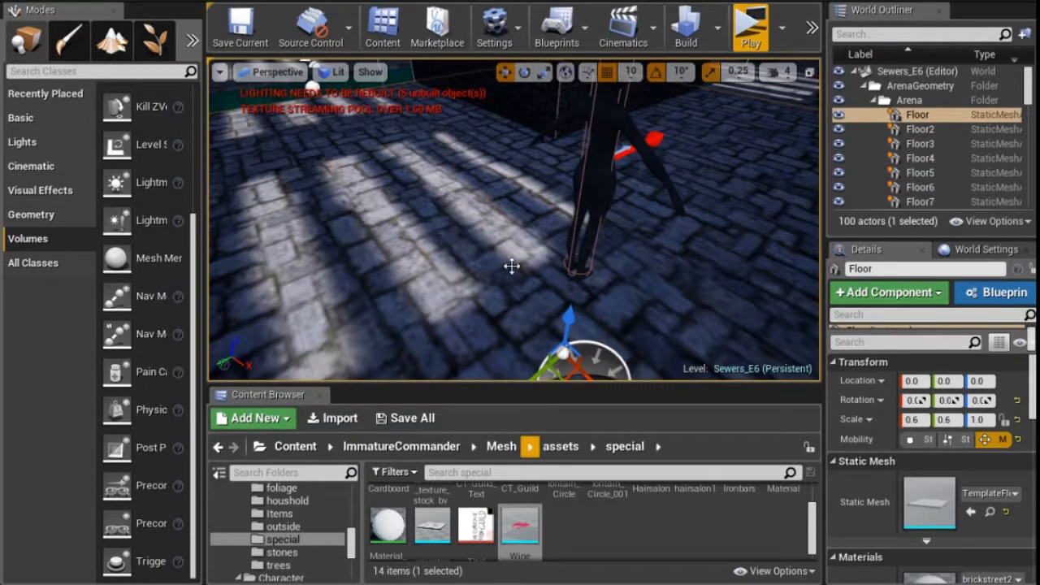
click(628, 159)
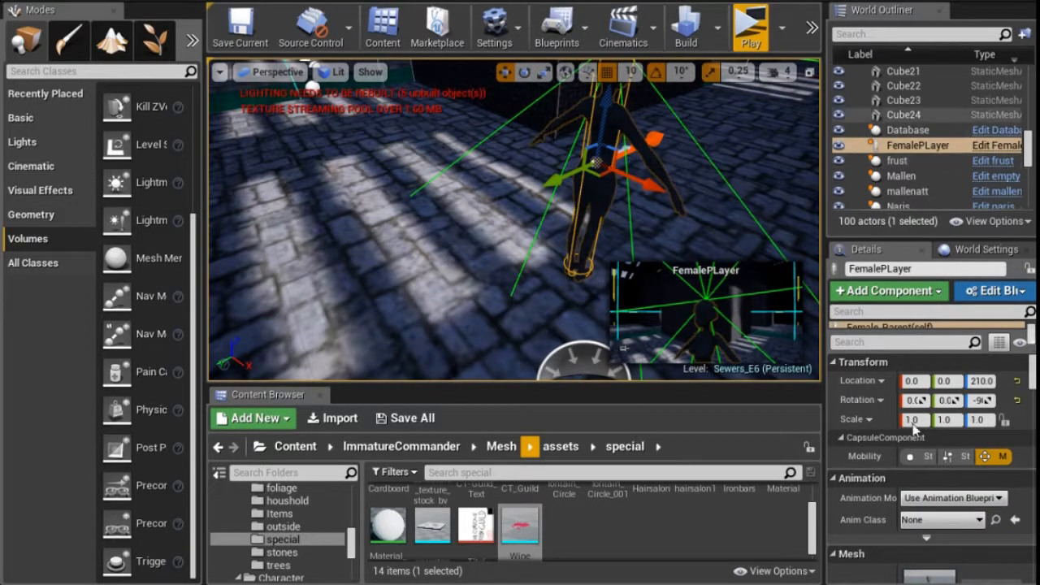
click(925, 382)
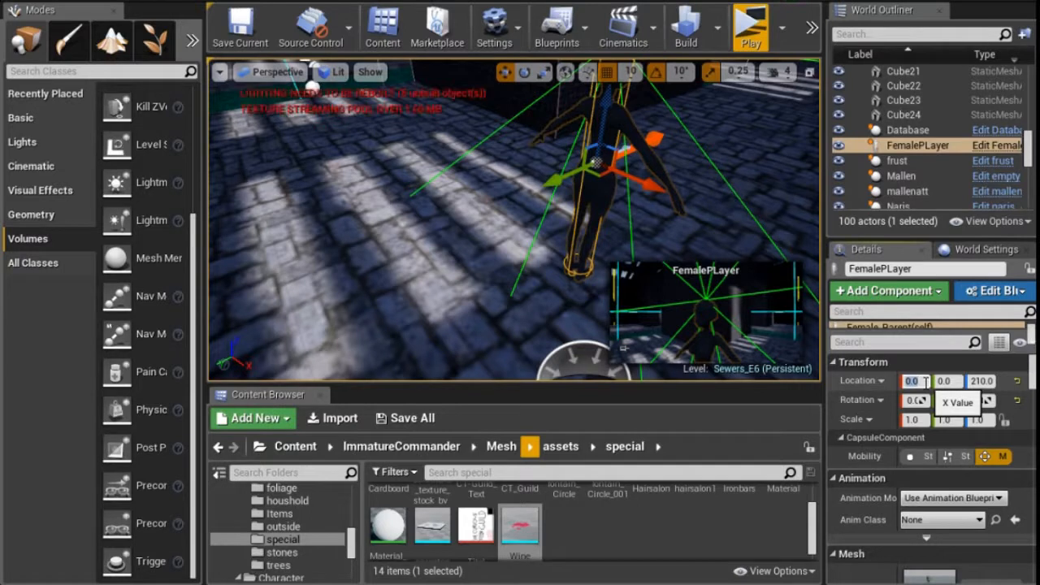
text(1000)
key(Return)
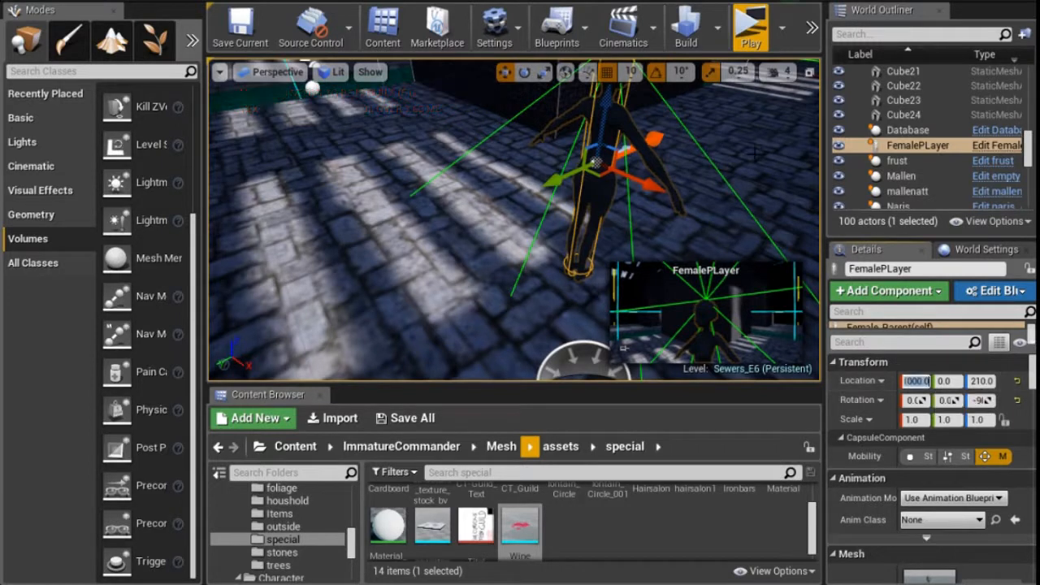
Open the ImmatureCommander/Blueprints/assets folder among the project's content
scroll(534, 182, down, 2)
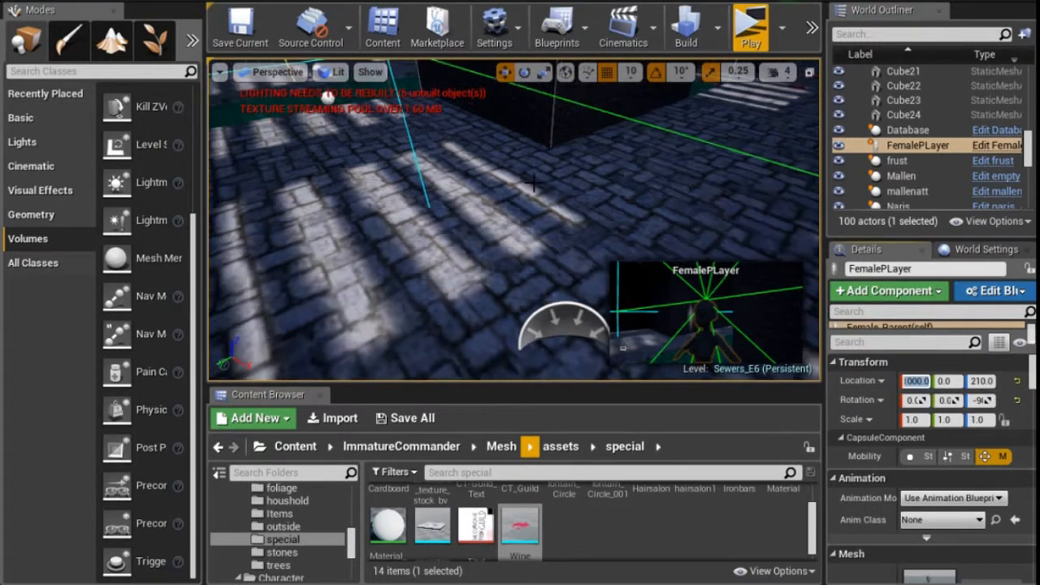
scroll(534, 182, down, 3)
right_drag(546, 195, 516, 228)
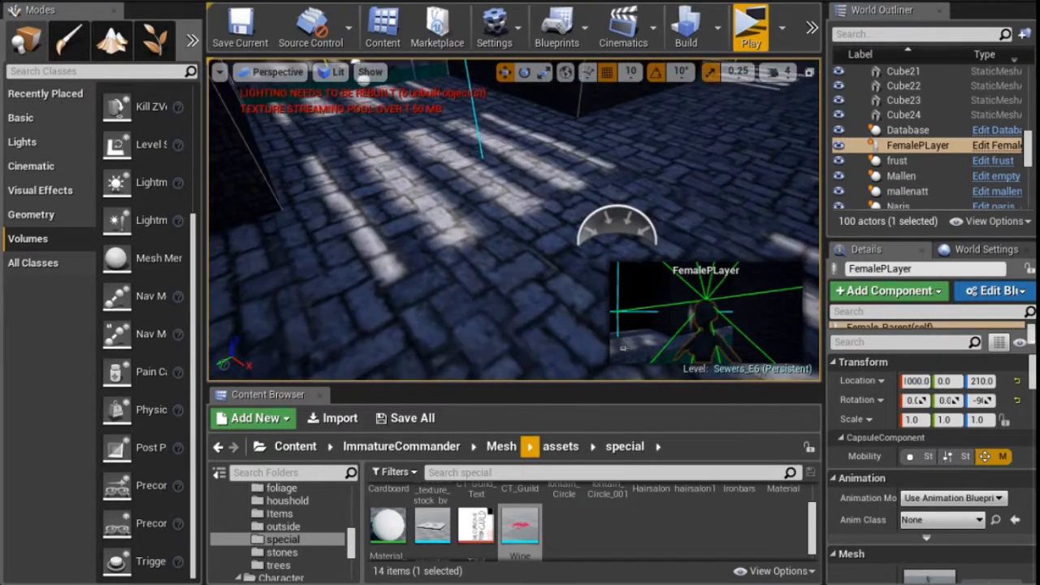
scroll(542, 200, down, 4)
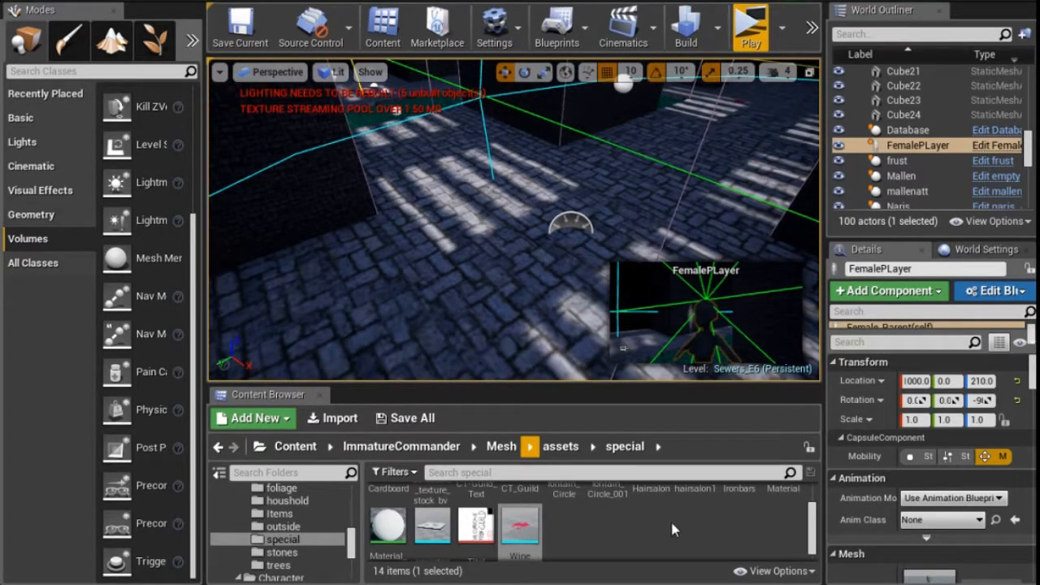
scroll(676, 510, up, 2)
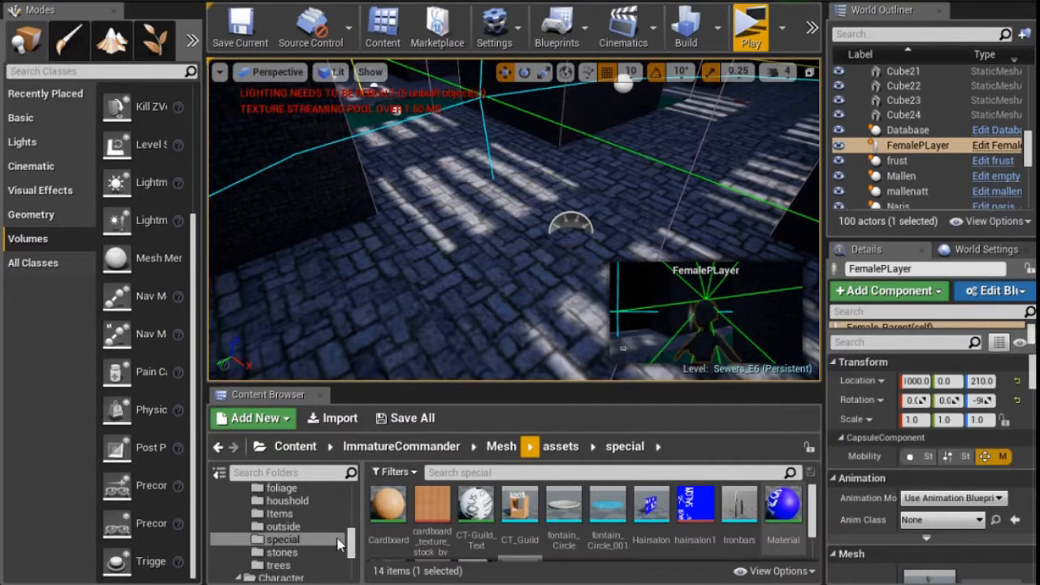
scroll(348, 486, up, 5)
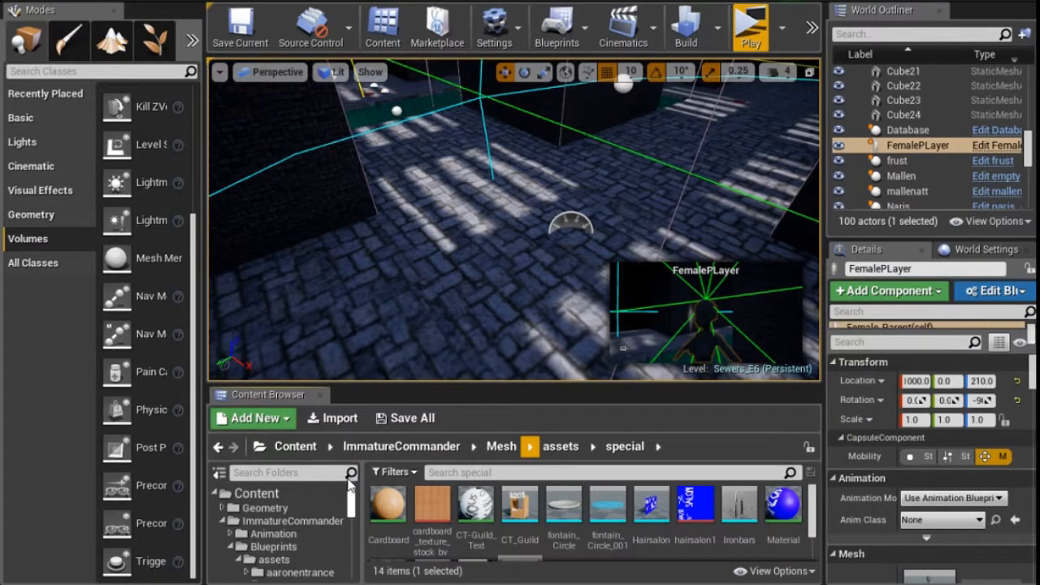
scroll(351, 491, down, 2)
scroll(350, 498, up, 2)
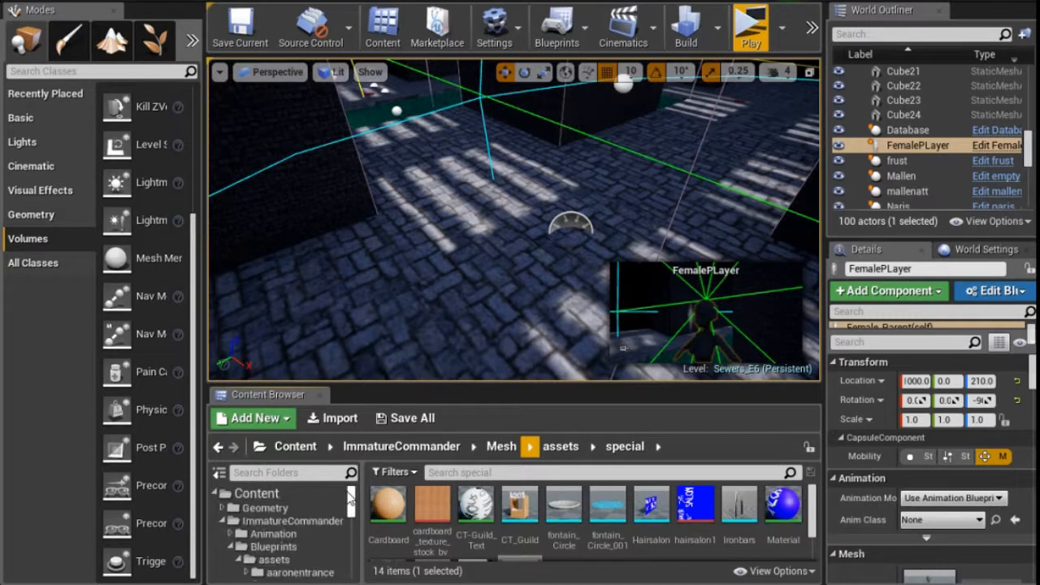
click(285, 561)
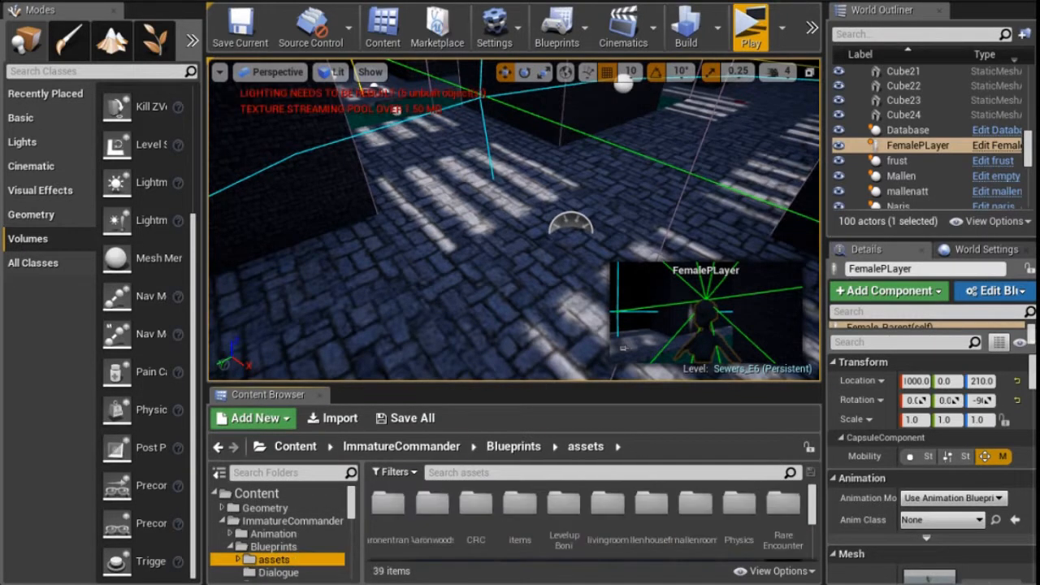
Switch to the Sewers_E6 level blueprint and examine the random monster encounter group in its event graph
key(alt+Tab)
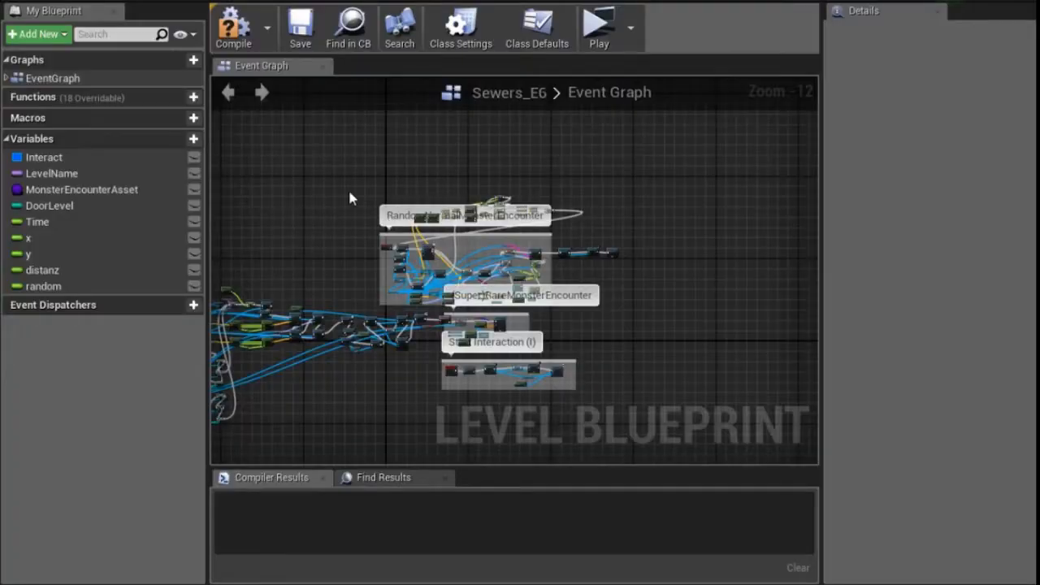
drag(354, 175, 550, 231)
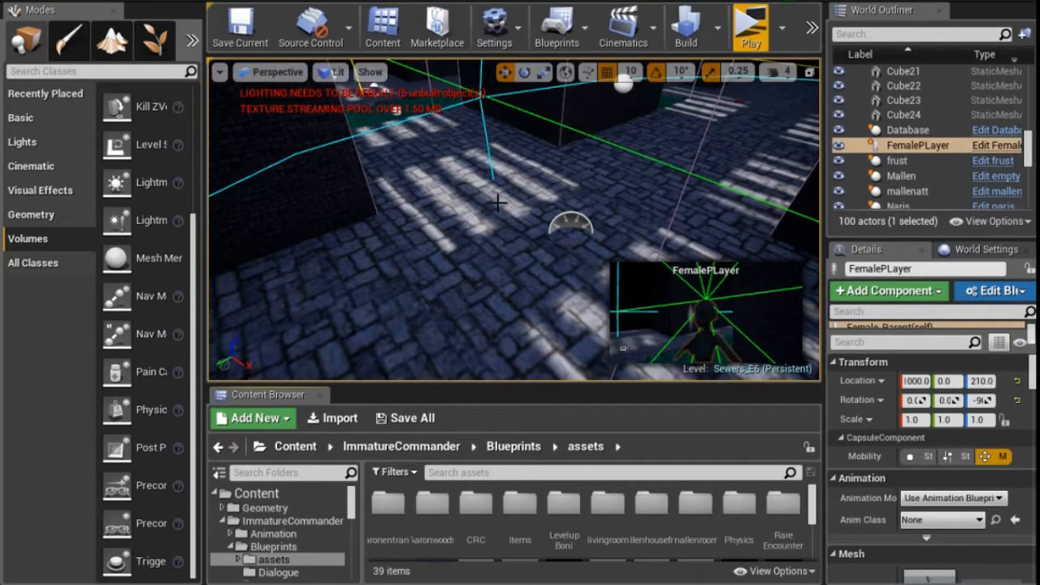
Open the CRC/Sewers/E6 folder in the project's assets and open its tosewer_e5 blueprint
right_drag(582, 180, 634, 165)
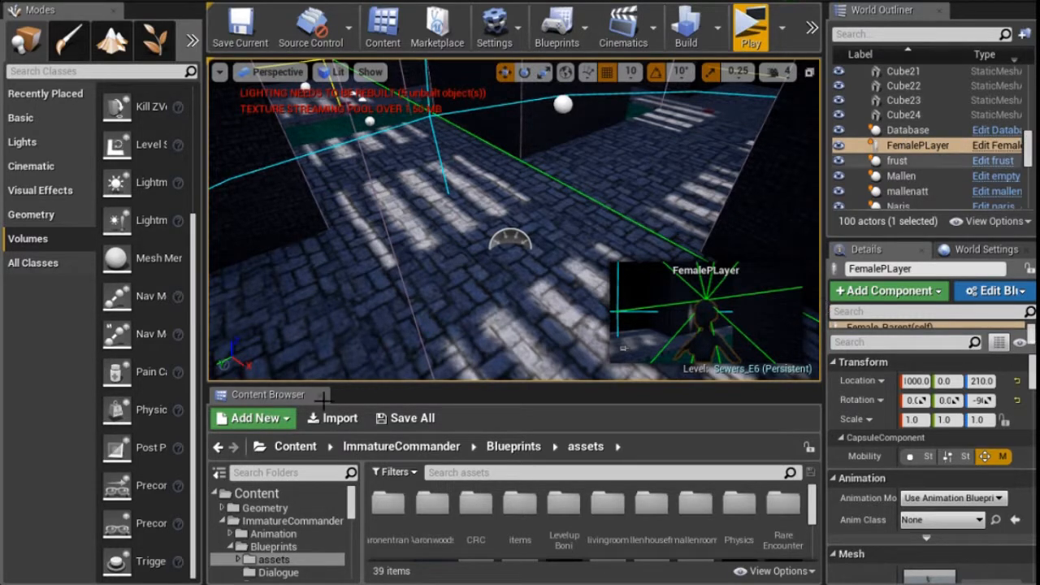
double_click(475, 504)
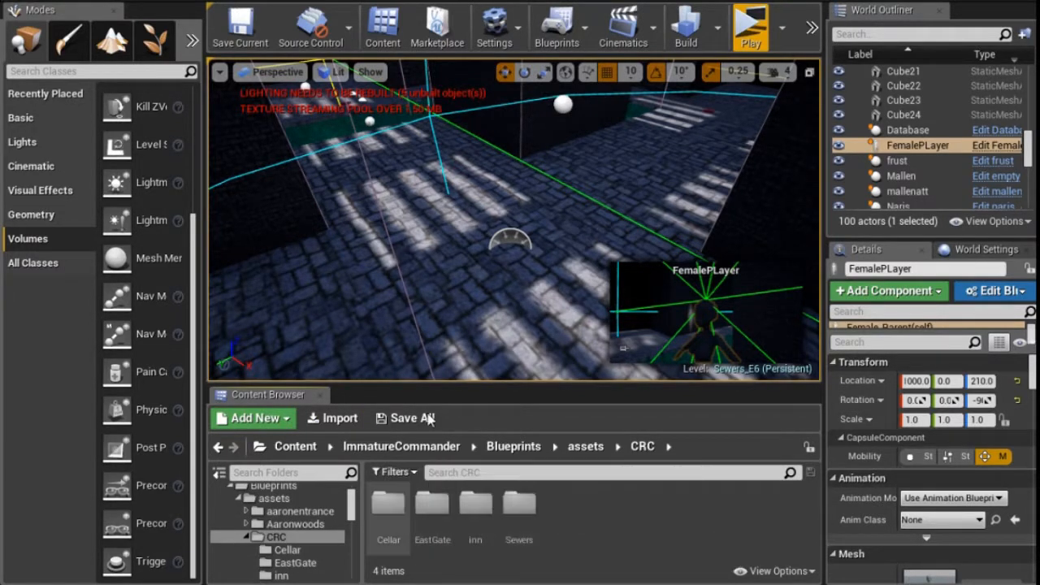
double_click(388, 504)
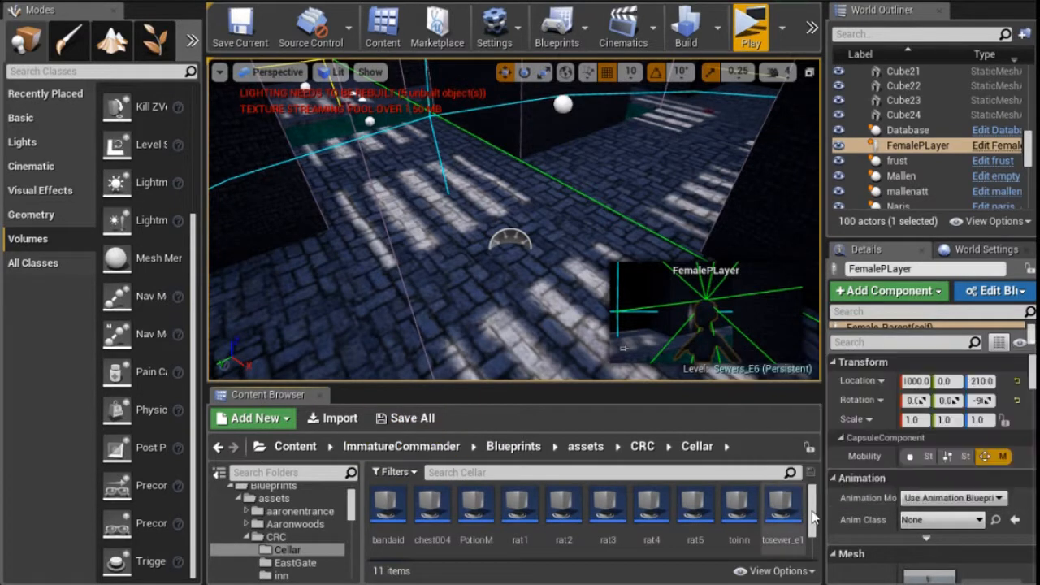
scroll(814, 527, down, 2)
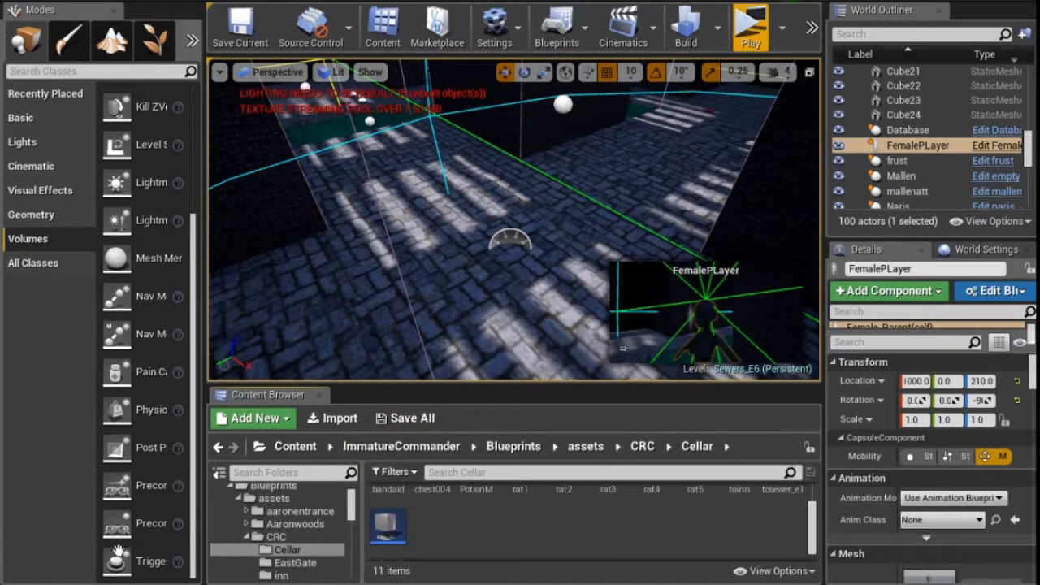
scroll(297, 566, down, 2)
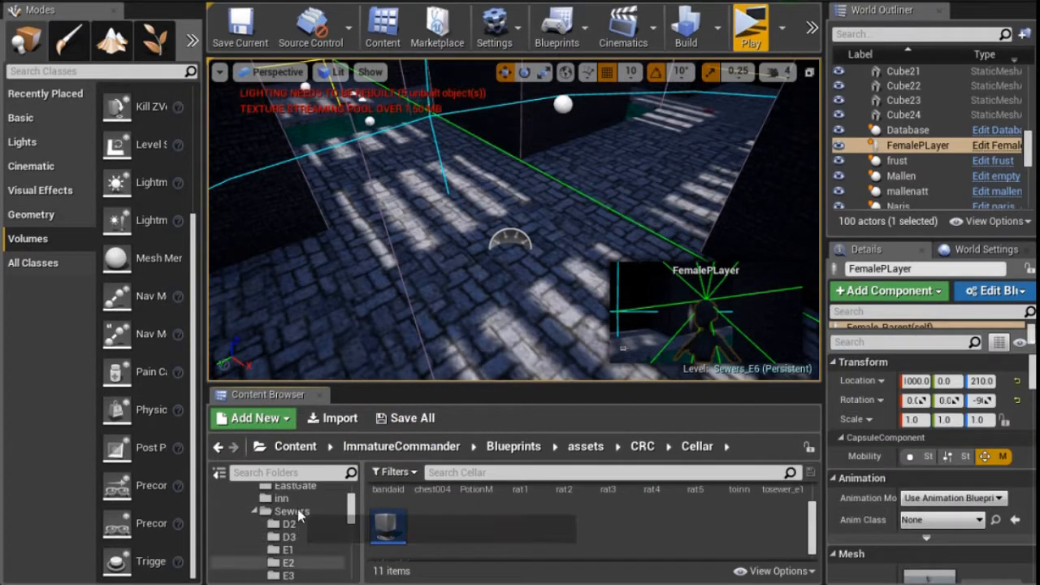
click(294, 511)
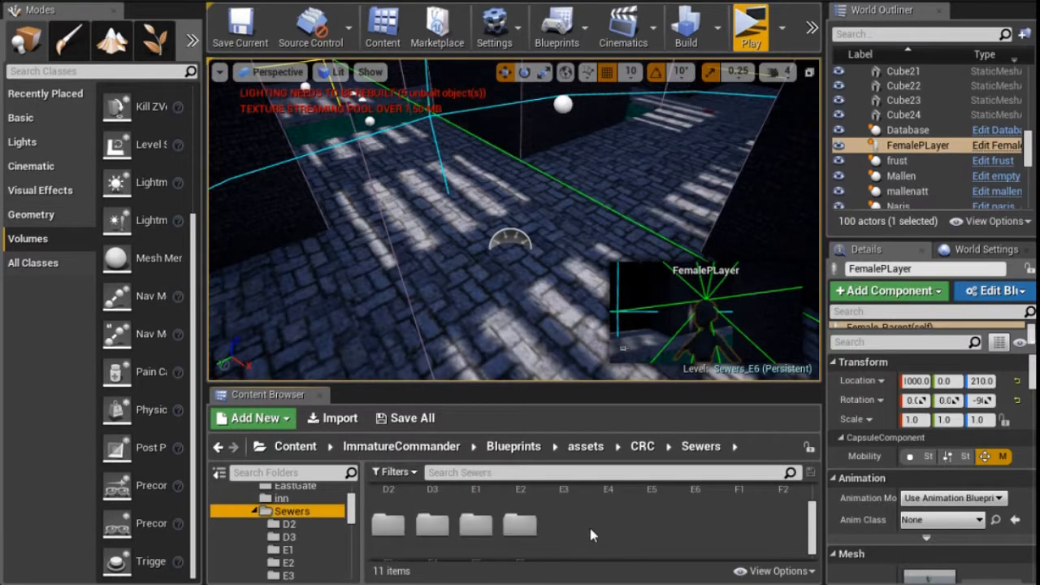
click(695, 490)
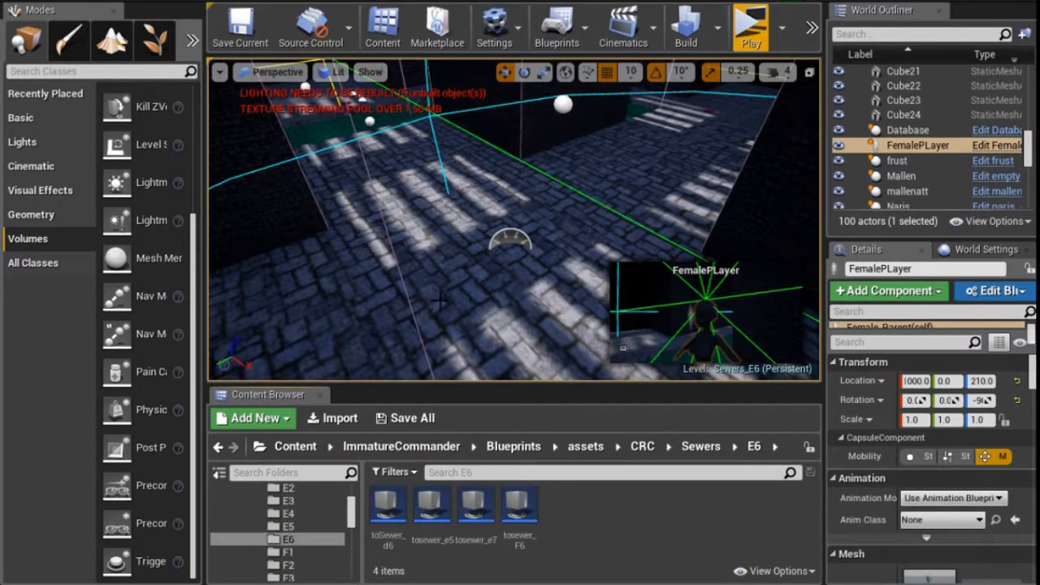
right_drag(439, 300, 401, 265)
key(w)
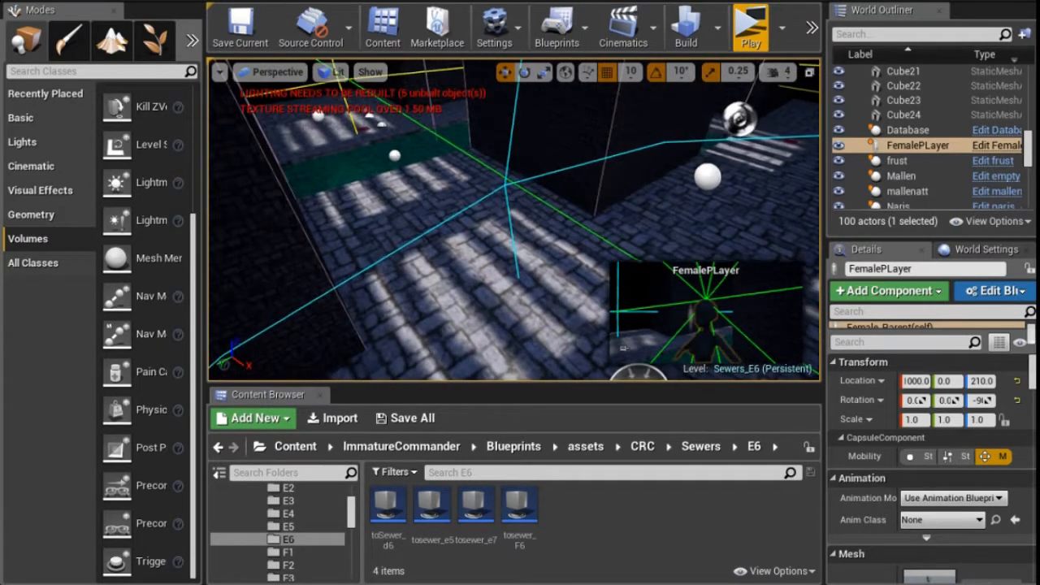
double_click(433, 499)
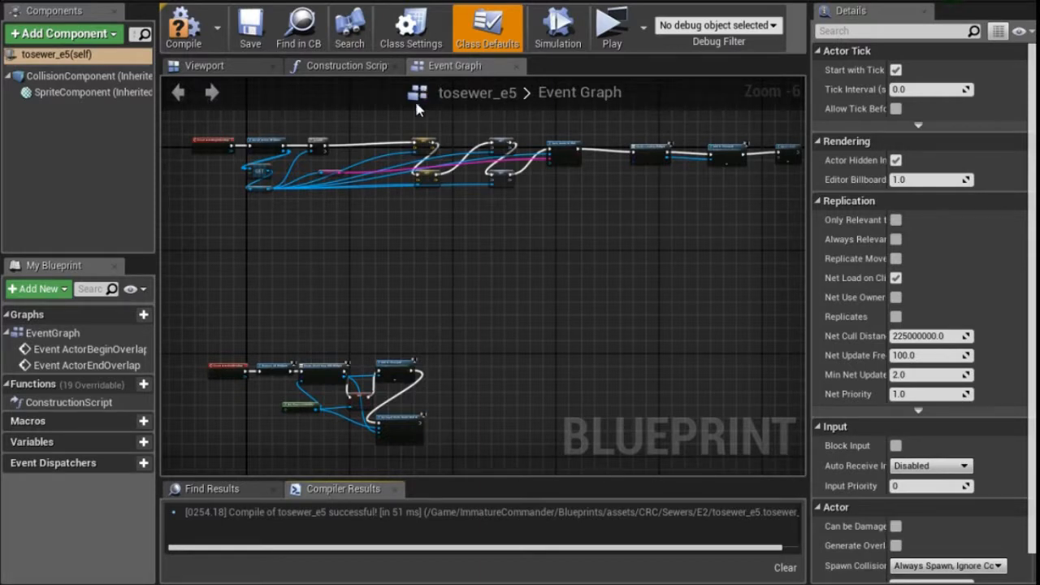
Examine the ActorBeginOverlap event in the tosewer_e5 graph, including the Database actor lookup and the IsValid check
scroll(381, 145, up, 3)
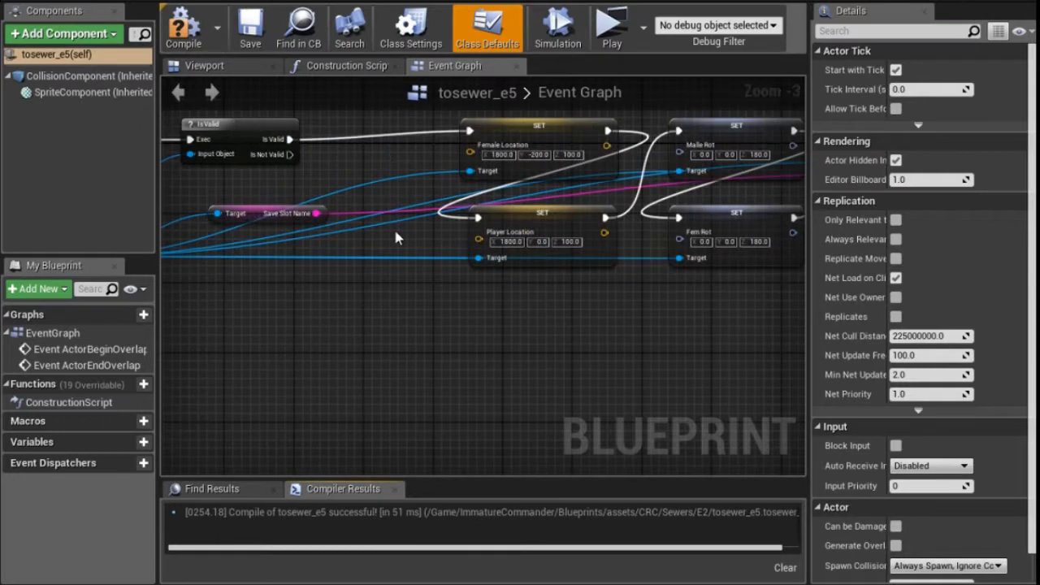
scroll(395, 236, down, 3)
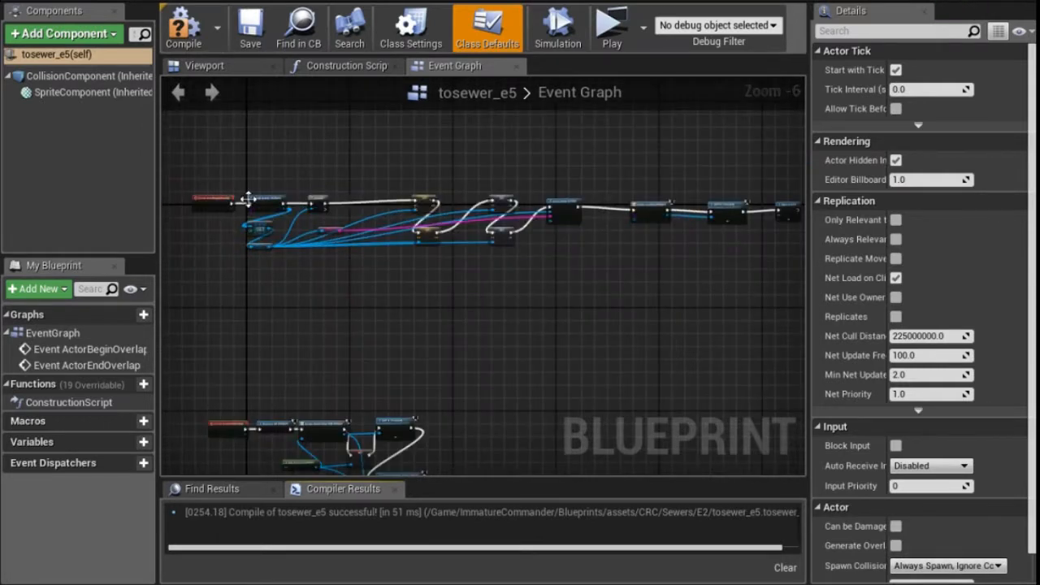
scroll(246, 199, up, 4)
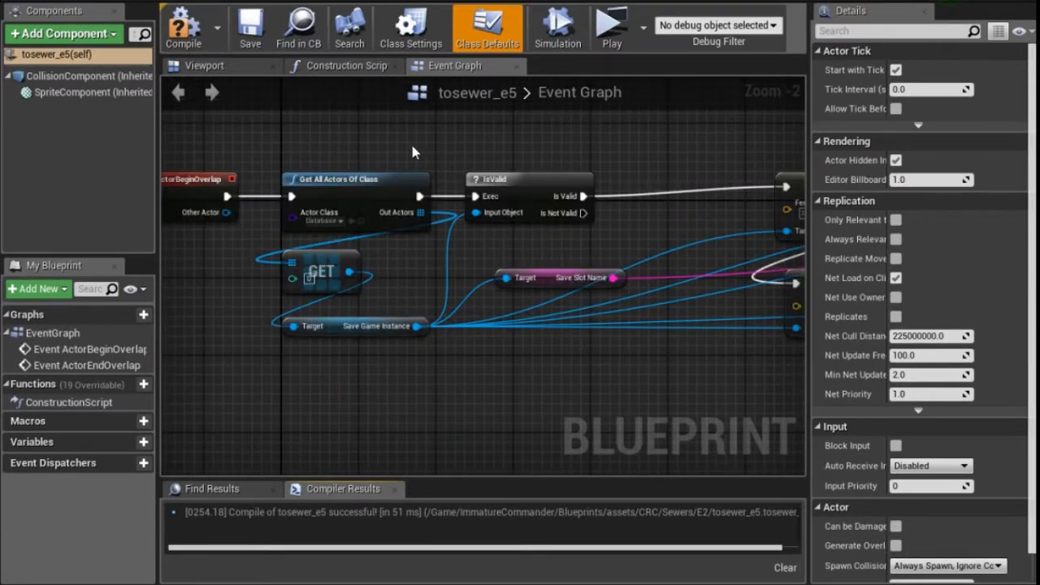
scroll(251, 223, up, 2)
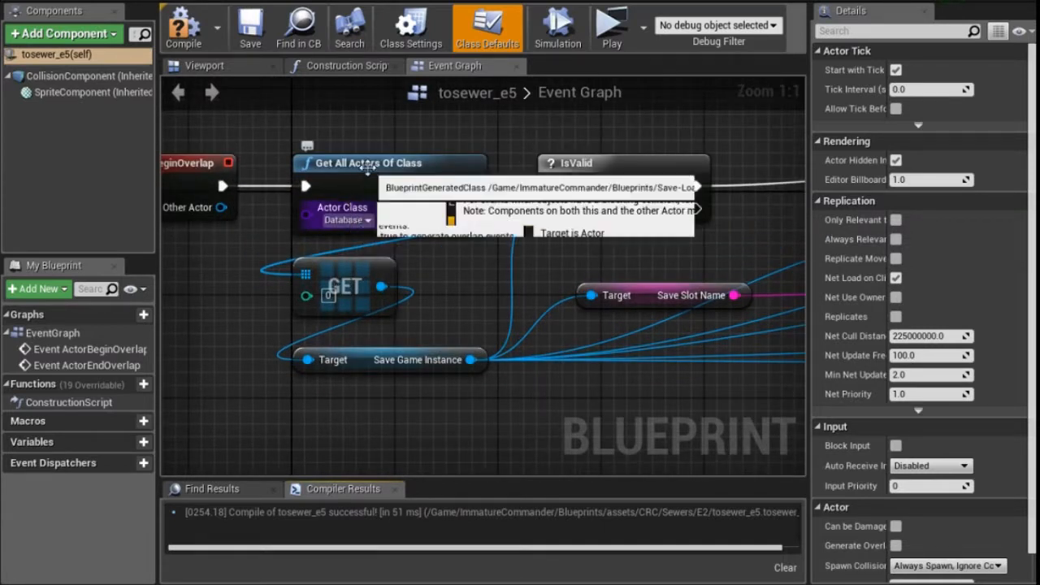
click(383, 119)
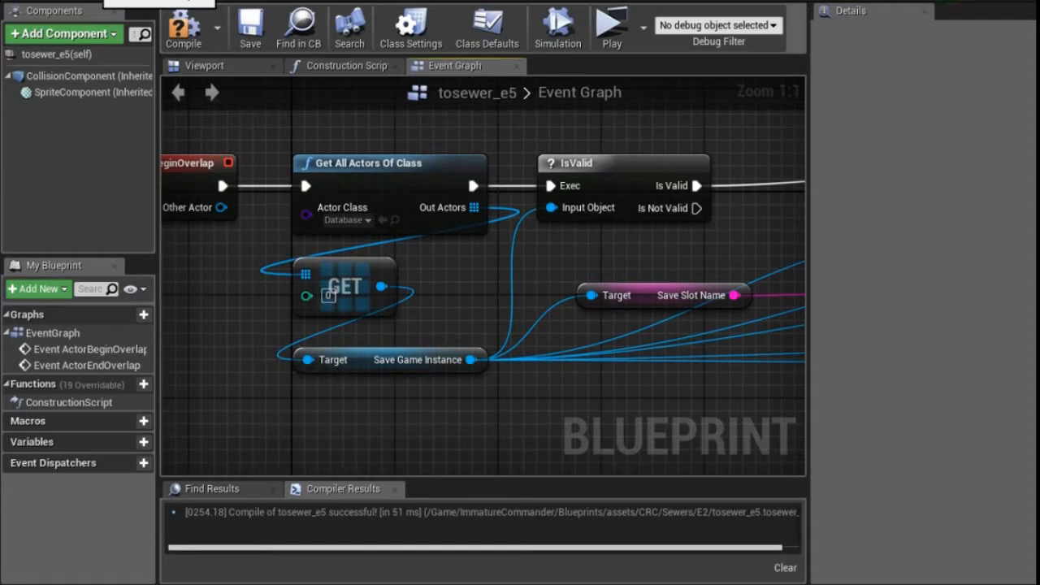
scroll(474, 248, down, 4)
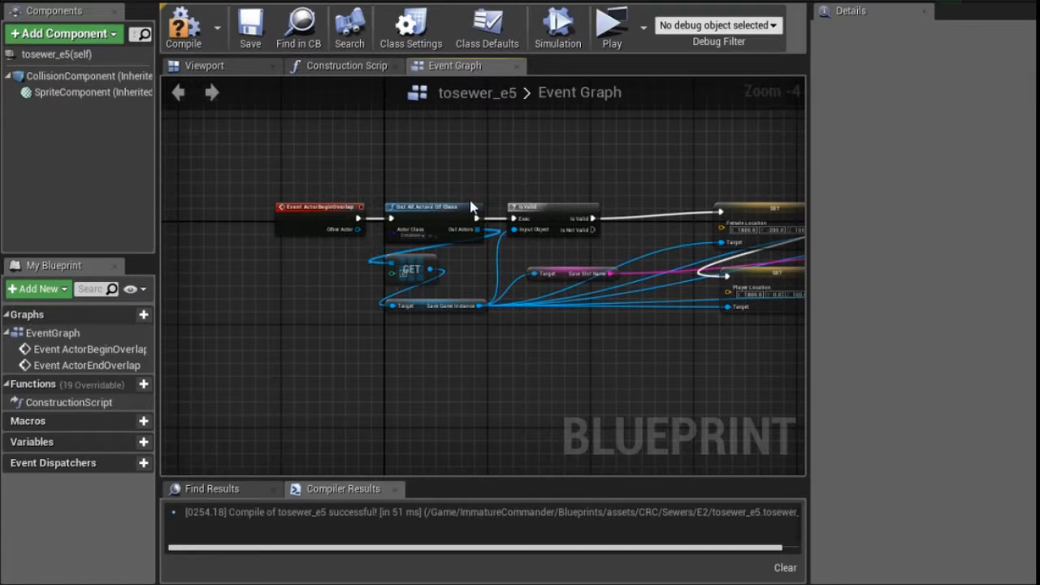
Examine the location and rotation SET nodes, Save Game to Slot and Create Loading Widget in the overlap event chain
drag(567, 363, 681, 398)
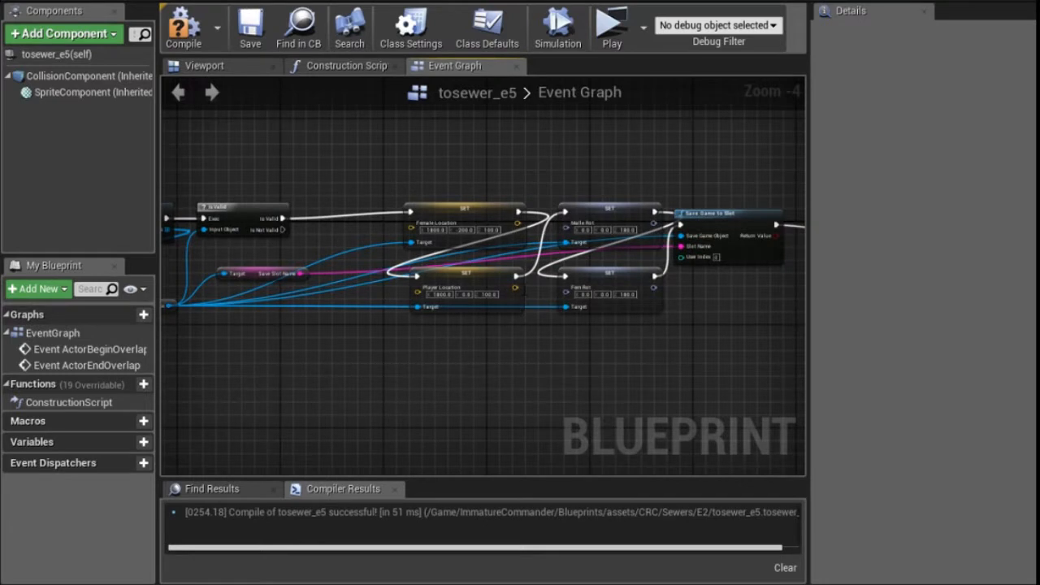
scroll(521, 284, up, 2)
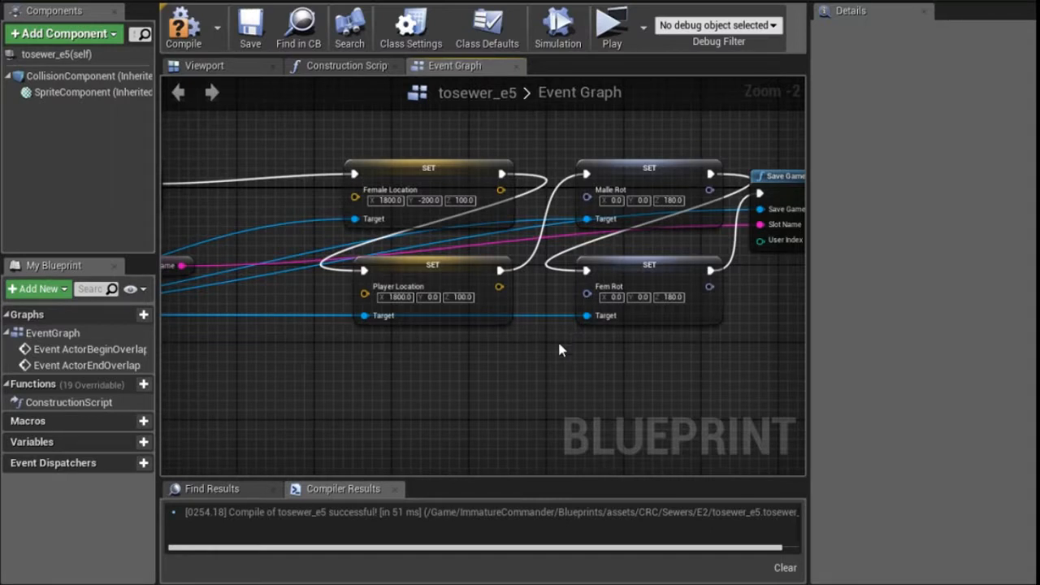
drag(544, 360, 681, 398)
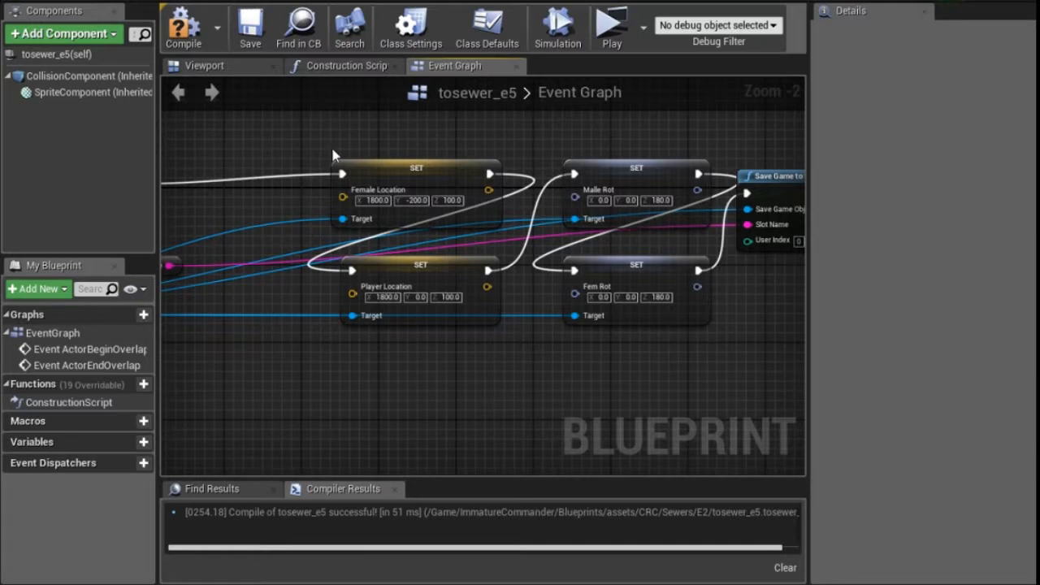
drag(715, 414, 617, 410)
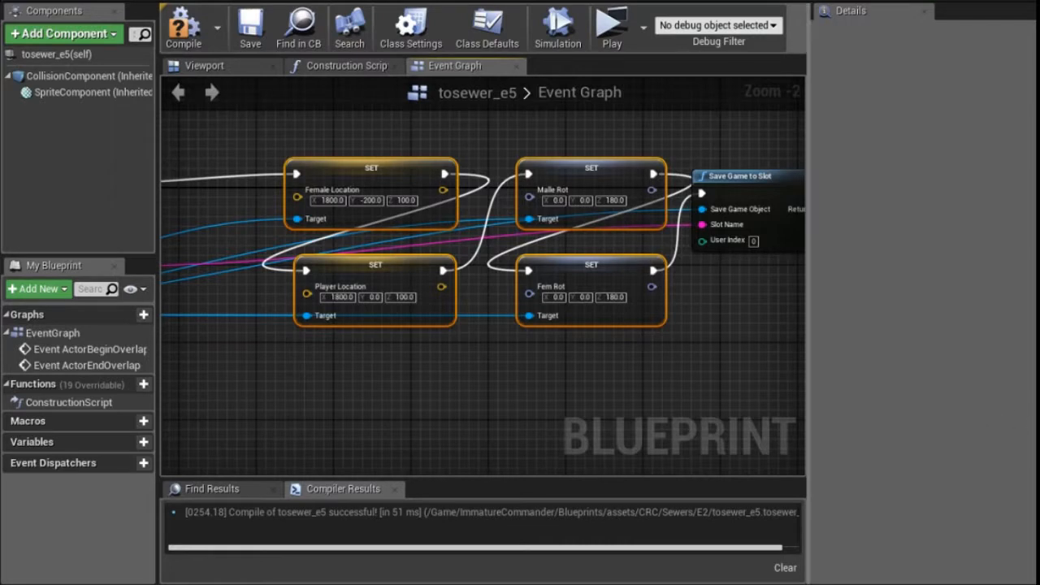
drag(712, 391, 674, 372)
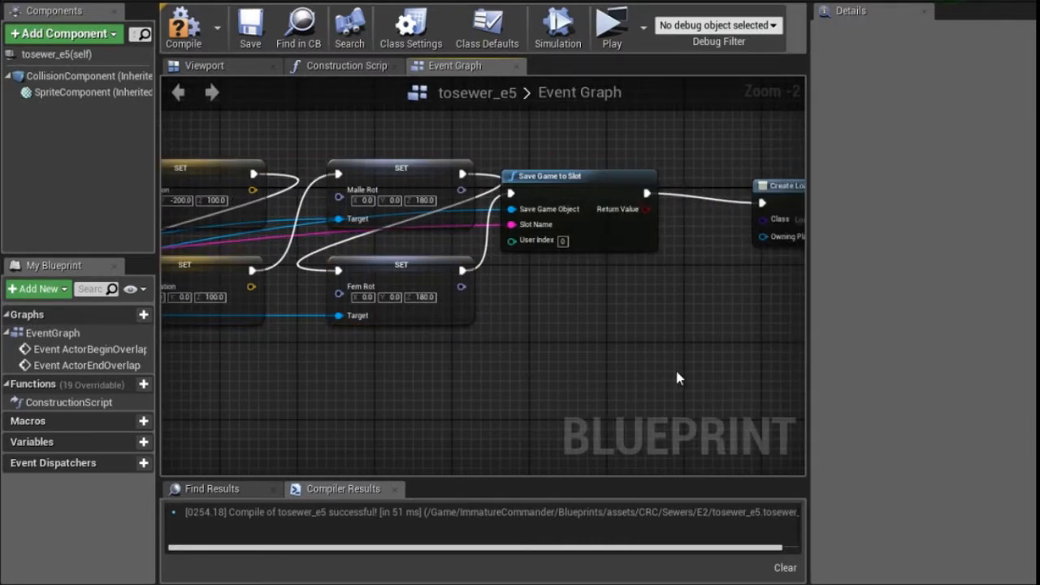
drag(979, 374, 723, 367)
click(440, 184)
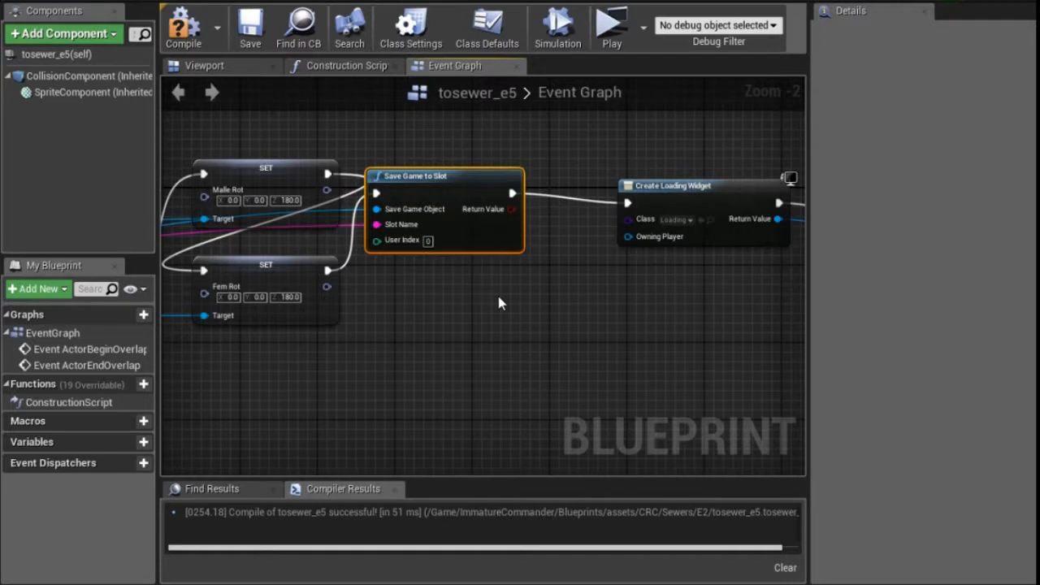
drag(495, 299, 346, 348)
click(427, 186)
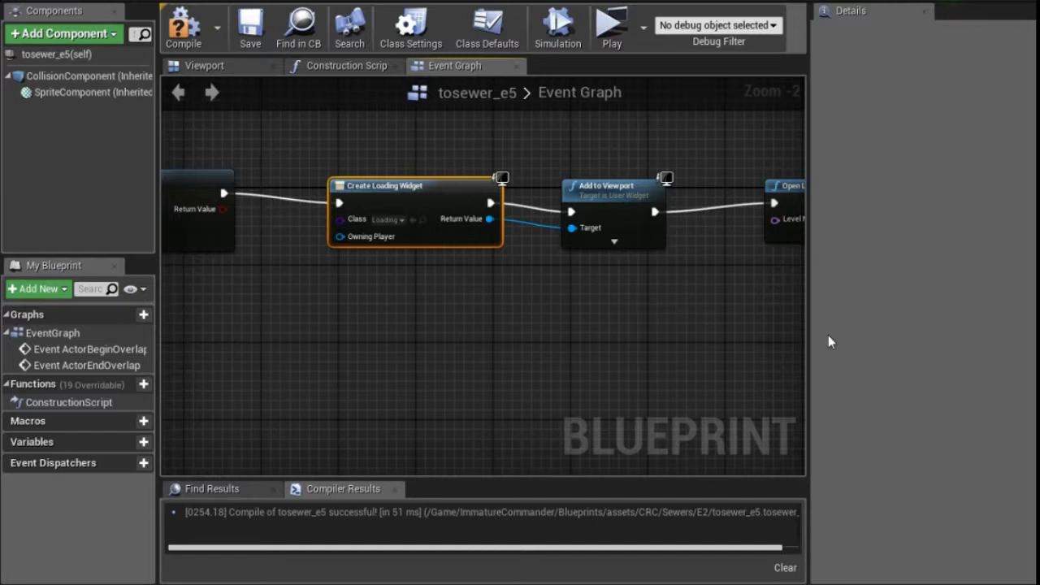
Set the level name of the Open Level node at the end of the chain to Sewers_E5
drag(586, 281, 671, 315)
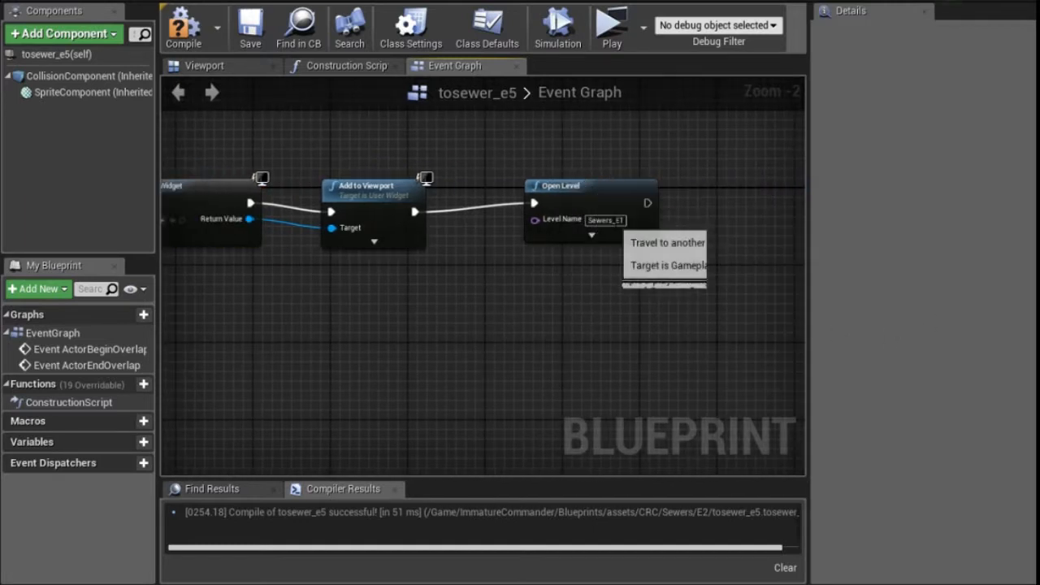
click(606, 220)
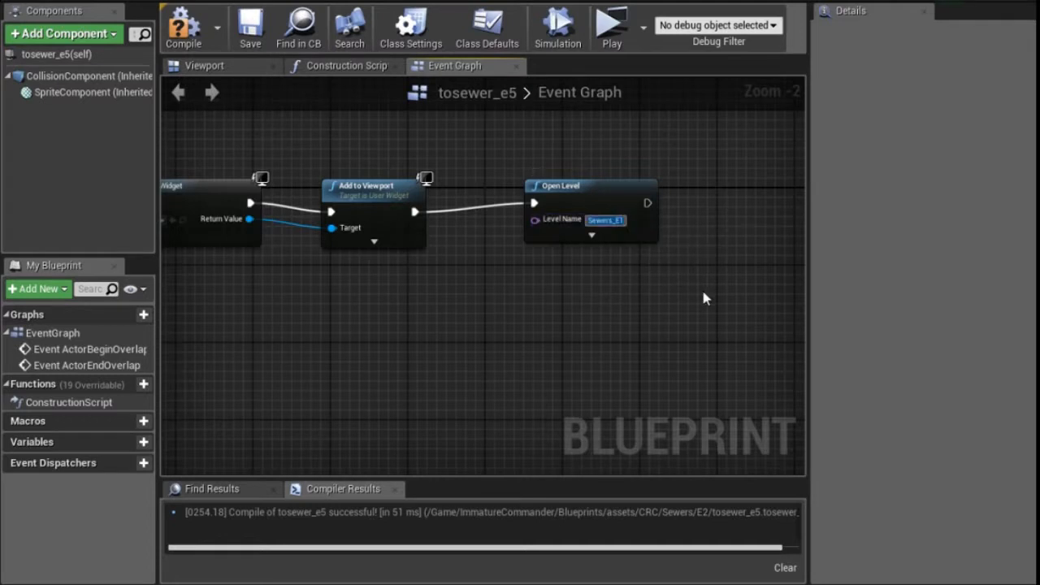
key(Right)
key(BackSpace)
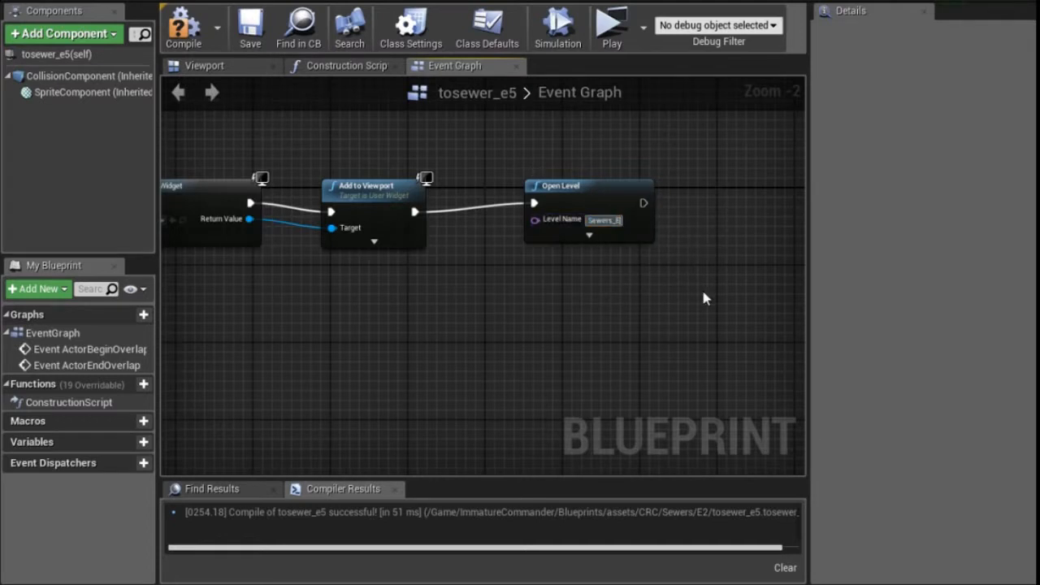
text(5)
key(Return)
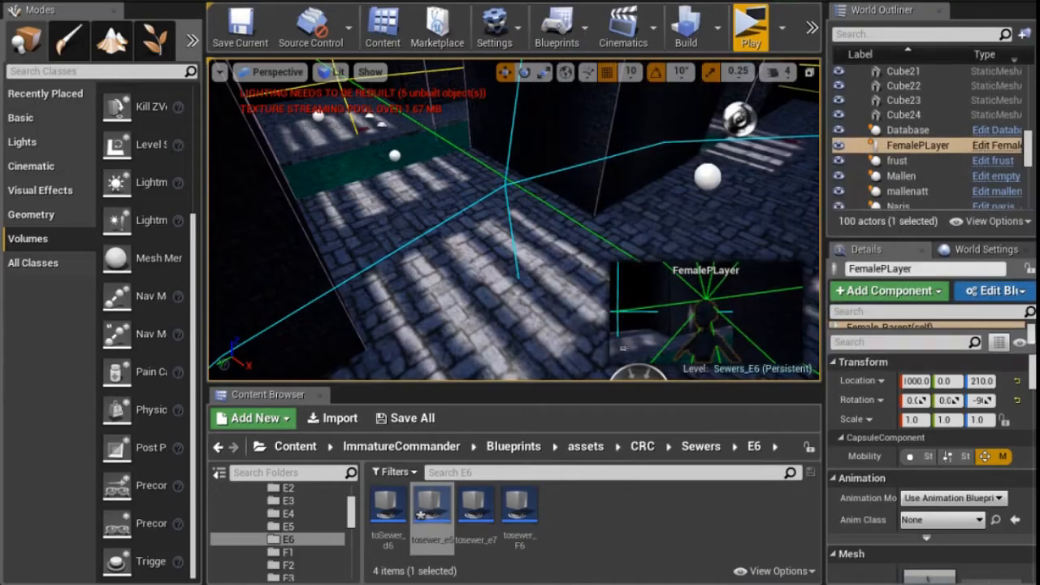
Place the tosewer_e5 trigger box on the light-striped paving at the walkway's end, at about X -2020, Y 40
right_drag(445, 209, 362, 146)
key(w)
key(a)
key(e)
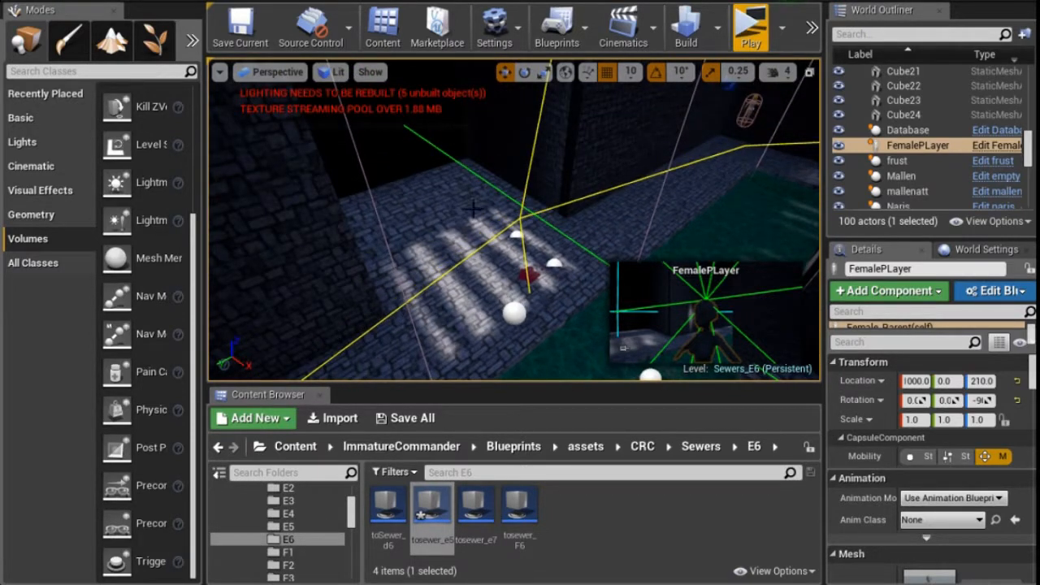
scroll(474, 215, up, 1)
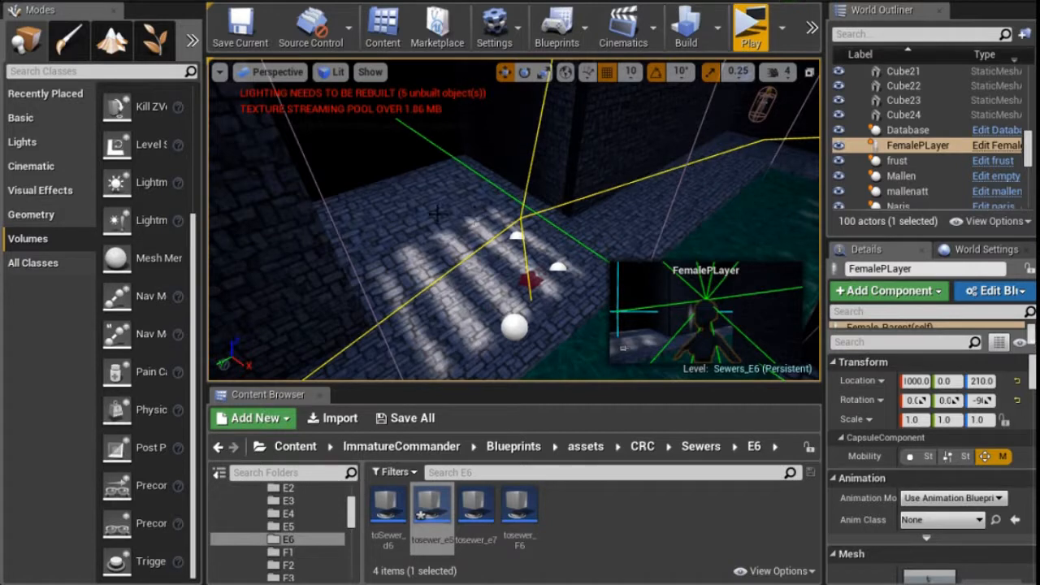
scroll(437, 214, up, 2)
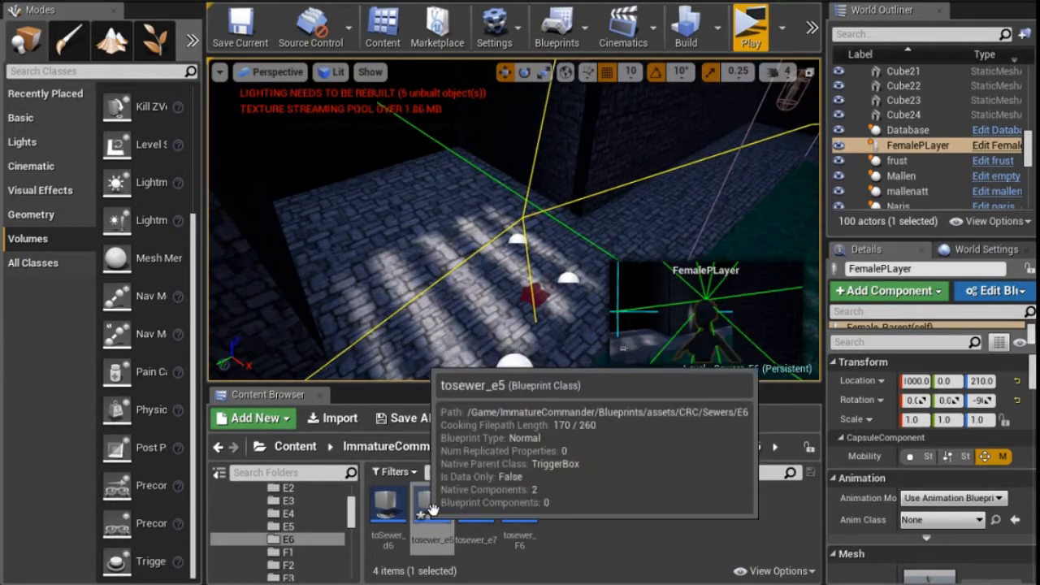
drag(424, 263, 459, 265)
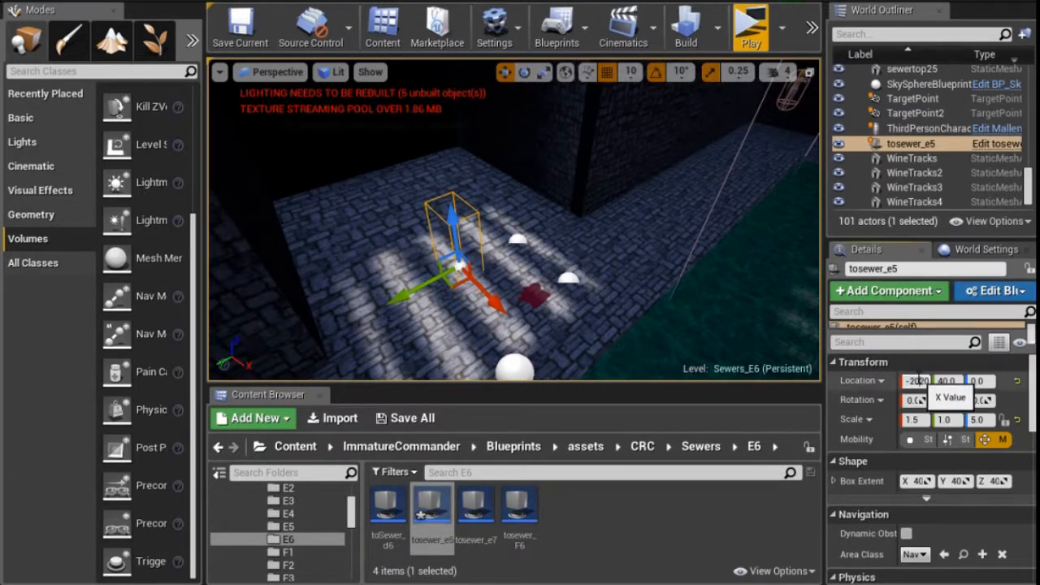
Move the tosewer_e5 trigger to X -2000 and Y 0
key(BackSpace)
text(0)
click(957, 381)
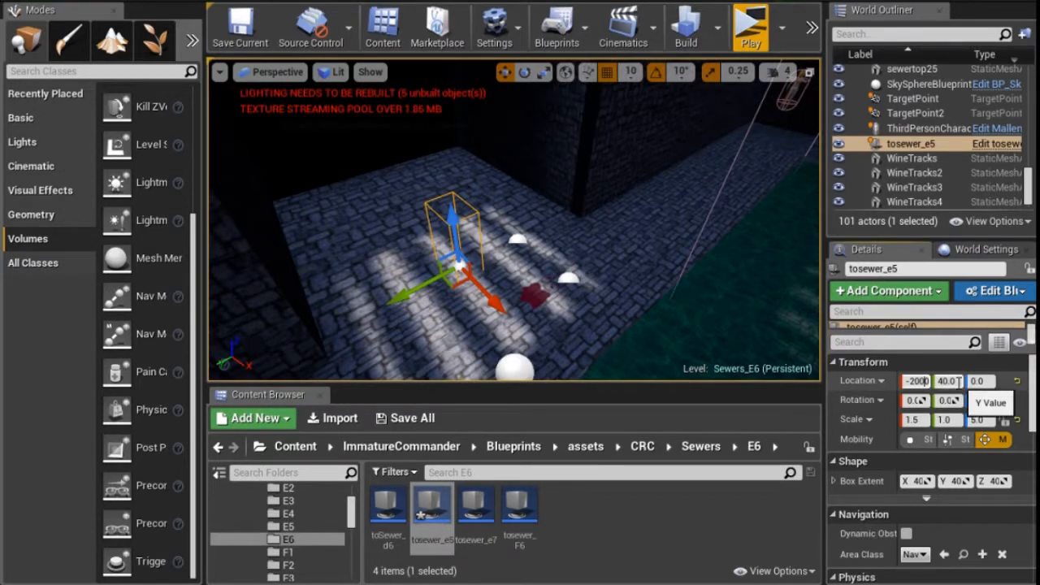
text(0)
key(Return)
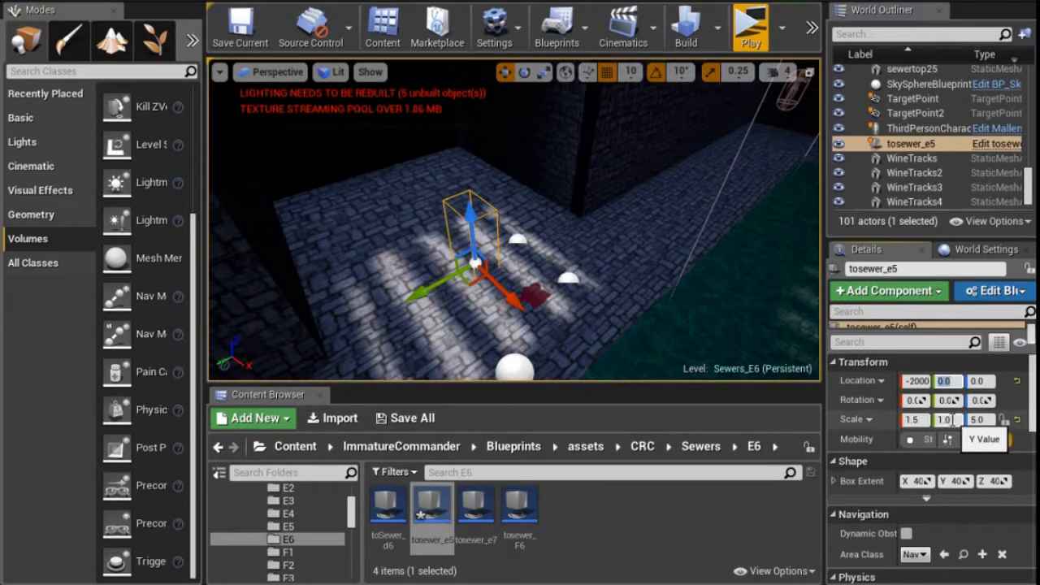
Set the tosewer_e5 trigger's scale to 10 in Y and 20 in Z
click(945, 419)
text(5)
key(Return)
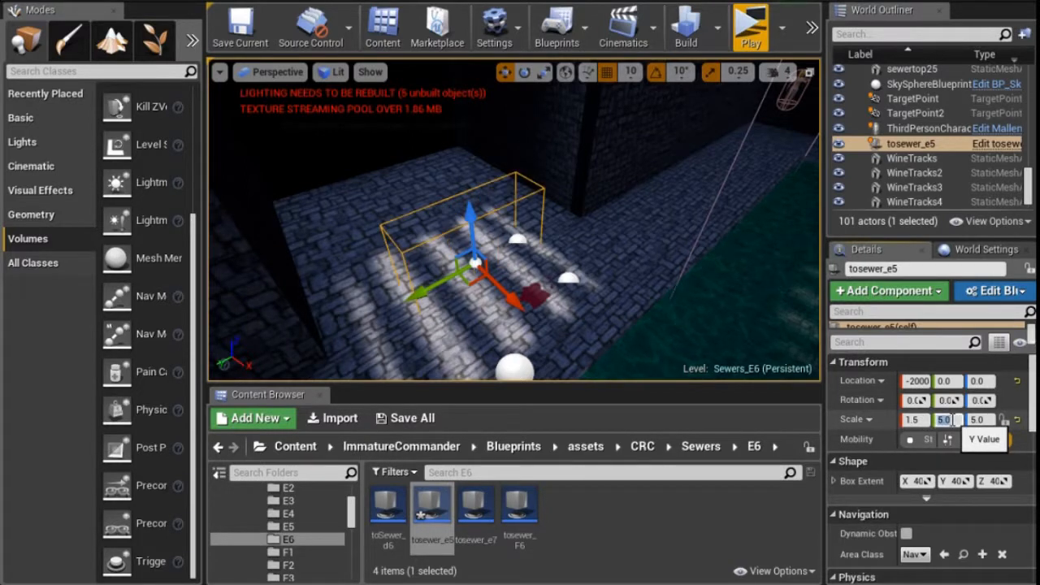
text(10)
key(Return)
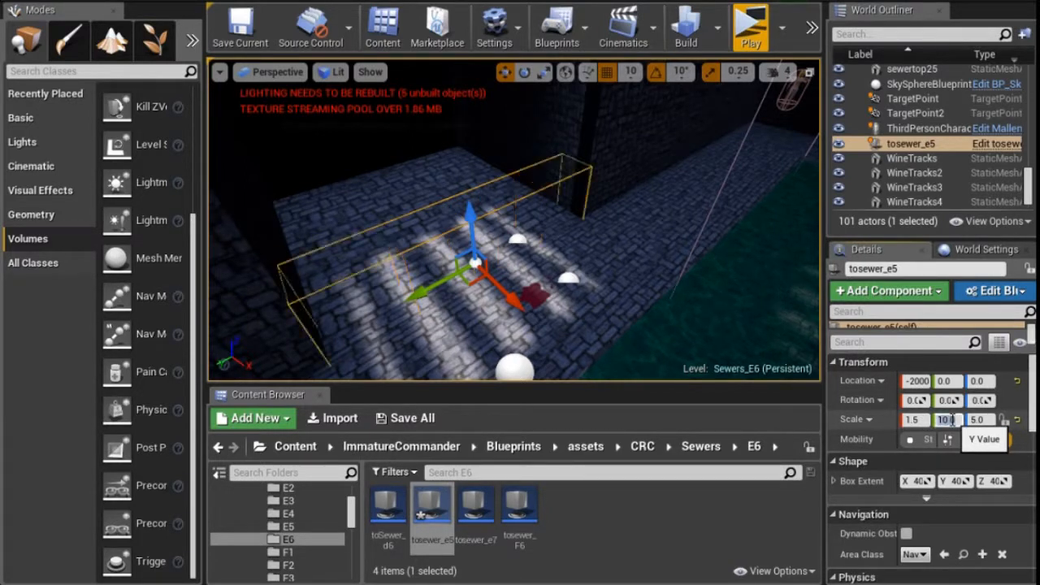
click(983, 419)
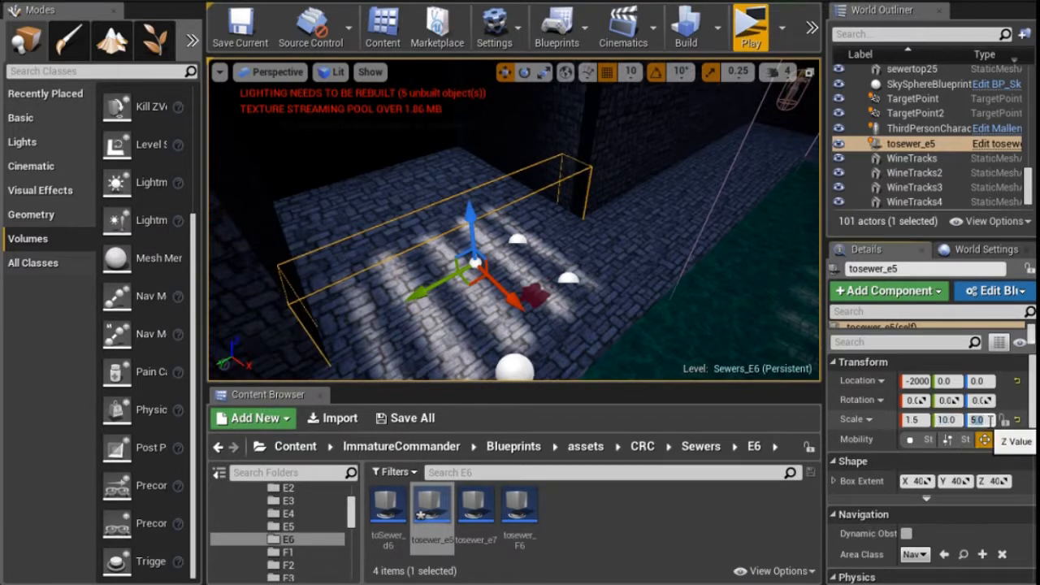
text(20)
key(Return)
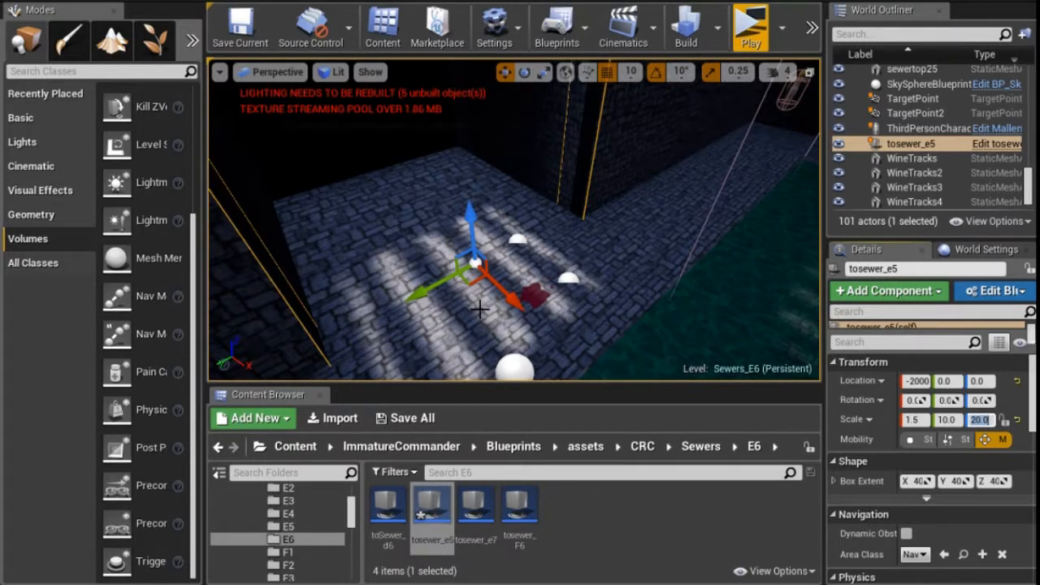
Place the tosewer_F6 trigger box on the paving at the end of the adjoining passage, at about X -20, Y 2020
scroll(462, 298, down, 3)
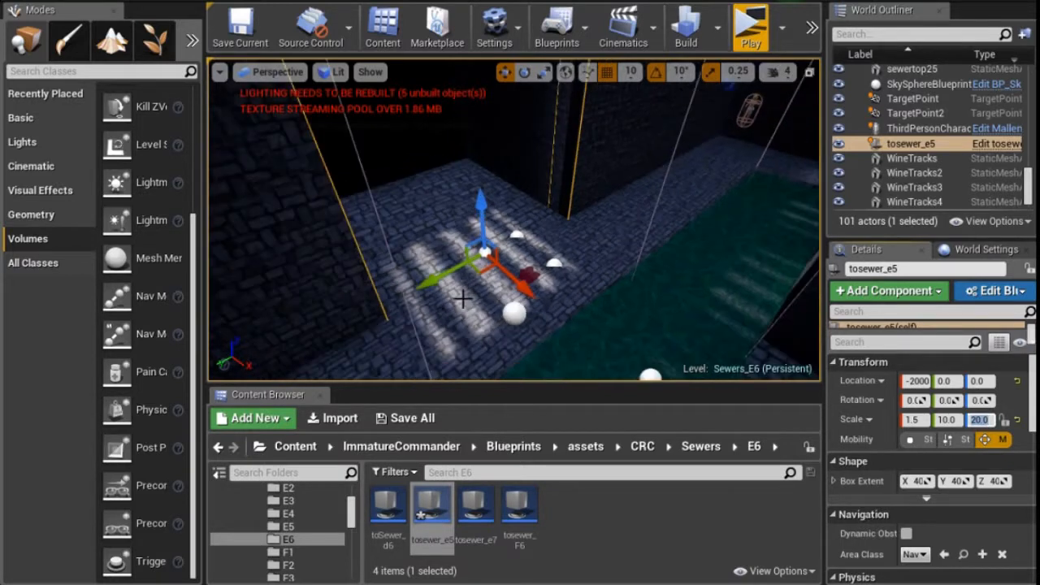
scroll(463, 298, down, 2)
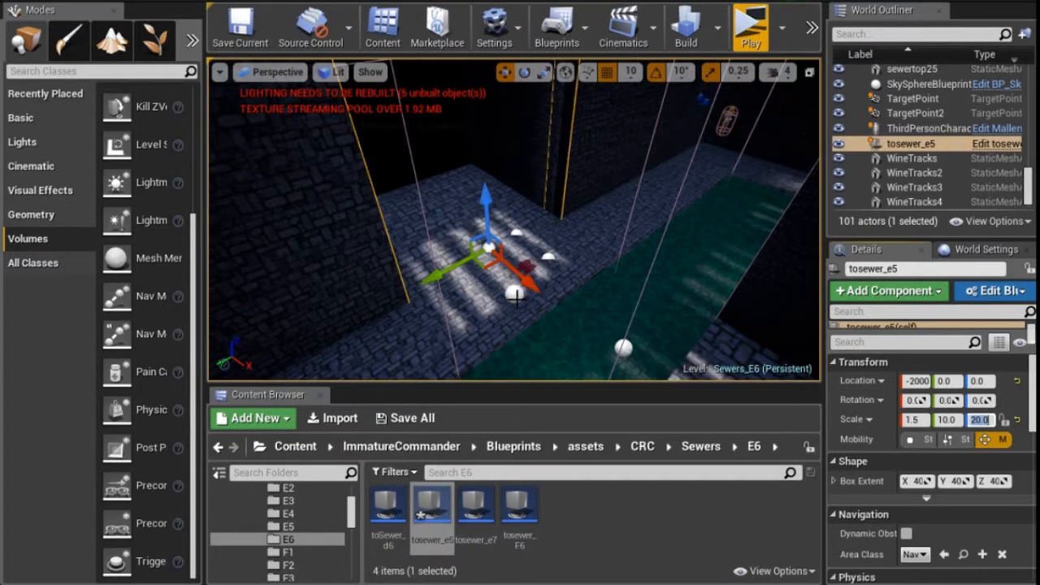
middle_drag(504, 335, 497, 349)
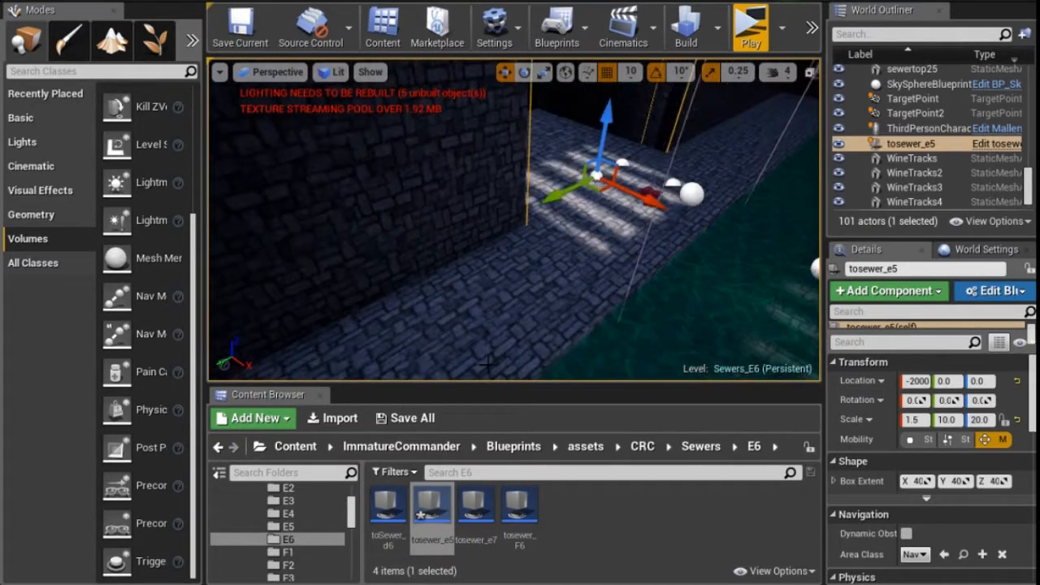
scroll(488, 364, down, 12)
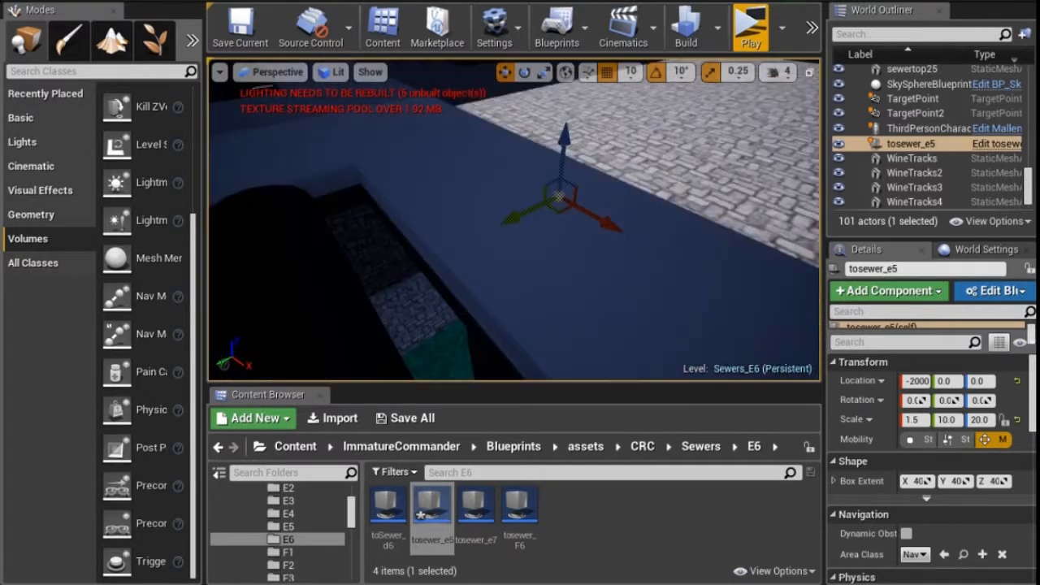
scroll(511, 280, up, 12)
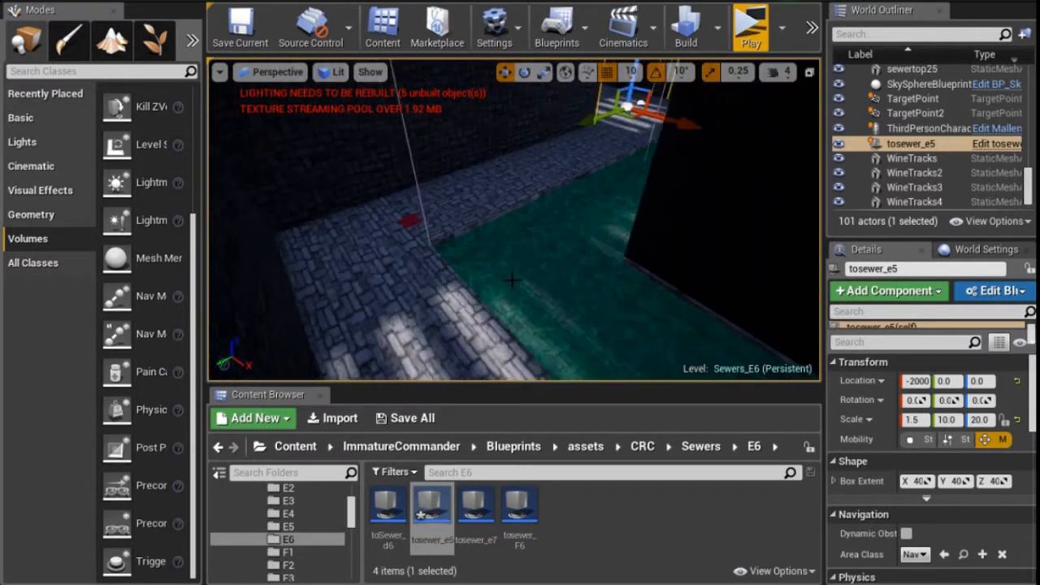
scroll(511, 280, down, 6)
middle_drag(512, 280, 512, 312)
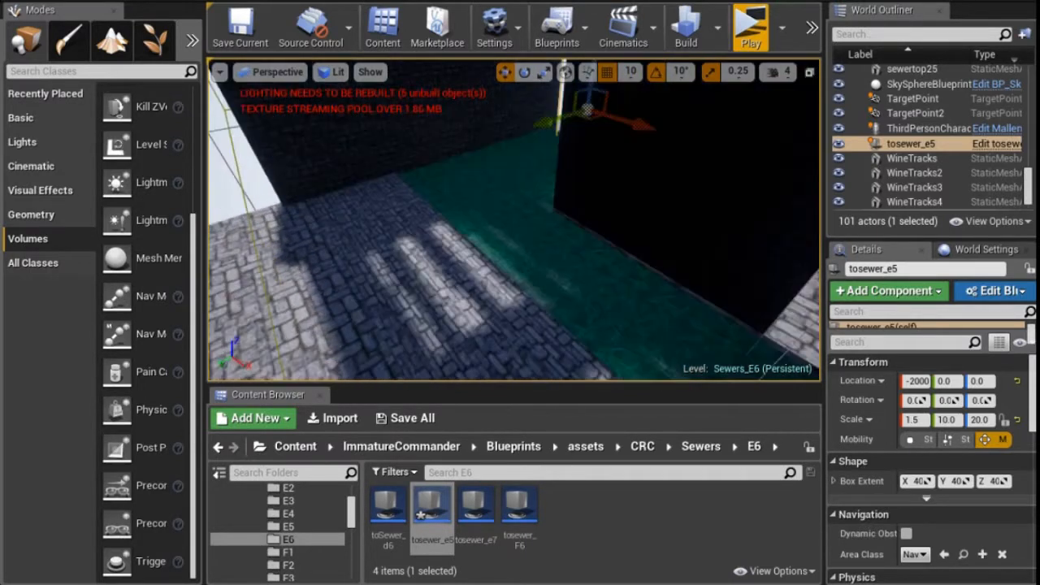
right_drag(491, 263, 511, 263)
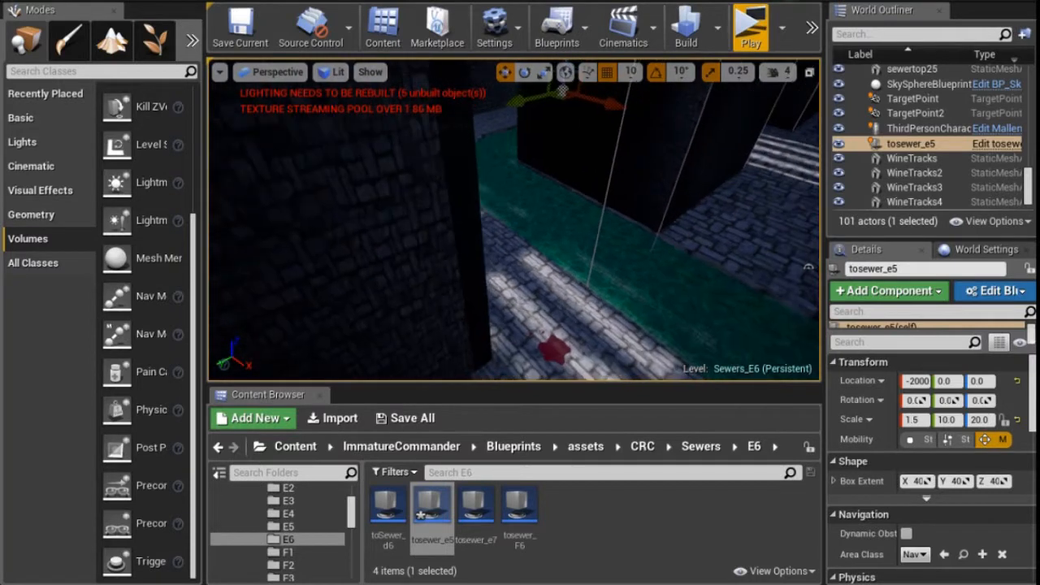
right_drag(488, 214, 493, 256)
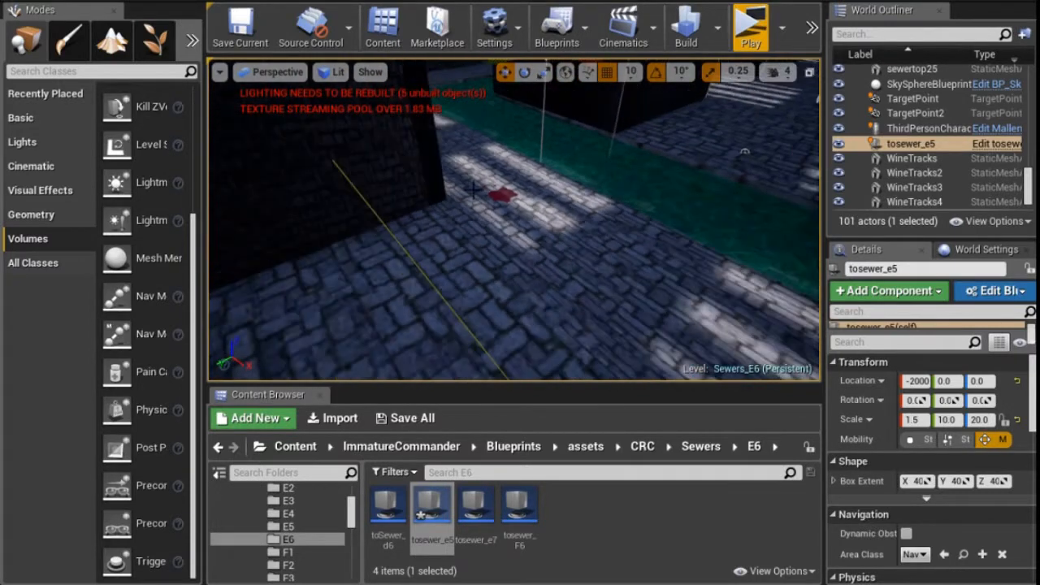
scroll(485, 206, down, 2)
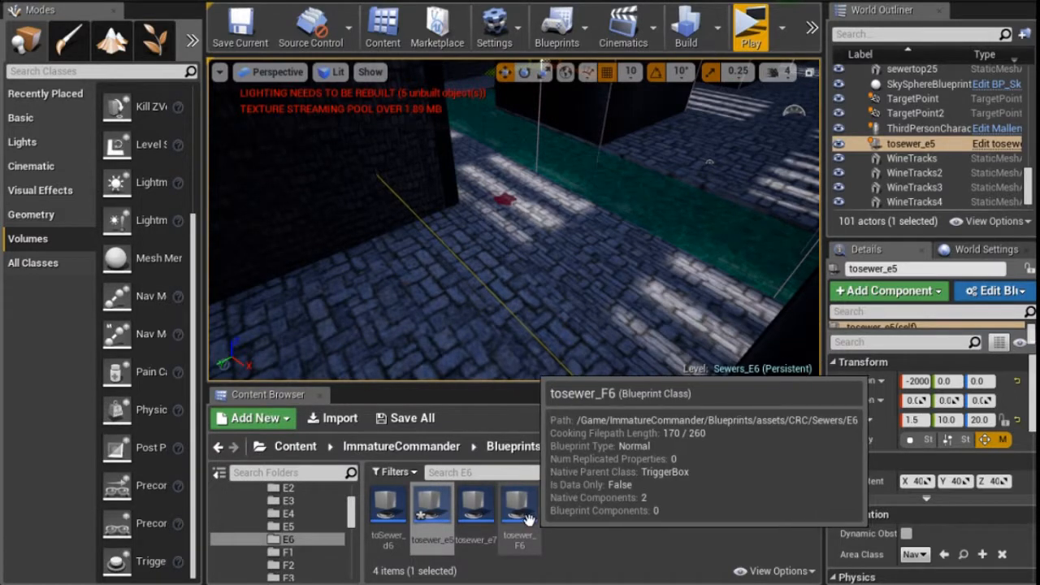
drag(527, 518, 516, 279)
Move the tosewer_F6 trigger to X 0 and Y 2000
click(916, 380)
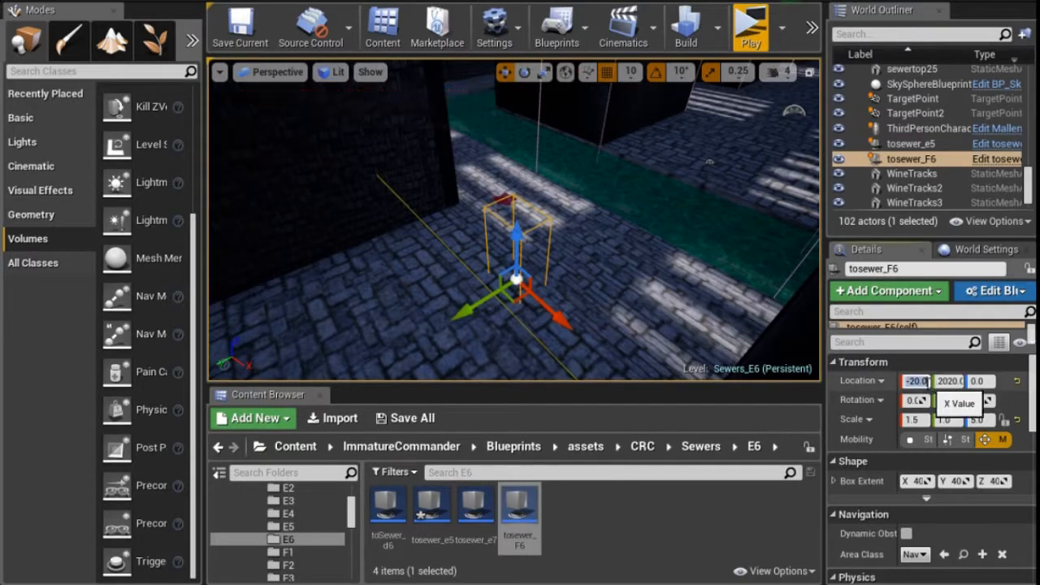
text(0)
key(Return)
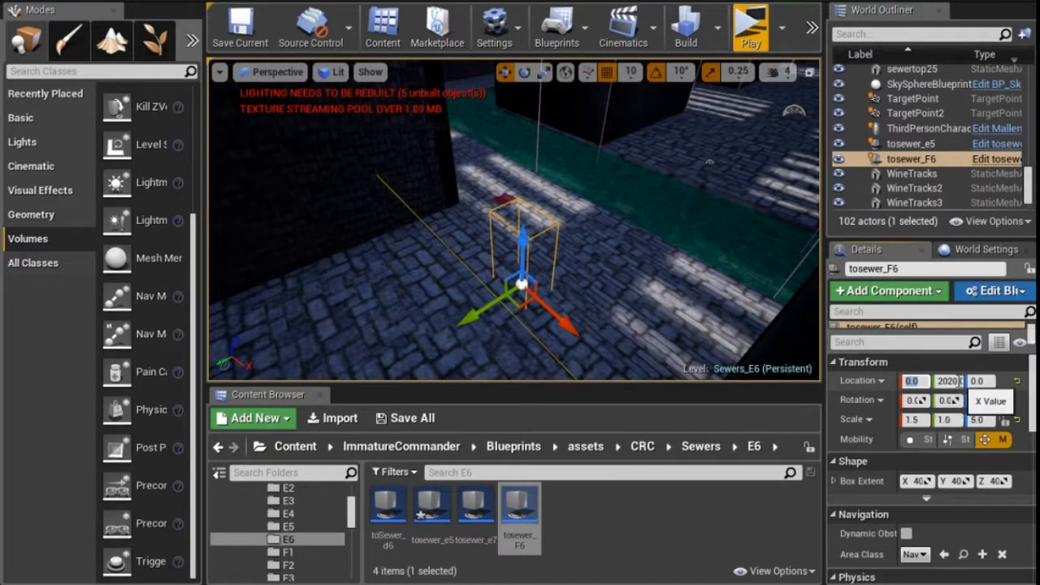
click(952, 380)
text(2000)
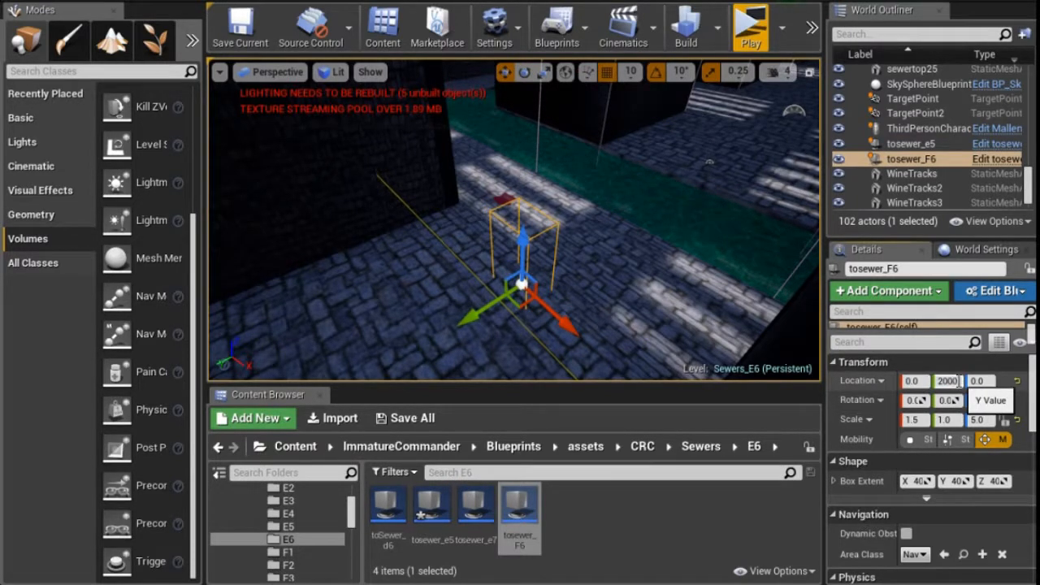
key(Return)
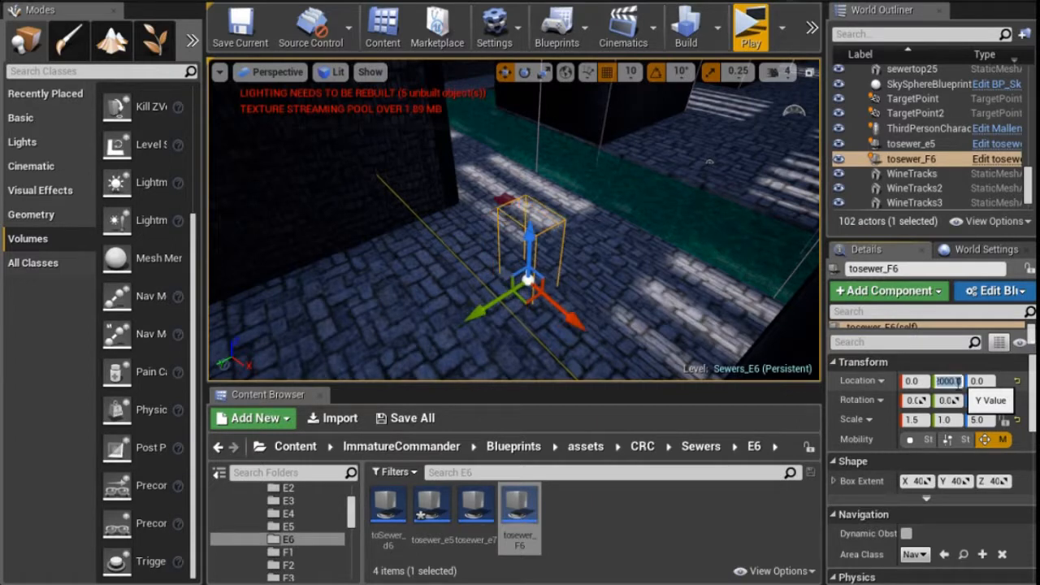
Scale the tosewer_F6 trigger to 10 in X, 1.5 in Y and 20 in Z
click(923, 419)
text(10)
key(Return)
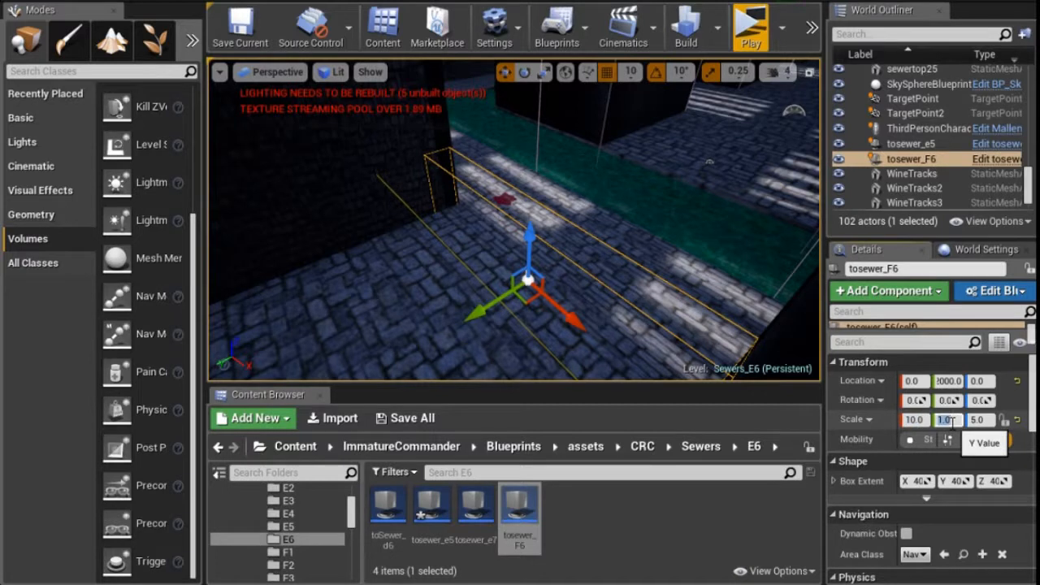
key(Return)
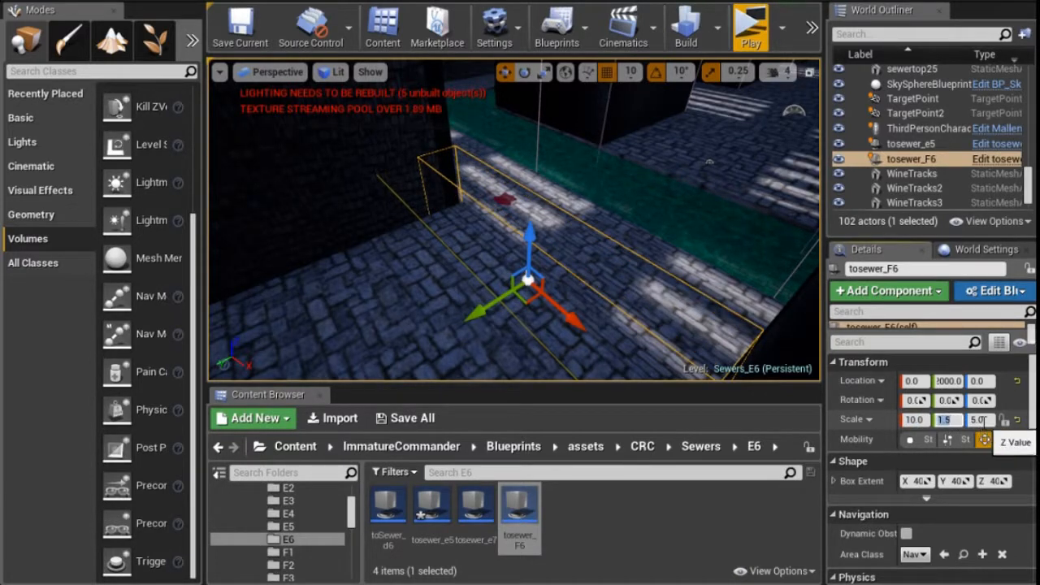
click(979, 420)
text(20)
key(Return)
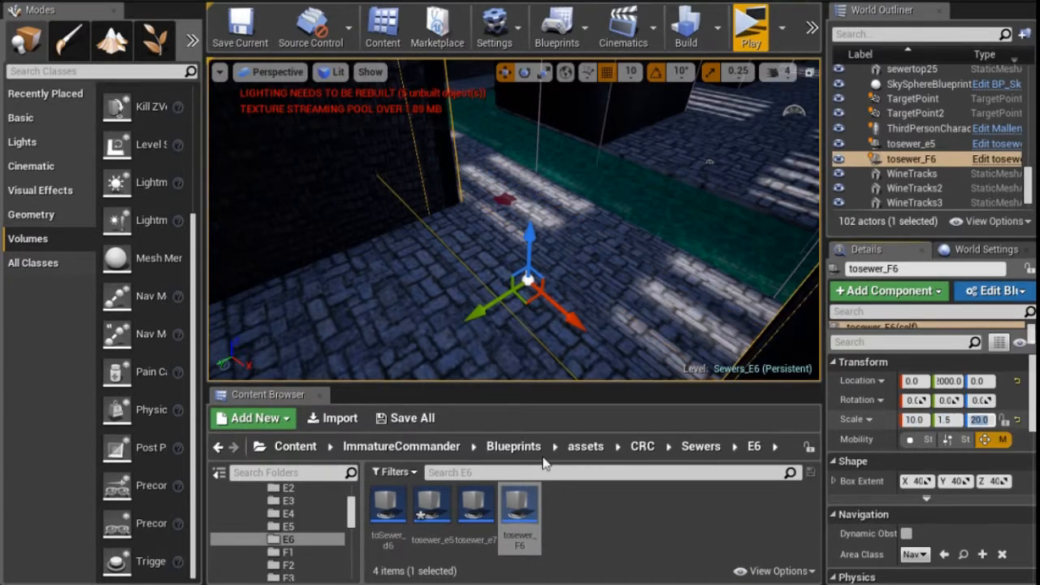
Set the level name of the Open Level node in the tosewer_F6 blueprint's event graph to Sewers_F6
double_click(531, 497)
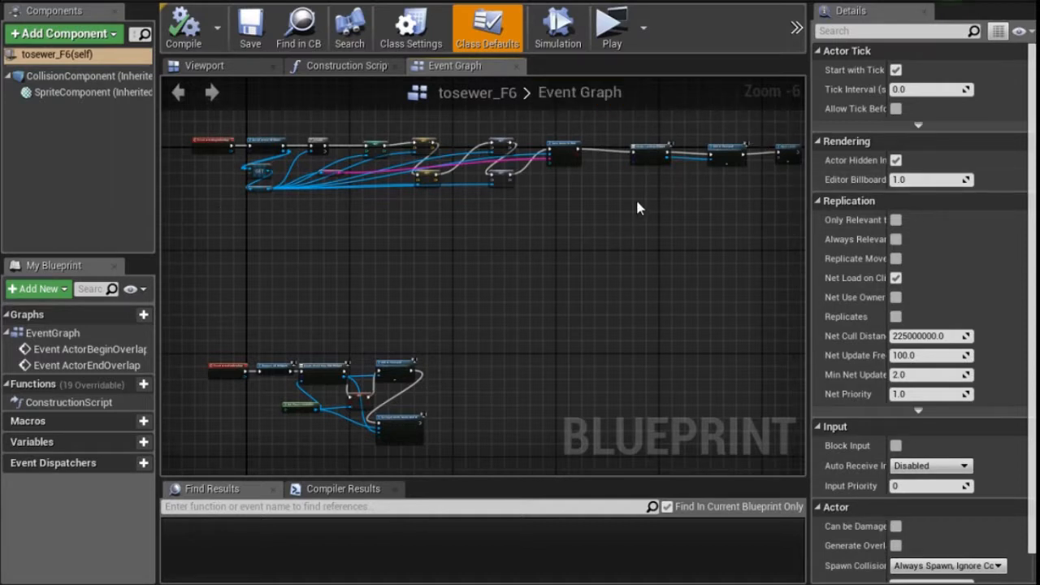
scroll(637, 205, down, 1)
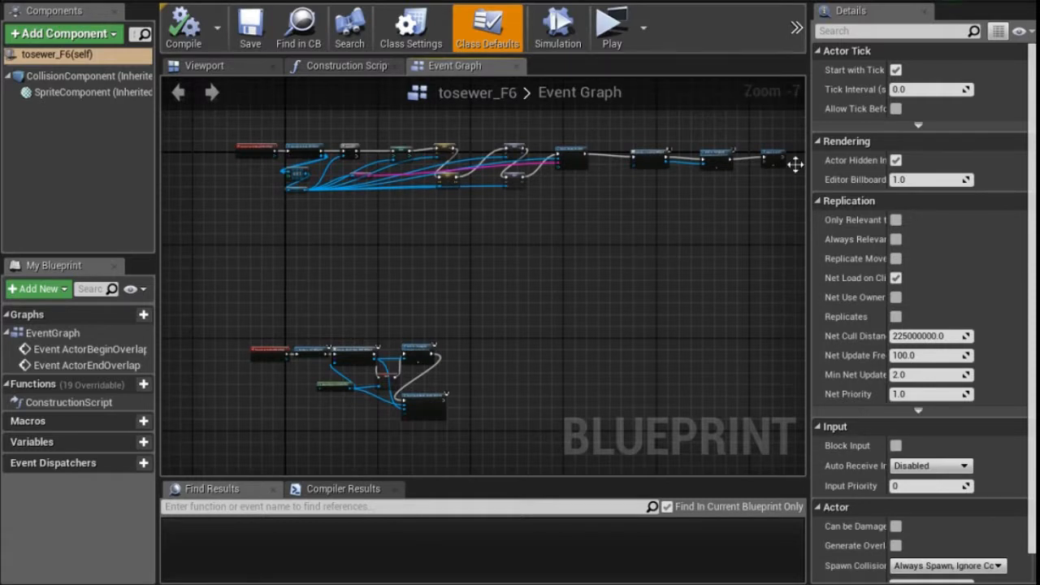
scroll(791, 163, up, 7)
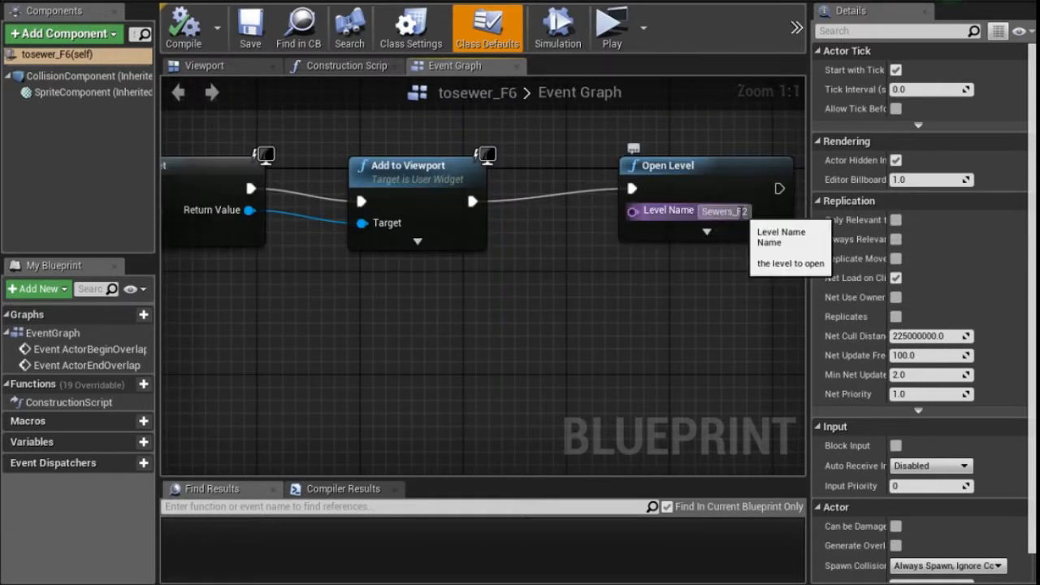
key(Return)
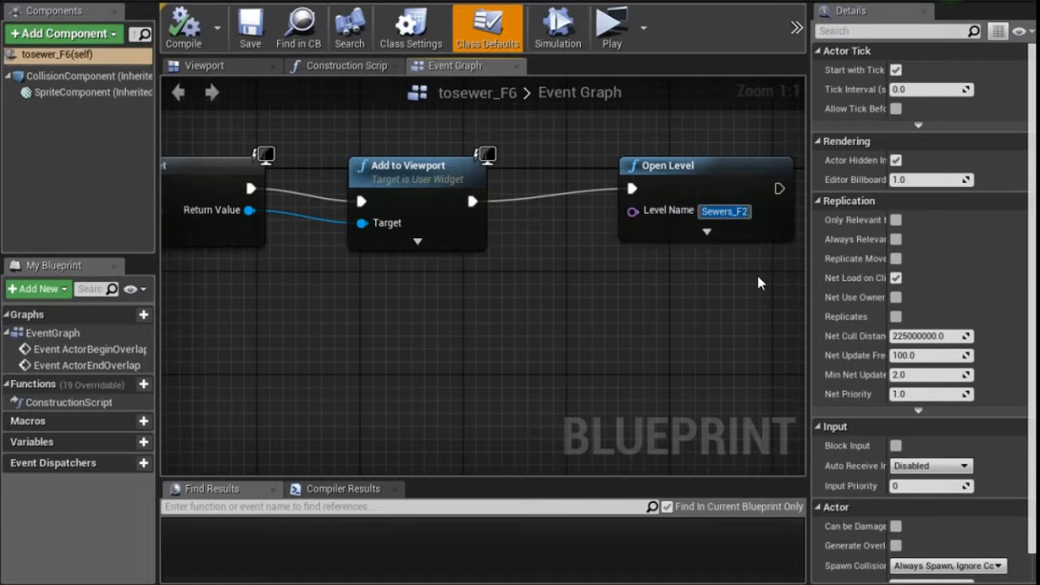
key(End)
key(BackSpace)
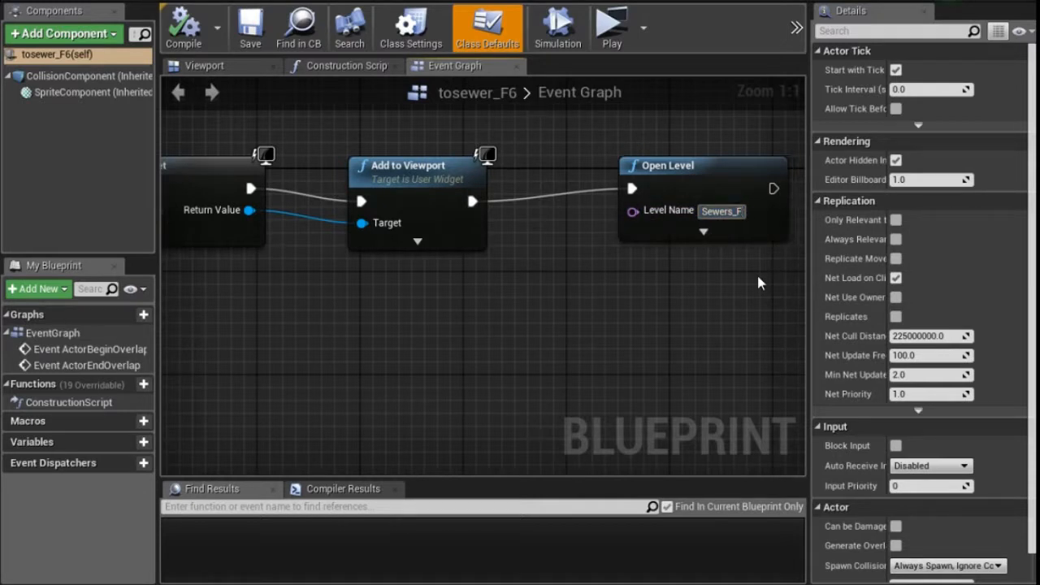
text(6)
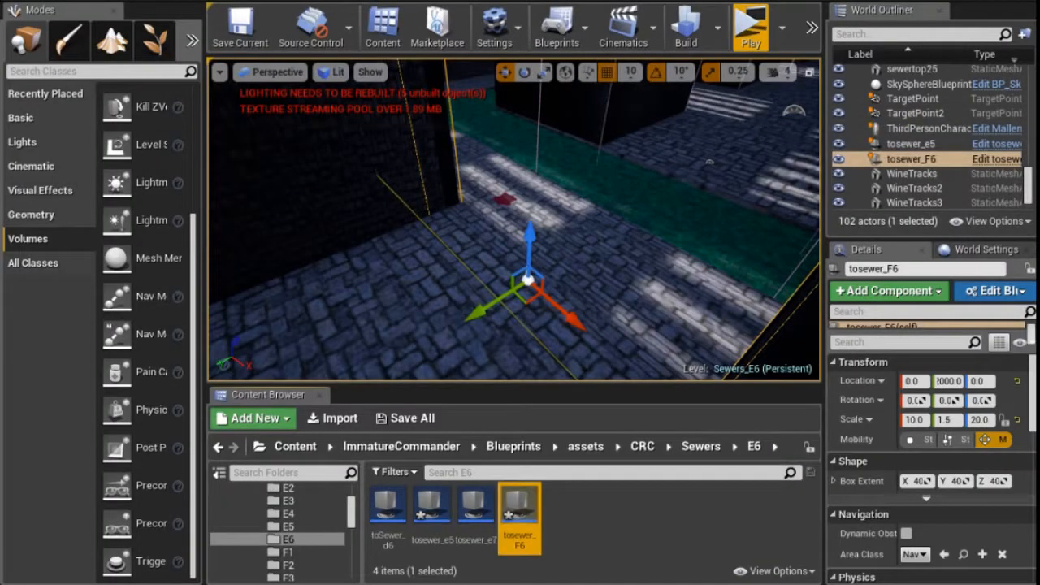
Place the tosewer_e7 trigger box on the light-striped paving beside the water channel, at X 2000, Y 0
right_drag(624, 208, 682, 212)
right_drag(514, 219, 532, 240)
right_drag(726, 238, 788, 253)
right_drag(597, 266, 520, 280)
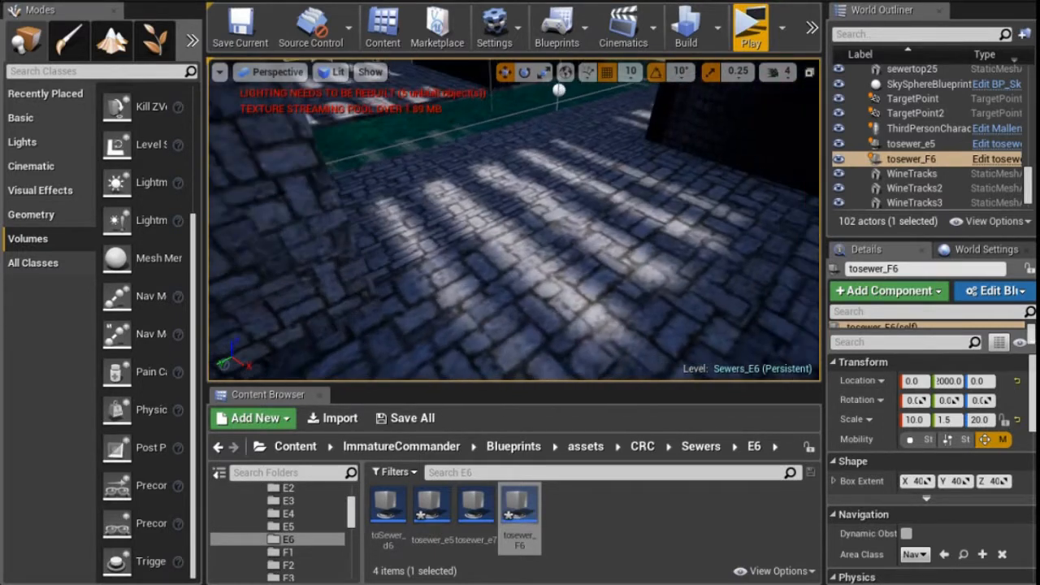
drag(476, 506, 559, 191)
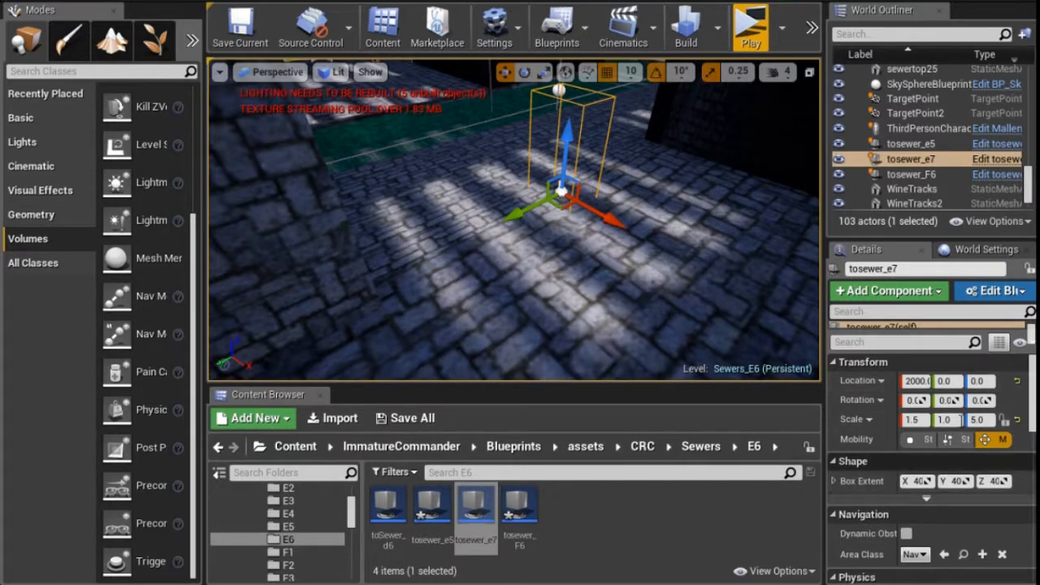
Set the tosewer_e7 trigger's scale to 10 in Y and 20 in Z
click(959, 419)
text(10)
key(Return)
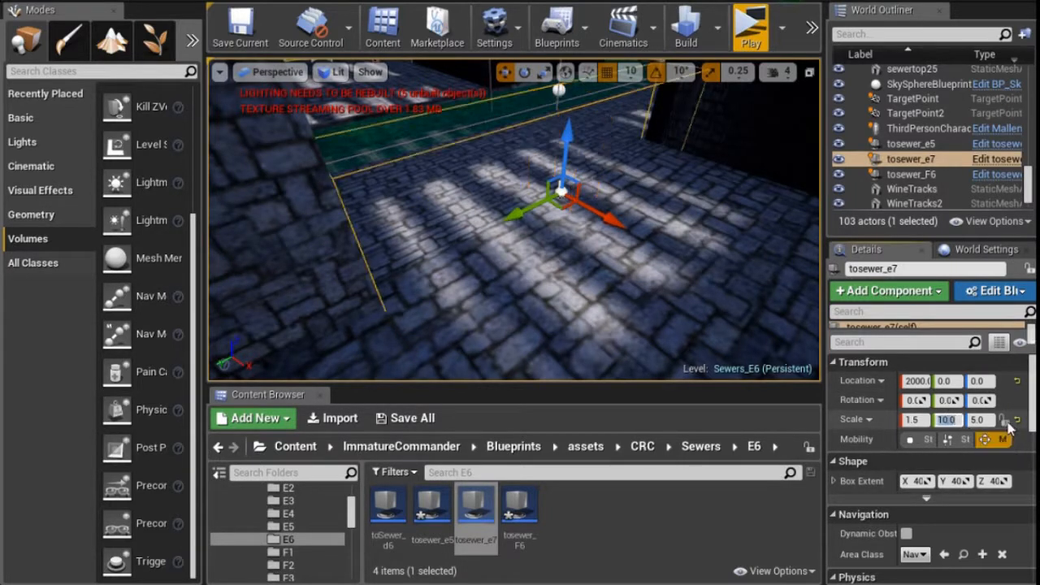
click(977, 419)
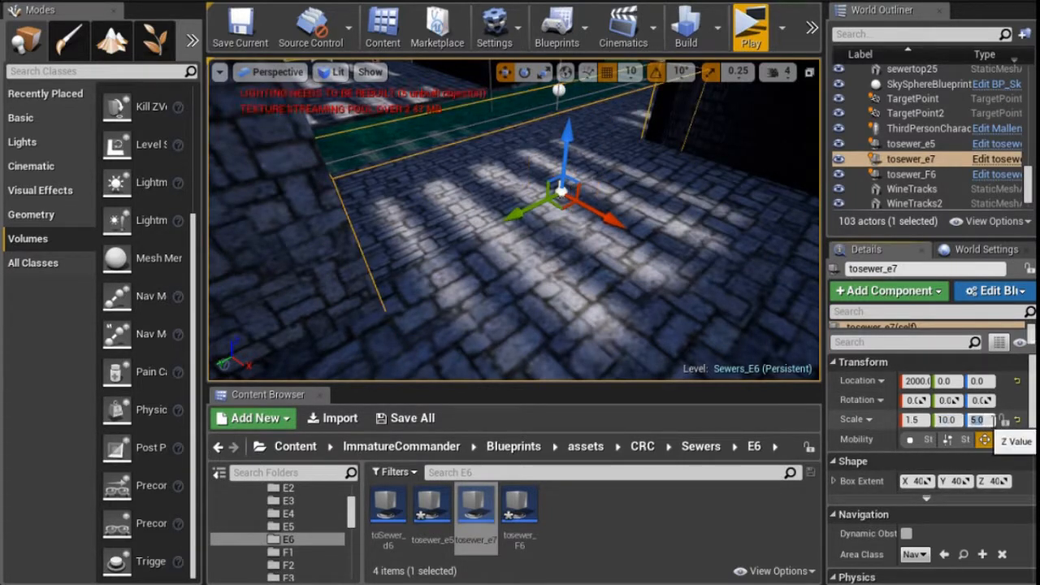
text(20)
key(Return)
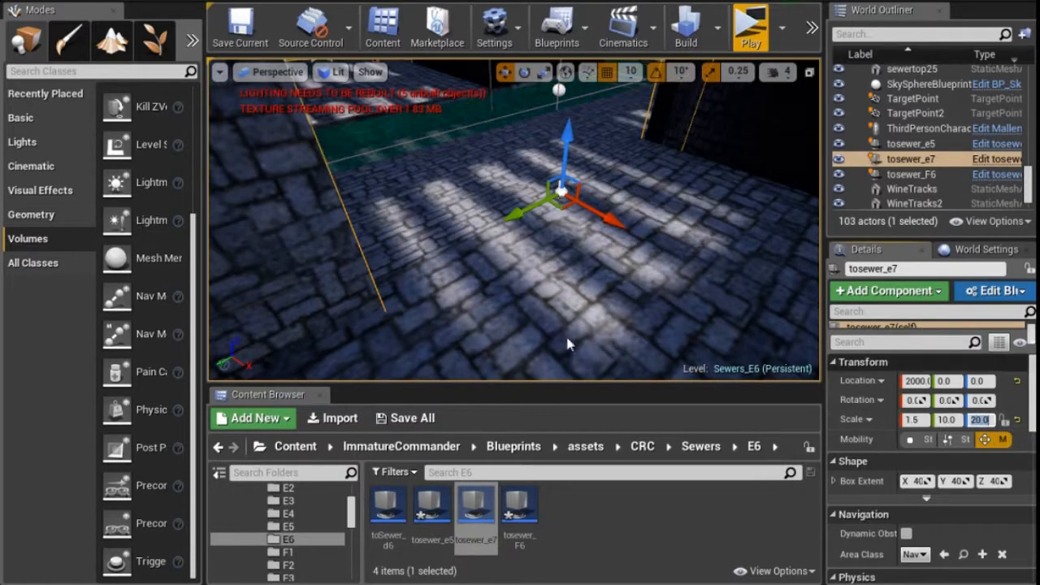
right_drag(561, 295, 561, 278)
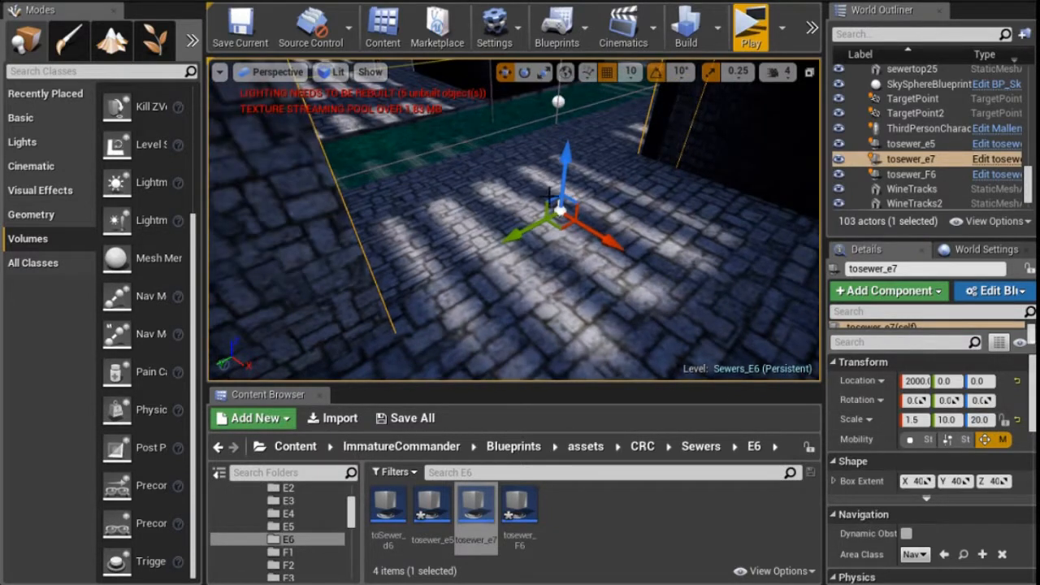
right_drag(536, 229, 536, 175)
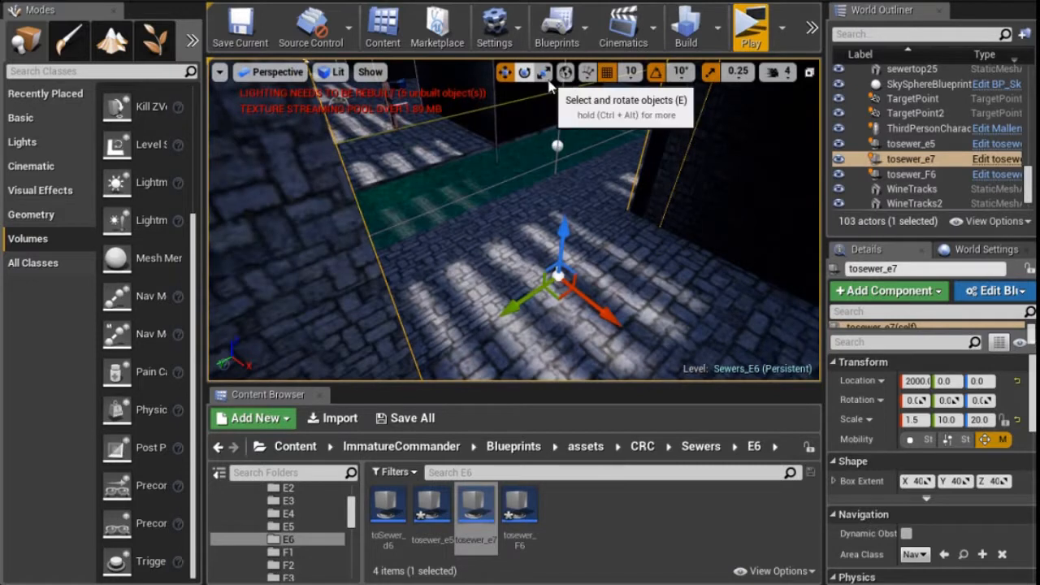
scroll(535, 112, up, 3)
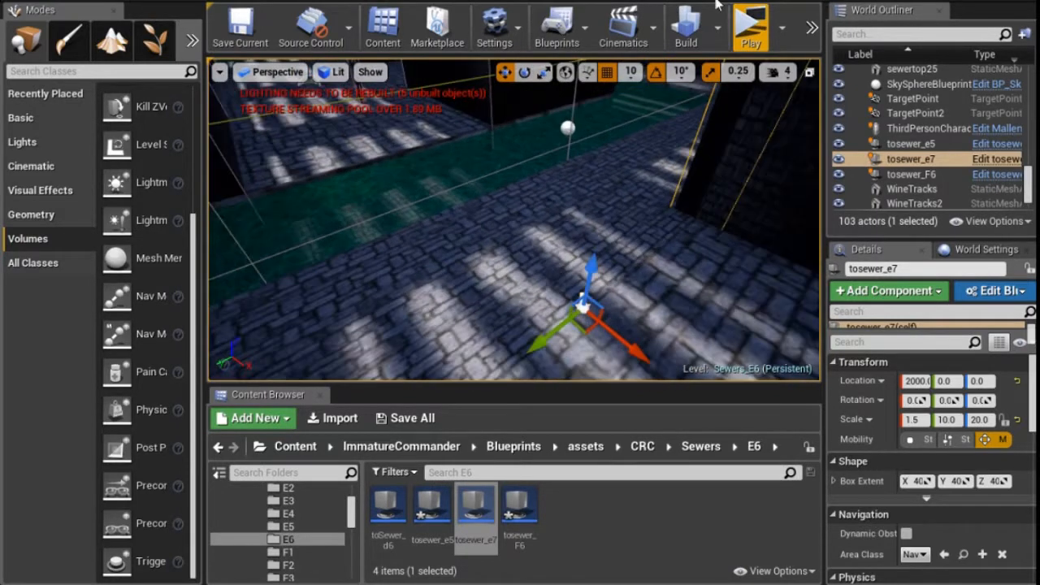
right_drag(562, 199, 627, 101)
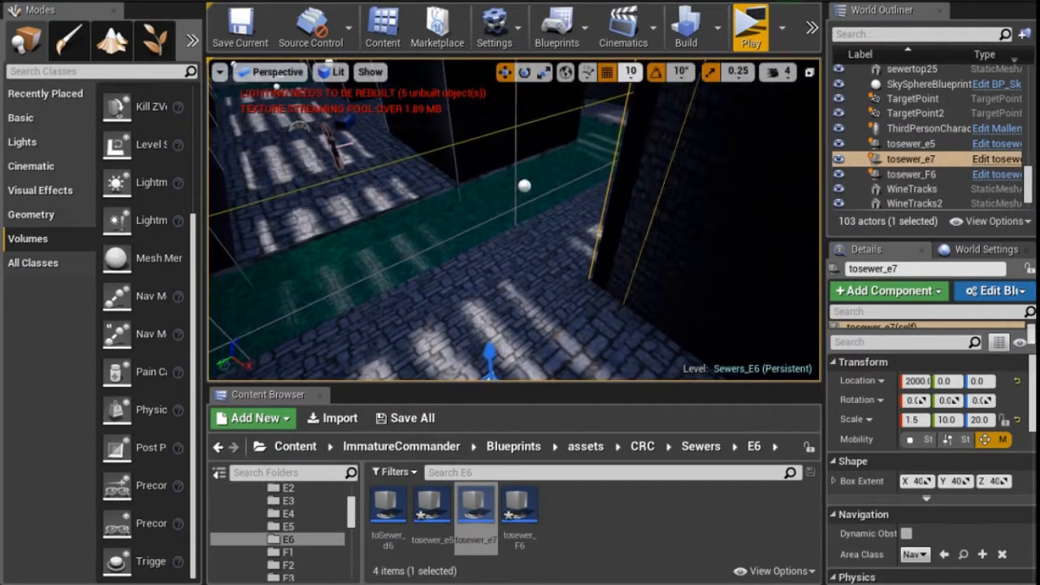
Place the toSewer_d6 trigger box on the paving at the remaining corridor exit, at about X 20, Y -1990
scroll(514, 219, up, 3)
key(w)
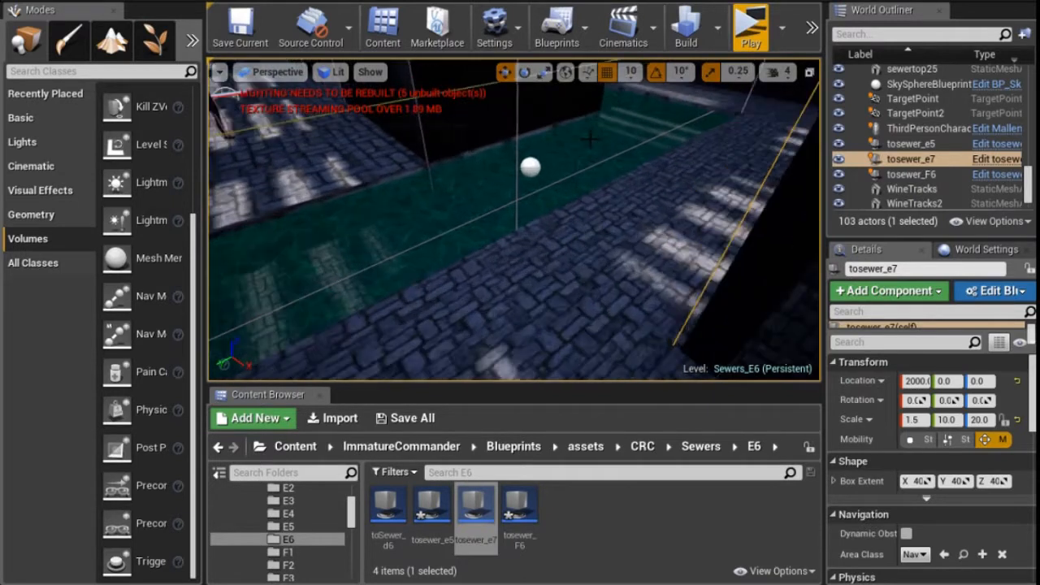
right_drag(514, 220, 410, 170)
key(e)
key(w)
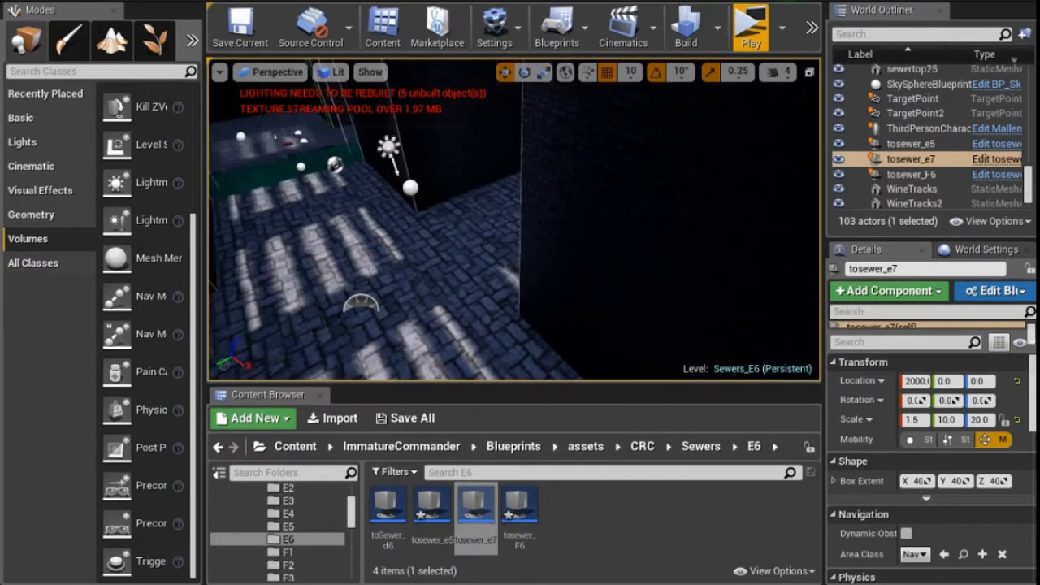
key(w)
right_drag(516, 215, 544, 216)
key(s)
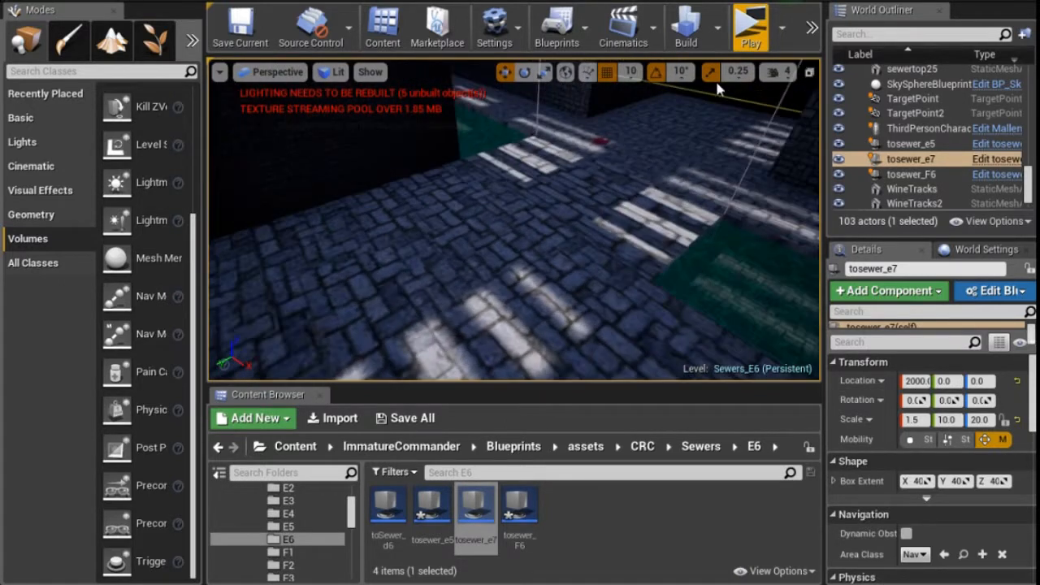
right_drag(711, 118, 690, 129)
key(s)
right_drag(651, 156, 694, 130)
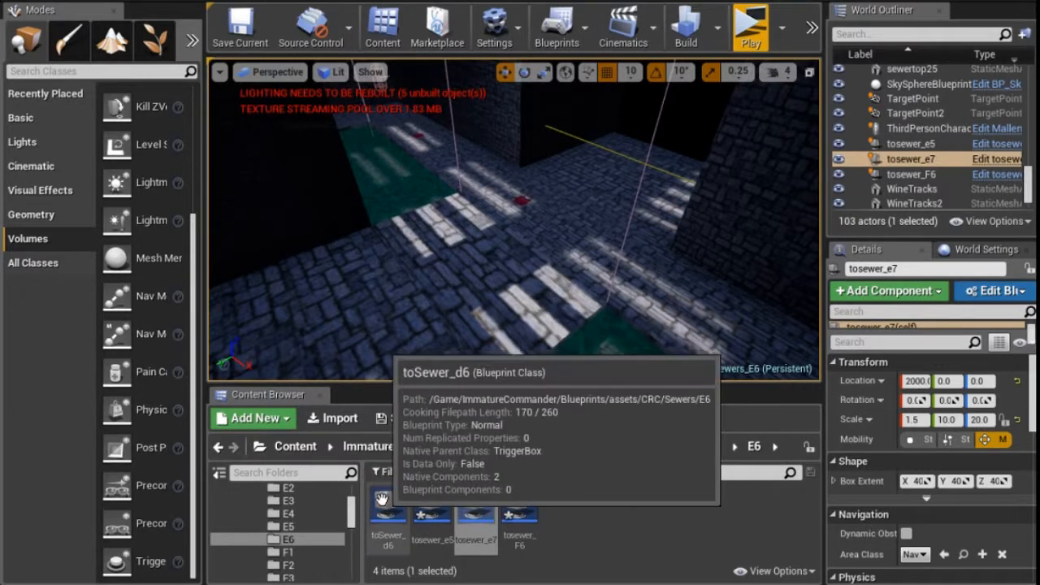
drag(382, 497, 589, 197)
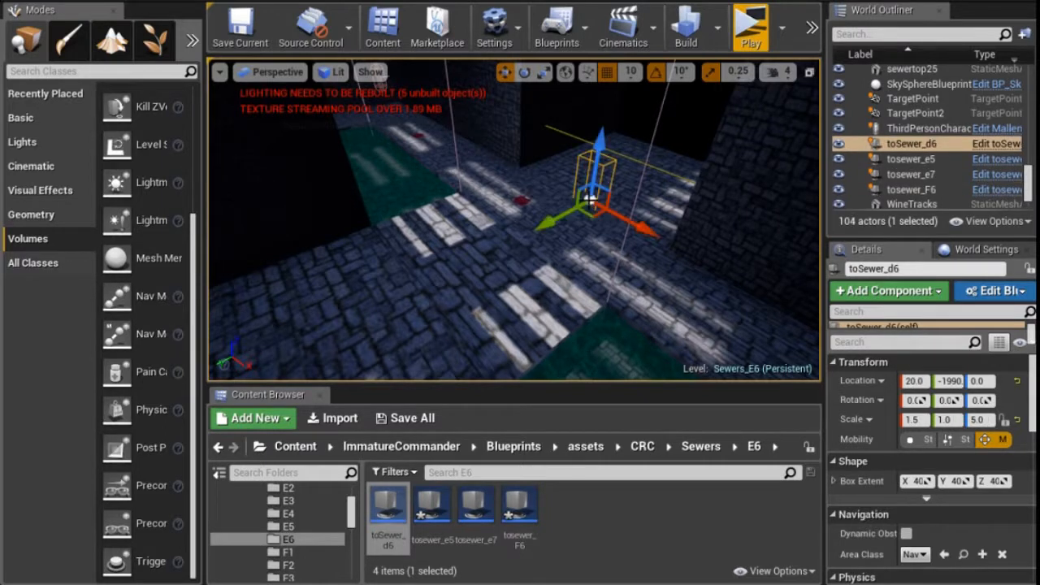
Set the toSewer_d6 trigger's location to 0 in X and -2000 in Y
click(915, 381)
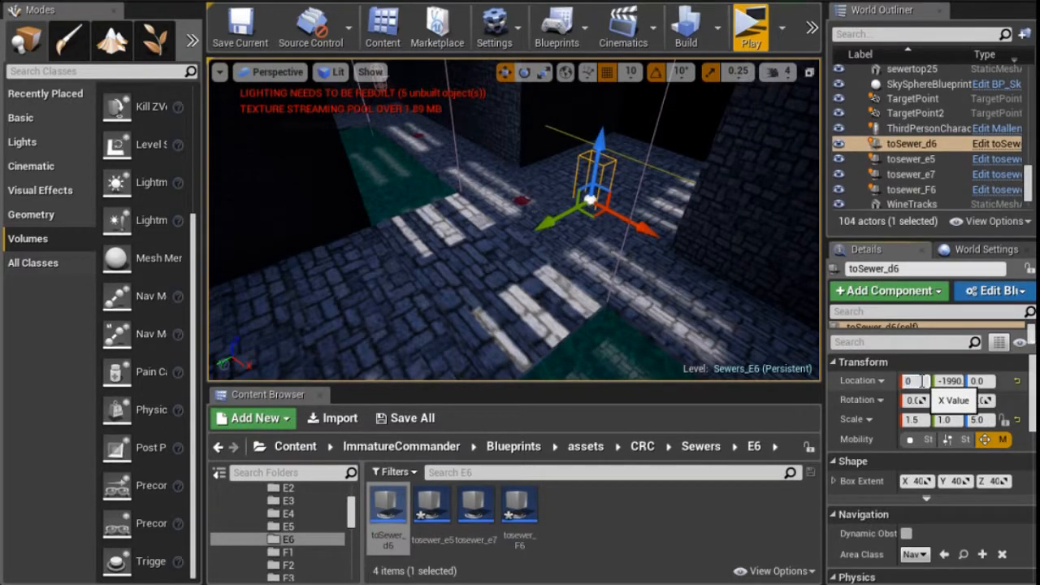
text(0)
key(Return)
click(949, 380)
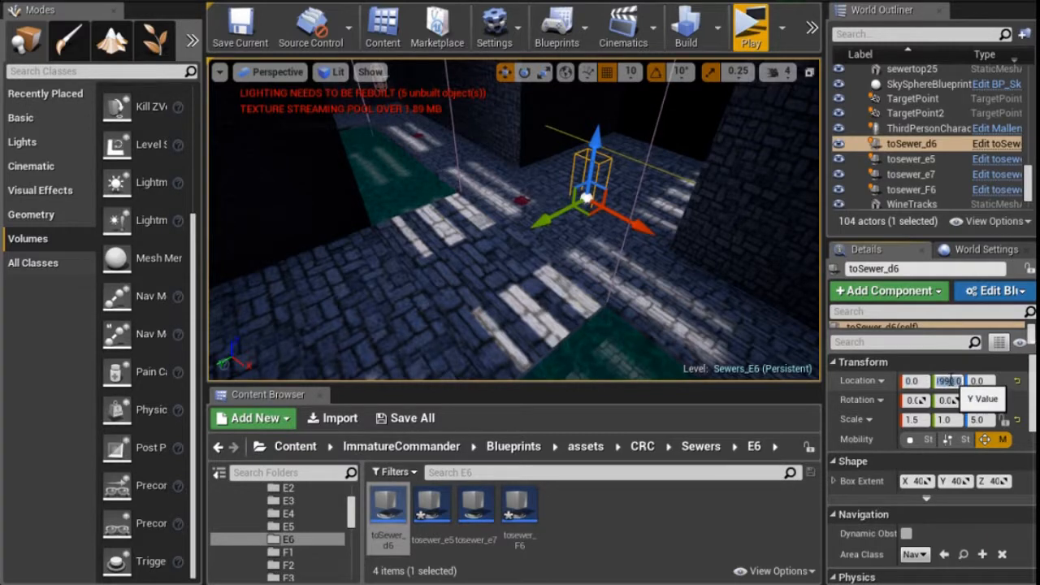
text(-2000)
key(Return)
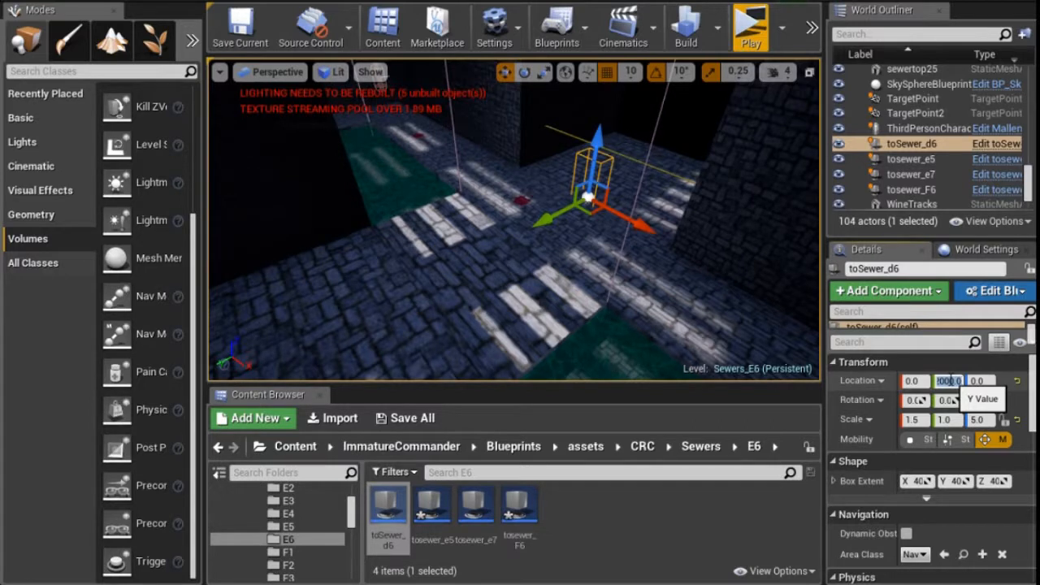
Scale the toSewer_d6 trigger to 10 in X, 1.5 in Y and 200 in Z
click(952, 420)
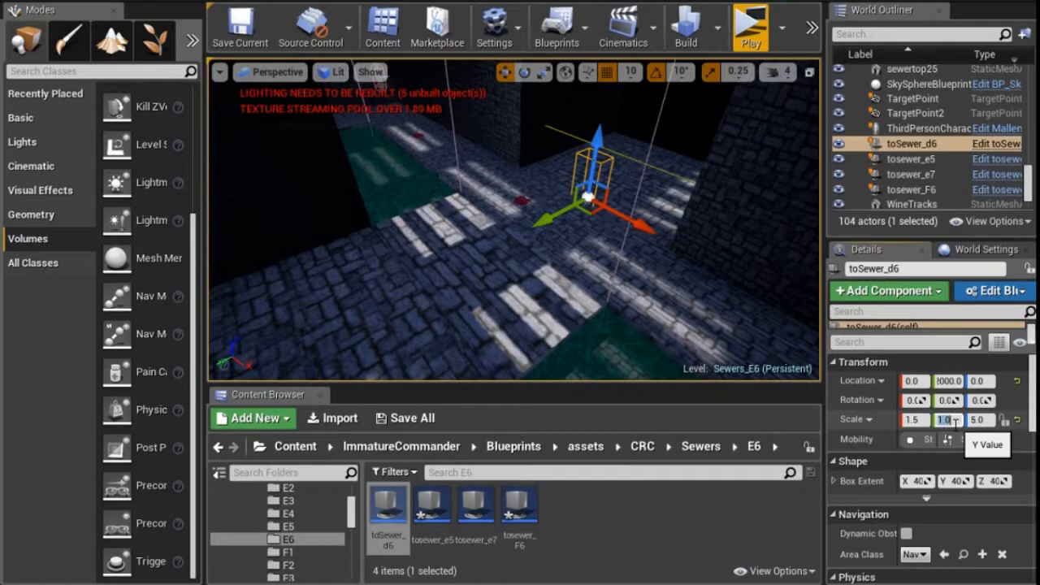
text(10)
key(Return)
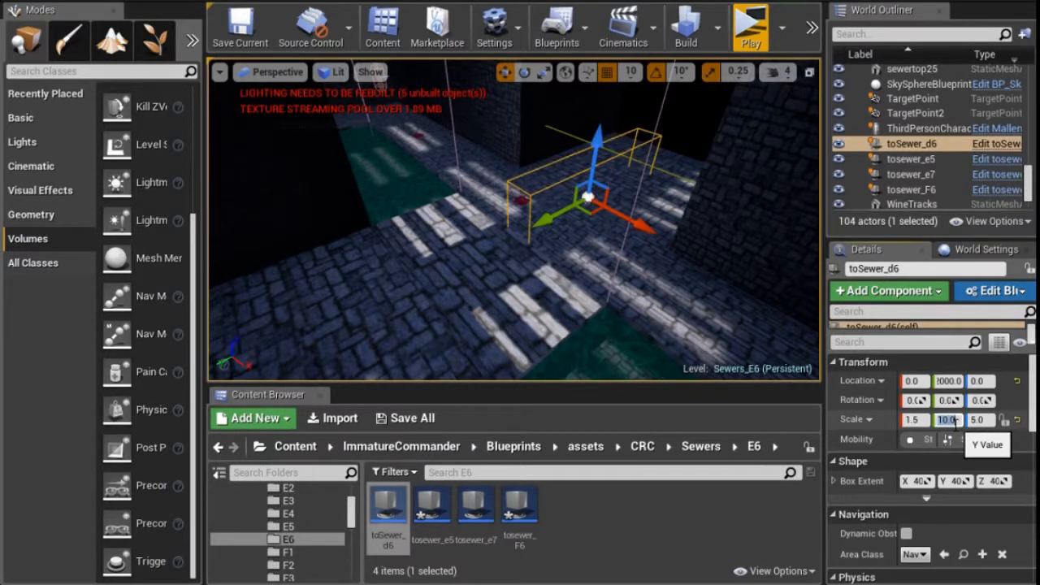
text(1.5)
key(Return)
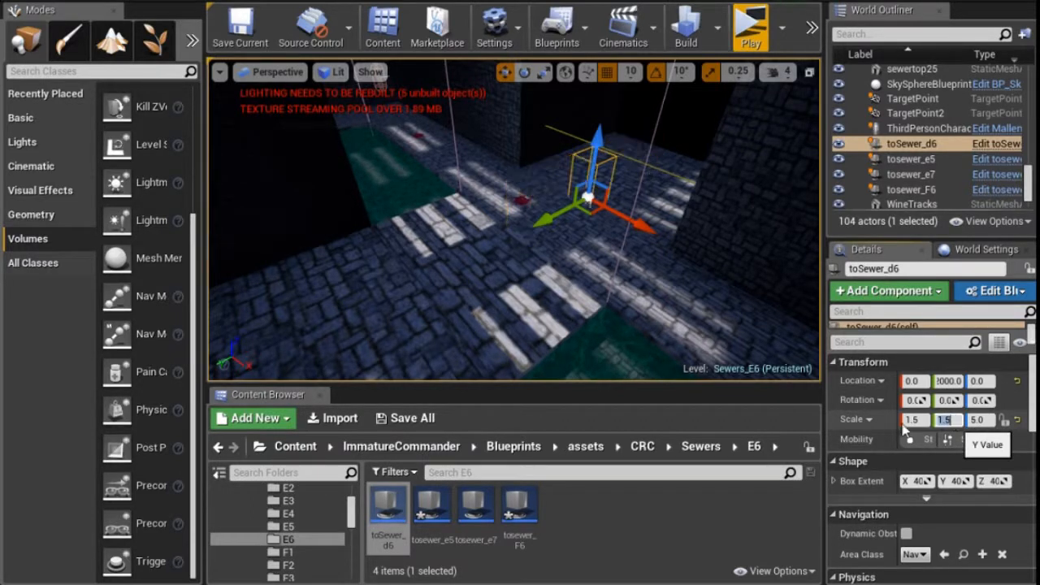
click(913, 420)
text(10)
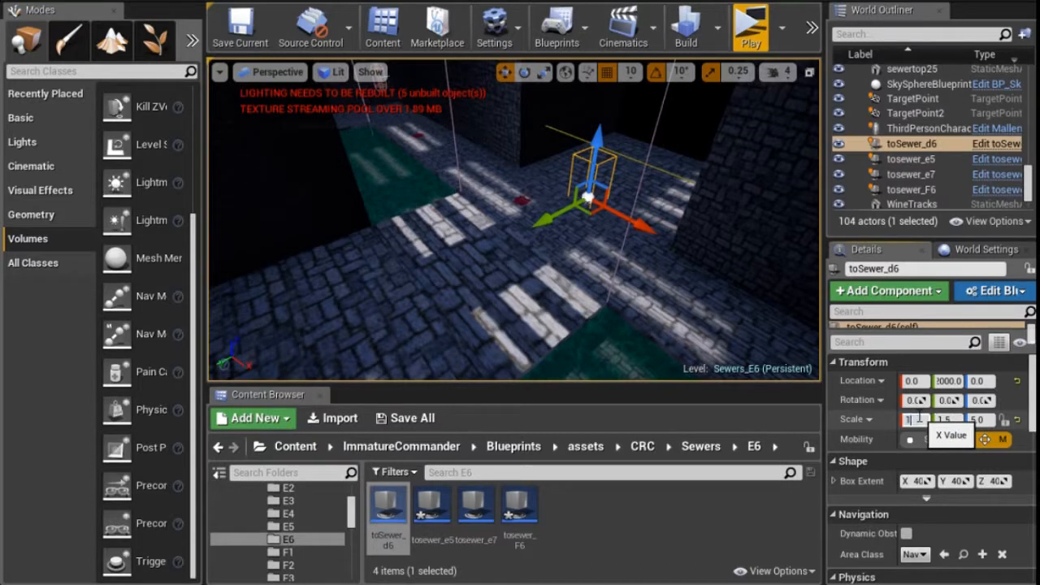
key(Return)
click(980, 420)
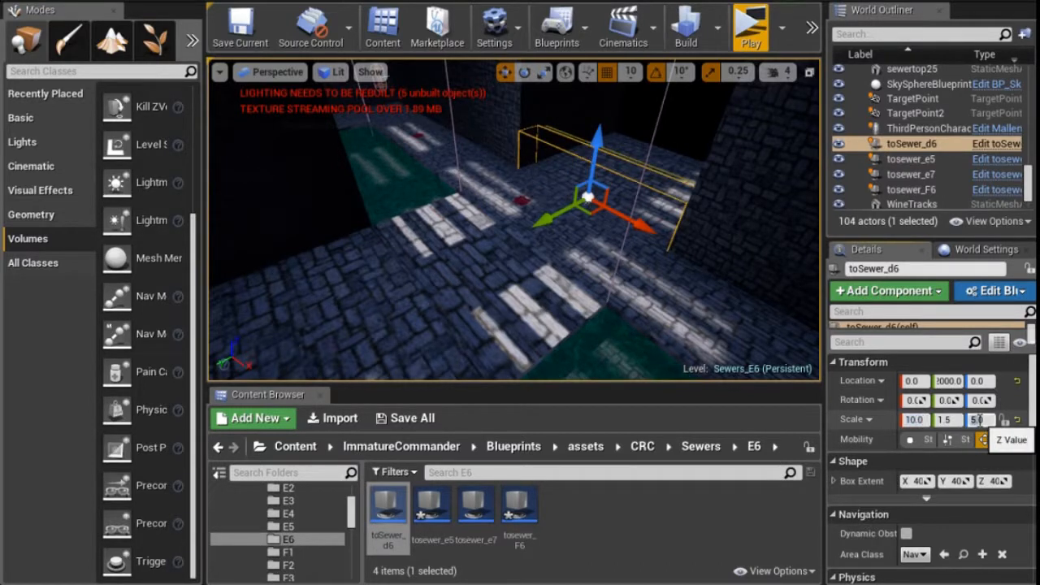
text(200)
key(Return)
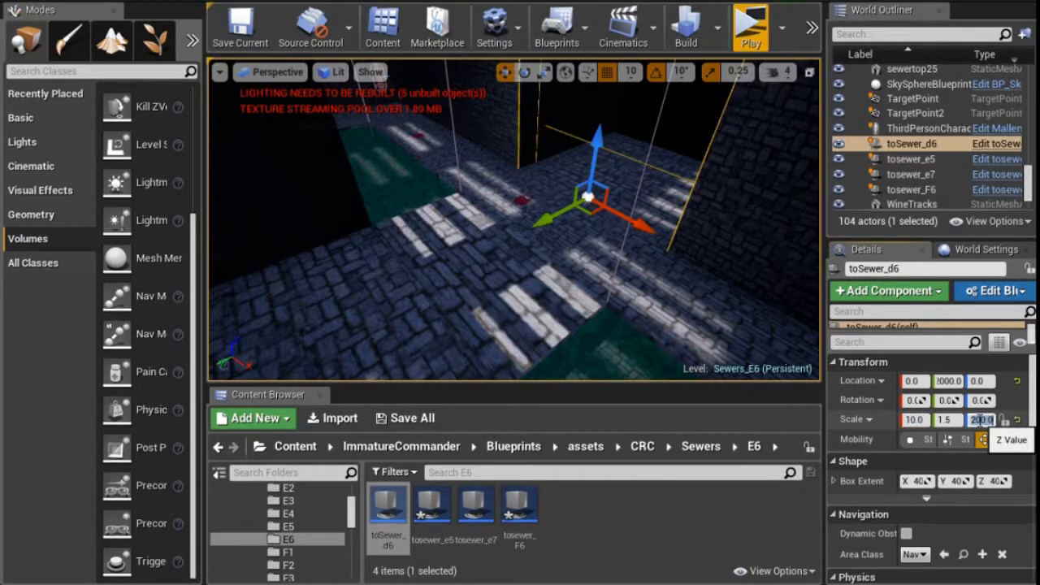
right_drag(467, 285, 479, 246)
key(f)
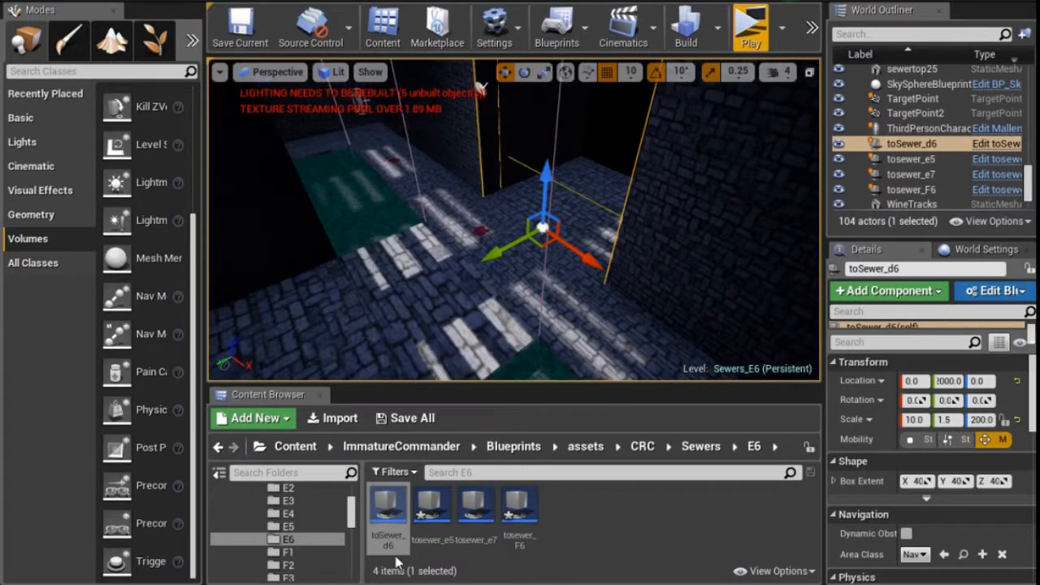
Select the toSewer_d6 blueprint asset and start a lighting-only build of the Sewers_E6 level
click(475, 508)
click(384, 505)
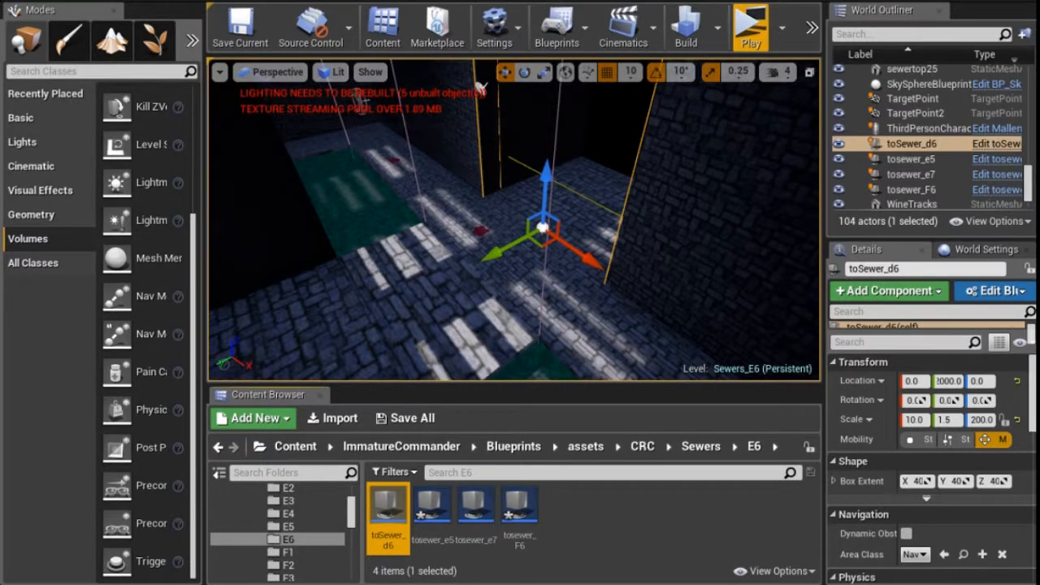
click(720, 30)
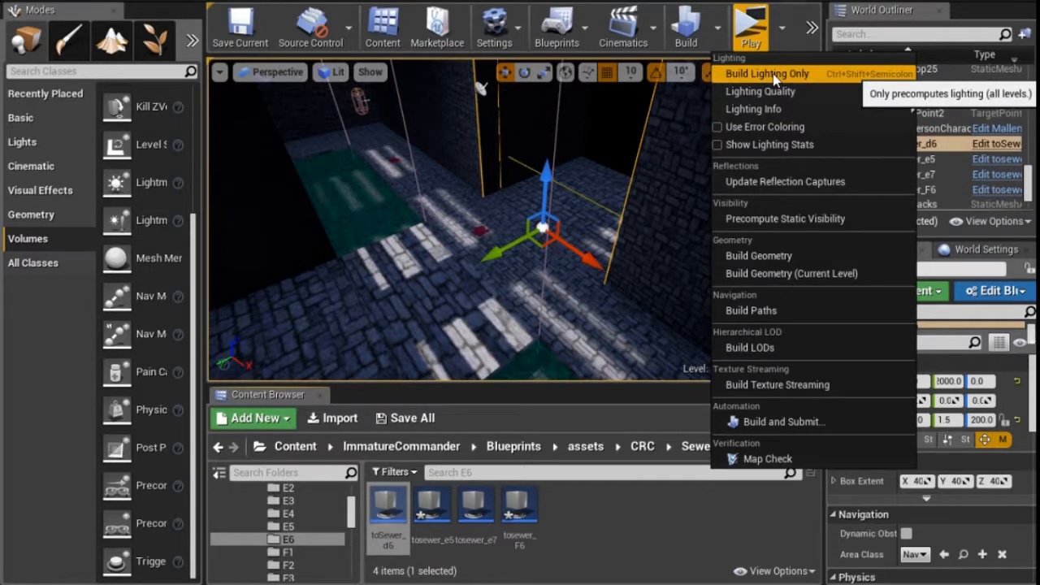
click(774, 74)
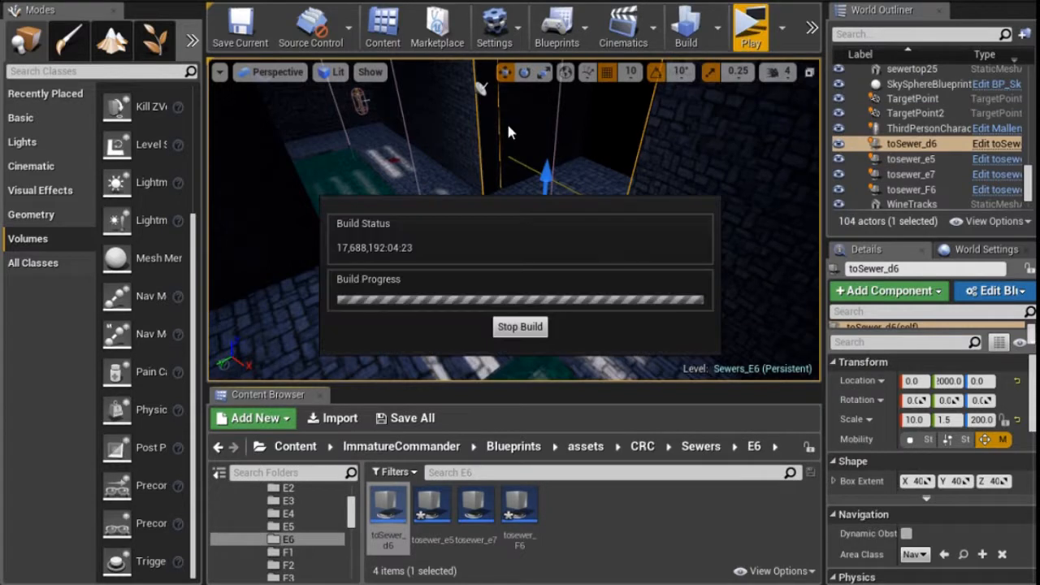